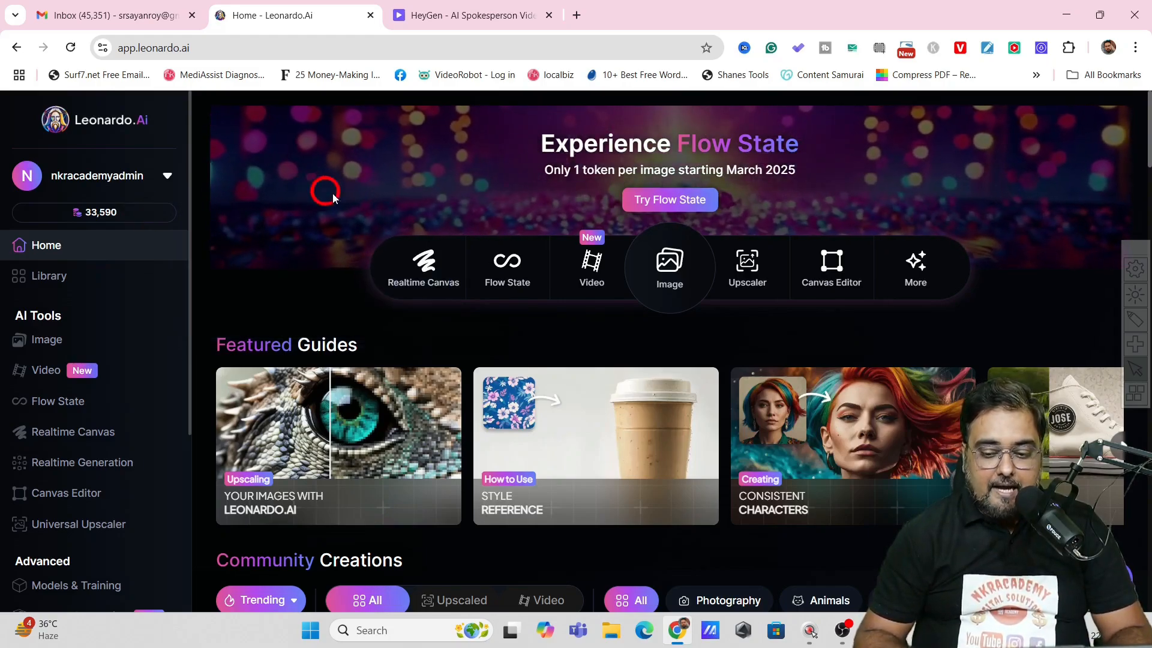
Step: Open the Image creation tool from the Leonardo.Ai home page
{"action": "left_click", "coordinate": [1138, 318]}
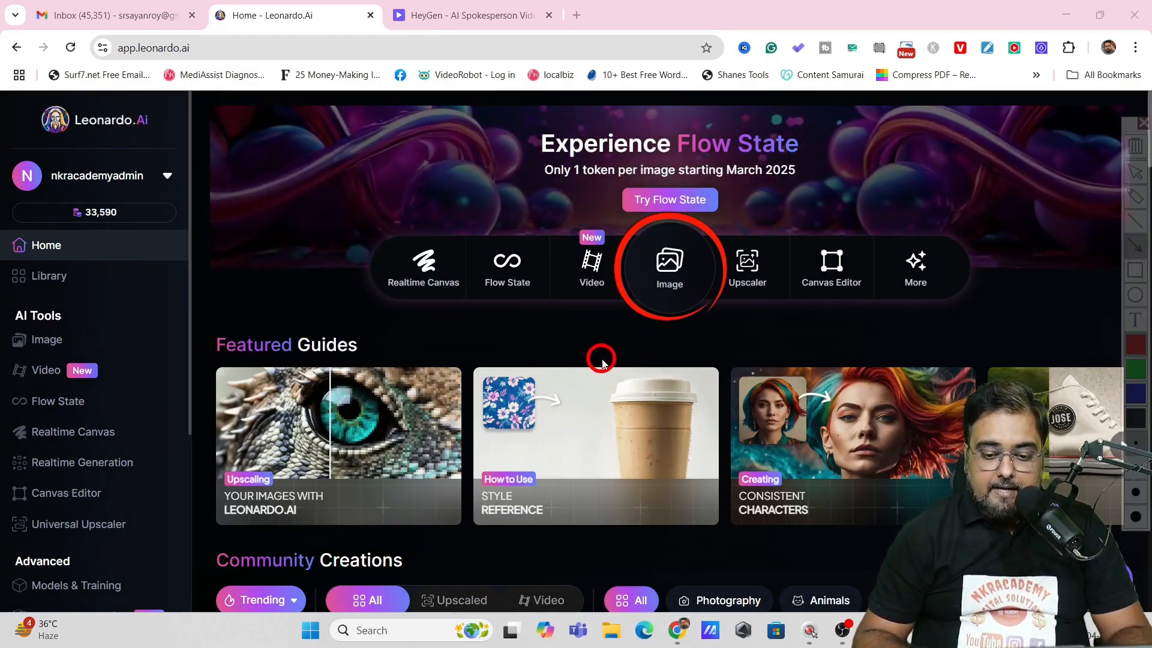
{"action": "left_click_drag", "start_coordinate": [601, 361], "coordinate": [654, 278]}
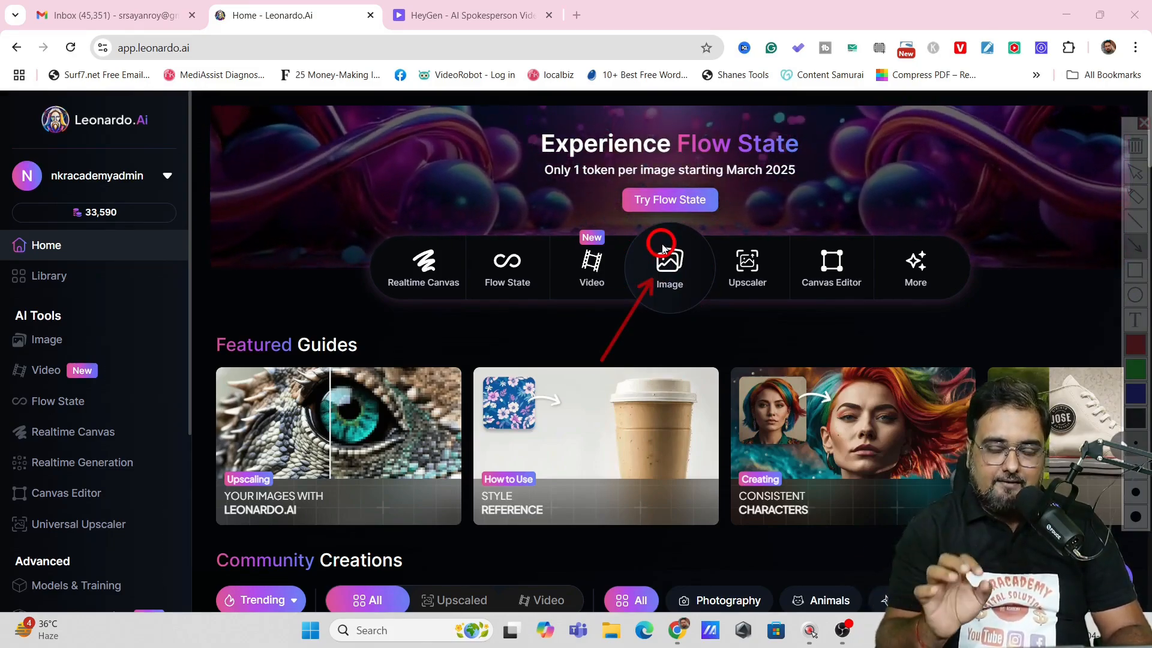
{"action": "key", "text": "Escape"}
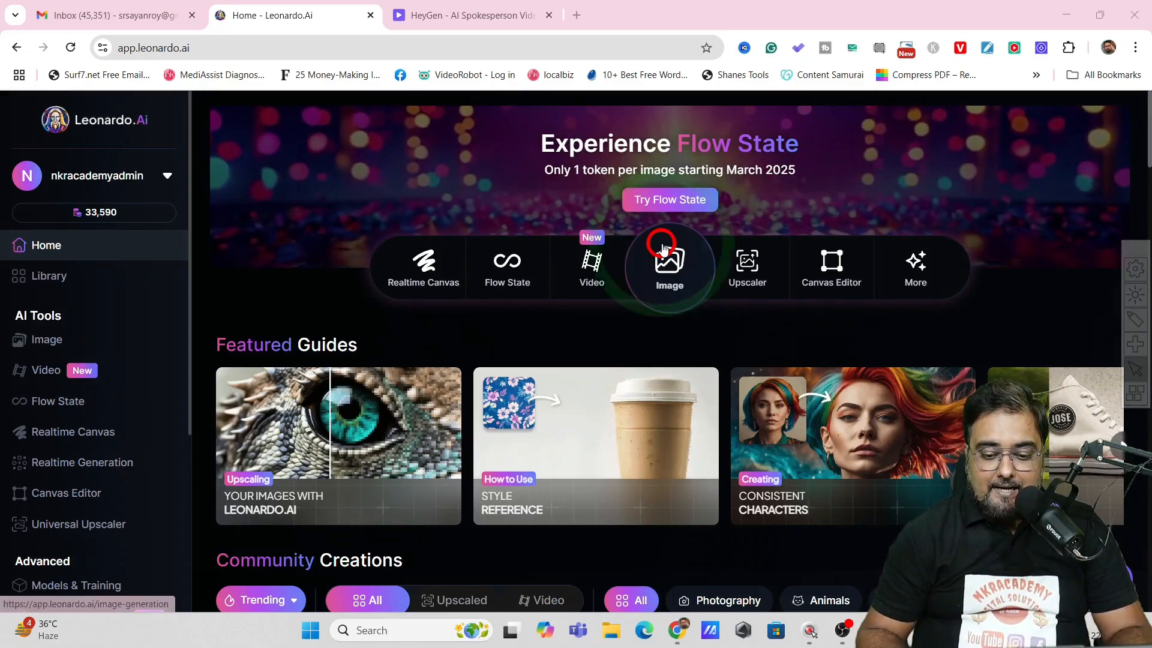
{"action": "left_click", "coordinate": [664, 280]}
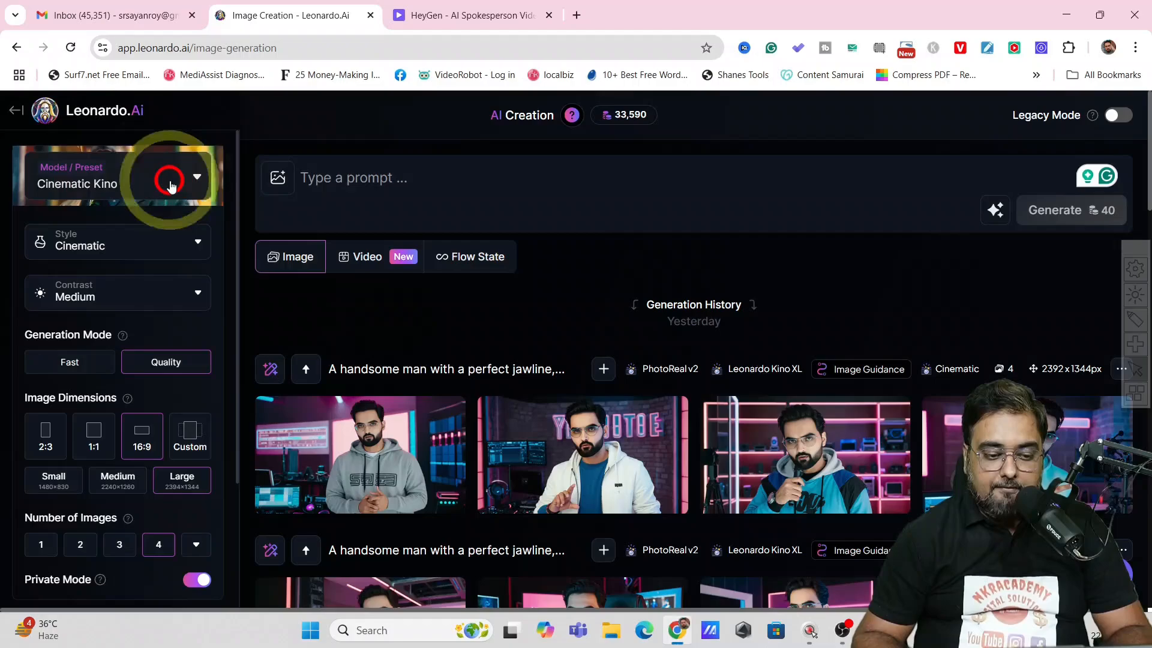
Step: Look over the available models, presets and image styles without changing the Cinematic Kino preset or the Cinematic style
{"action": "left_click", "coordinate": [171, 187]}
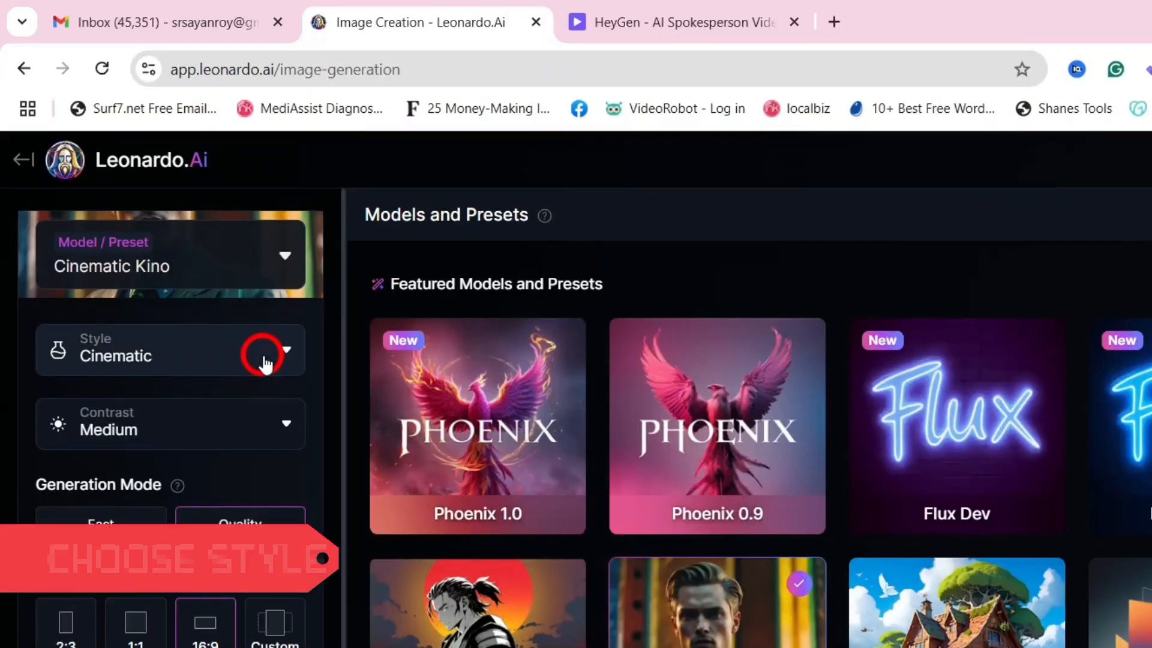
{"action": "left_click", "coordinate": [183, 246]}
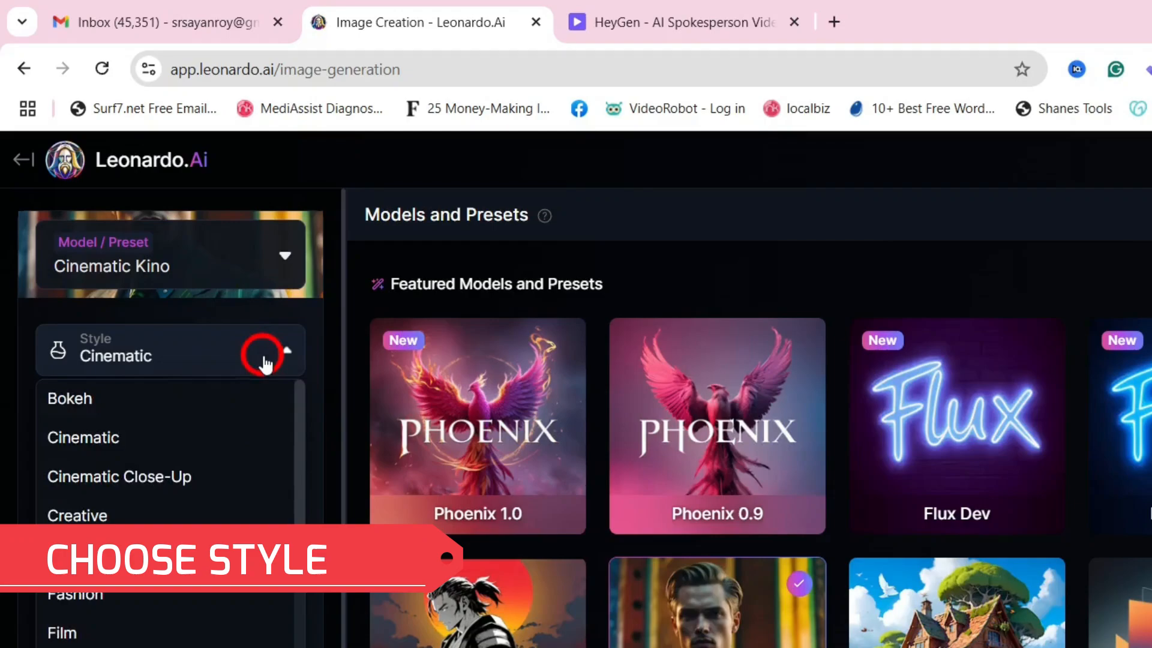
{"action": "left_click", "coordinate": [264, 361]}
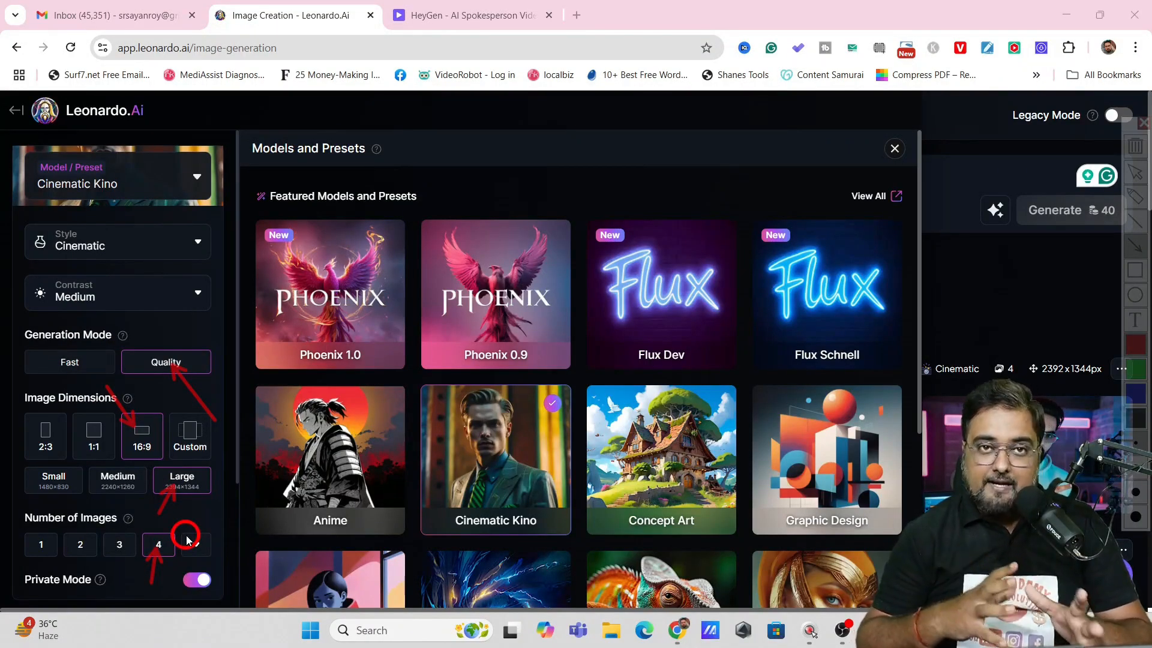
{"action": "key", "text": "Escape"}
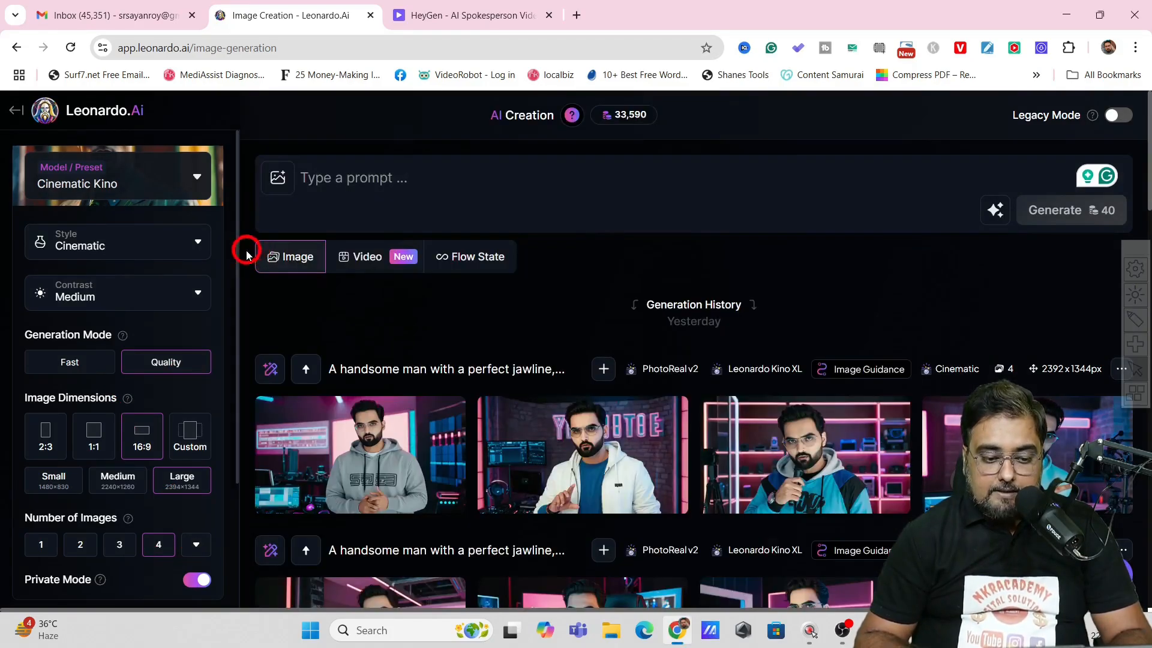
Step: Expand the advanced generation settings and check that PhotoReal is enabled for the Leonardo Kino XL model
{"action": "left_click_drag", "start_coordinate": [237, 252], "coordinate": [235, 384]}
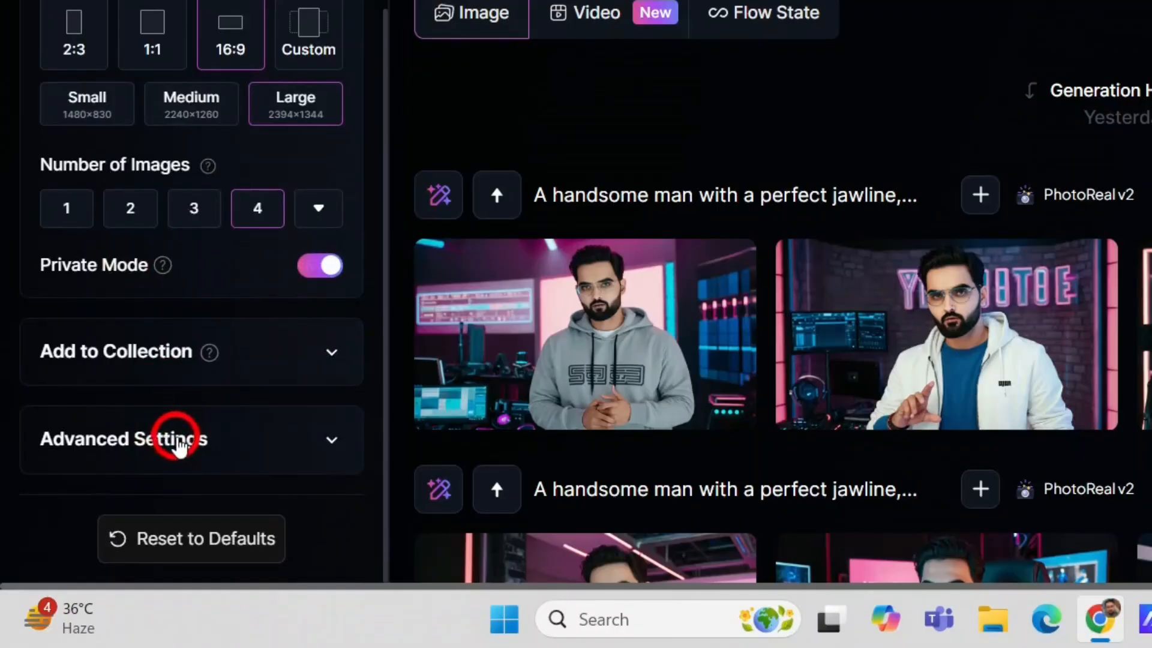
{"action": "left_click", "coordinate": [176, 441]}
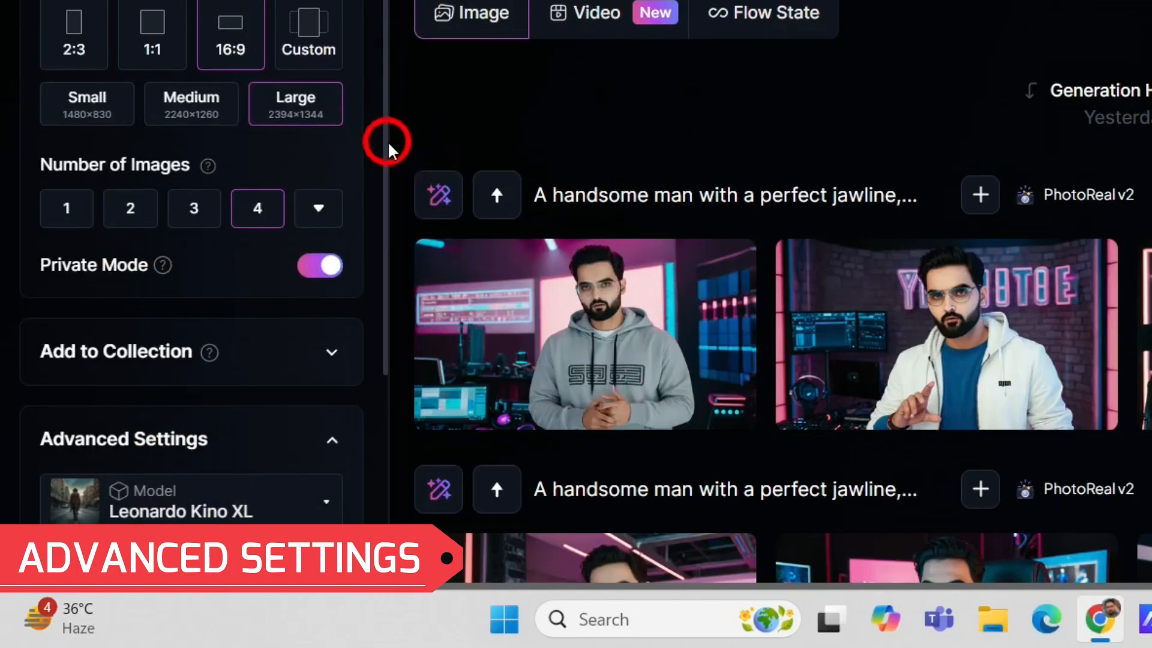
{"action": "left_click_drag", "start_coordinate": [386, 138], "coordinate": [372, 373]}
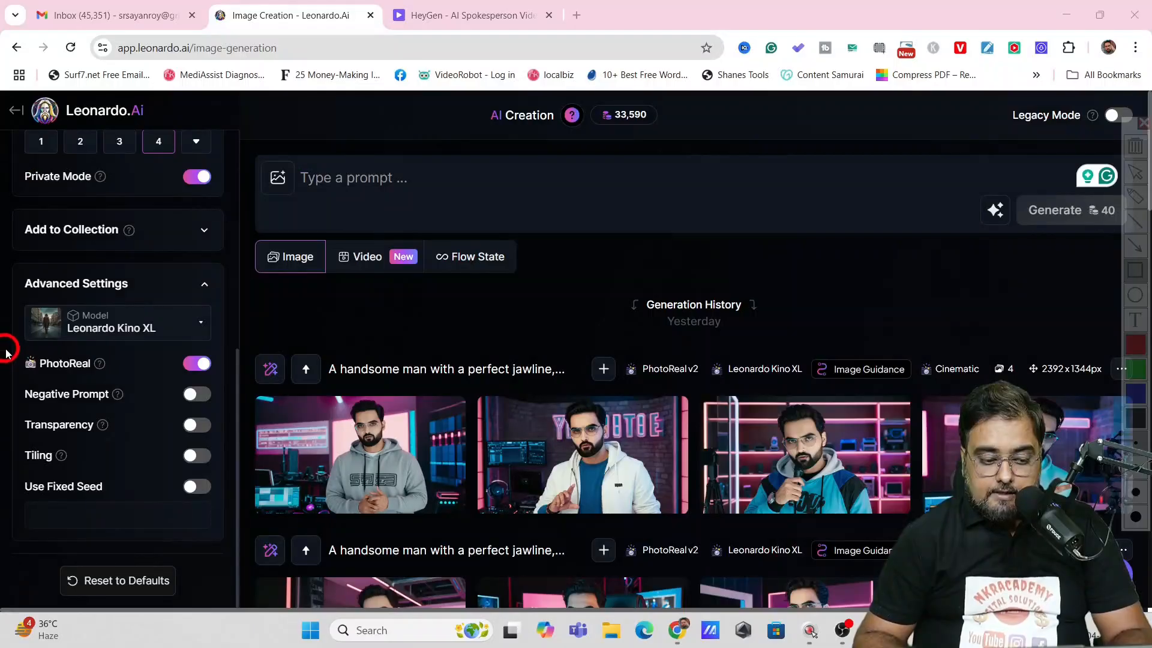
{"action": "left_click_drag", "start_coordinate": [5, 348], "coordinate": [216, 383]}
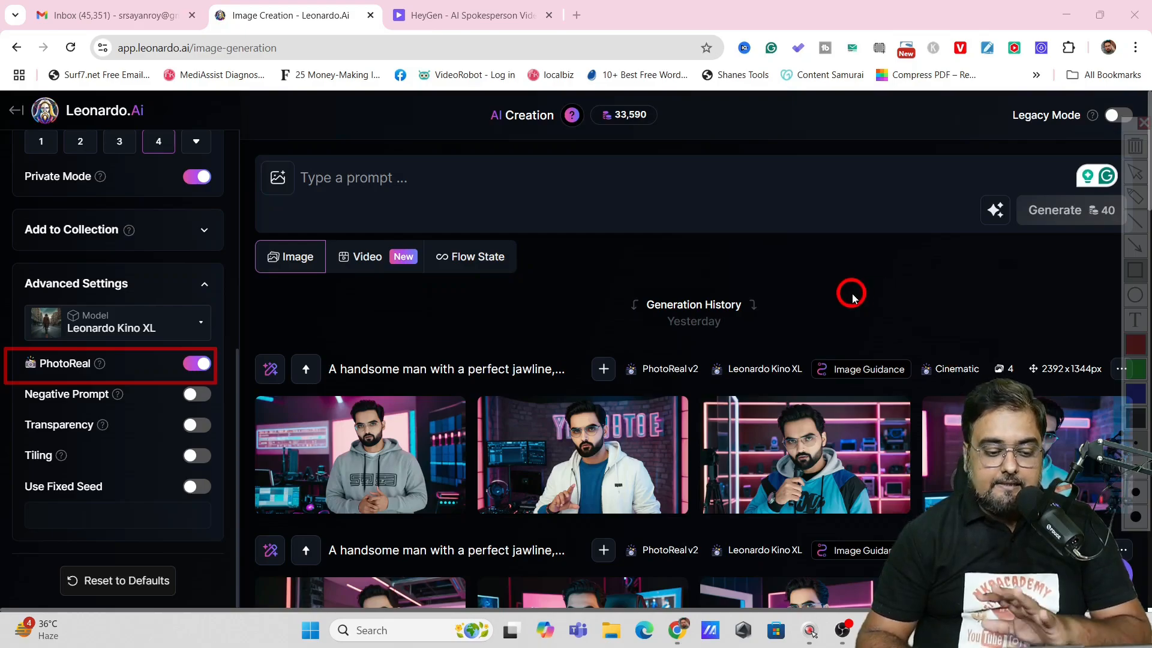
{"action": "key", "text": "Escape"}
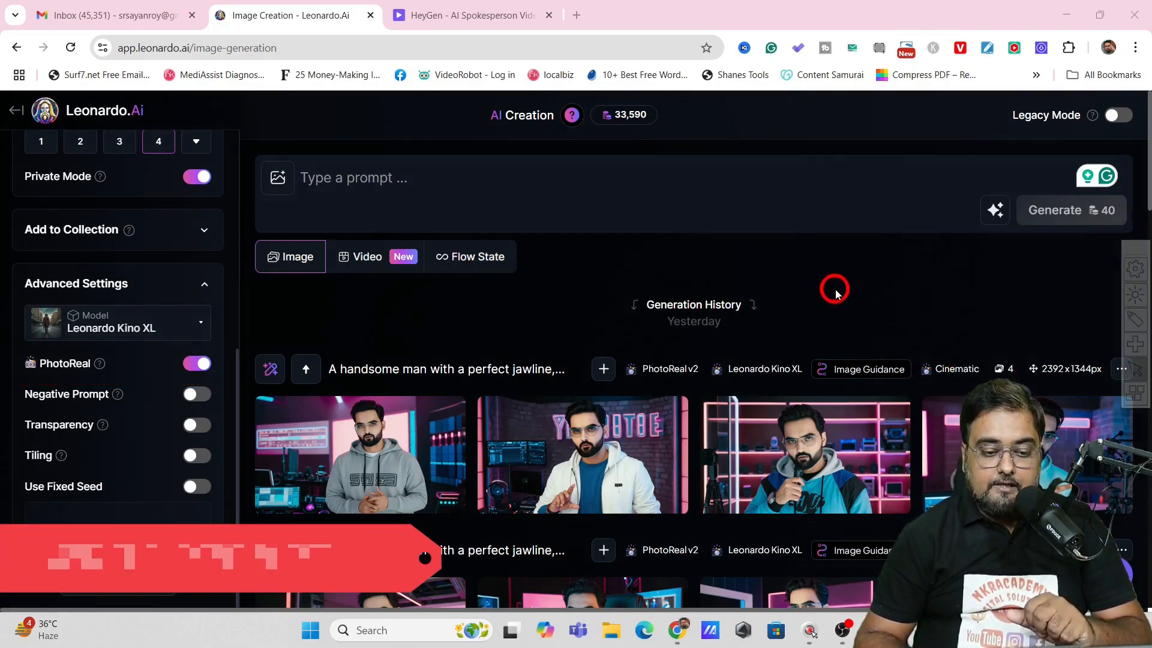
Step: Generate four images from a prompt describing a handsome man in a white hoodie gesturing with visible hands in his neon-lit YouTube studio
{"action": "left_click", "coordinate": [426, 186]}
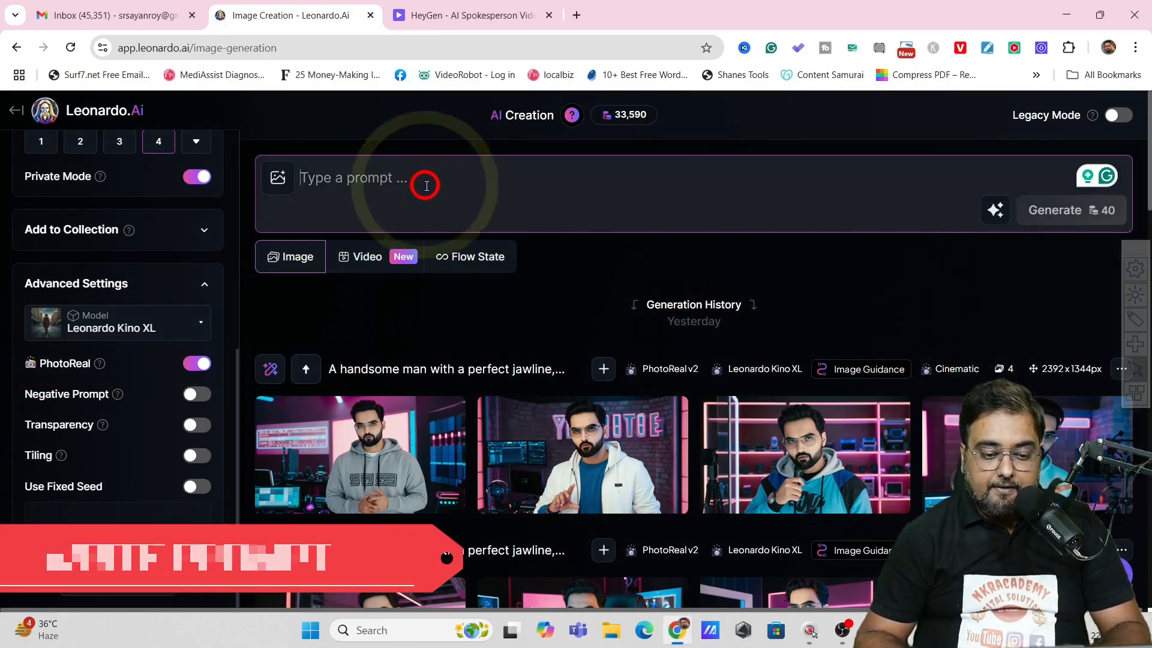
{"action": "type", "text": "A handsome man with a perfect jawline, sharp facial shape, and stylish hairstyle is standing straight and confidently on a  in his YouTube studio. He is wearing a white hoodie. His face is clearly visible and expressive. The man is gesturing with his hands as if explaining something important while looking directly at the camera. The studio background glows with vibrant neon blue and pink lights, featuring tech gadgets like a microphone, camera, and monitor, creating a professional and futuristic vibe. Make sure the hands are visible."}
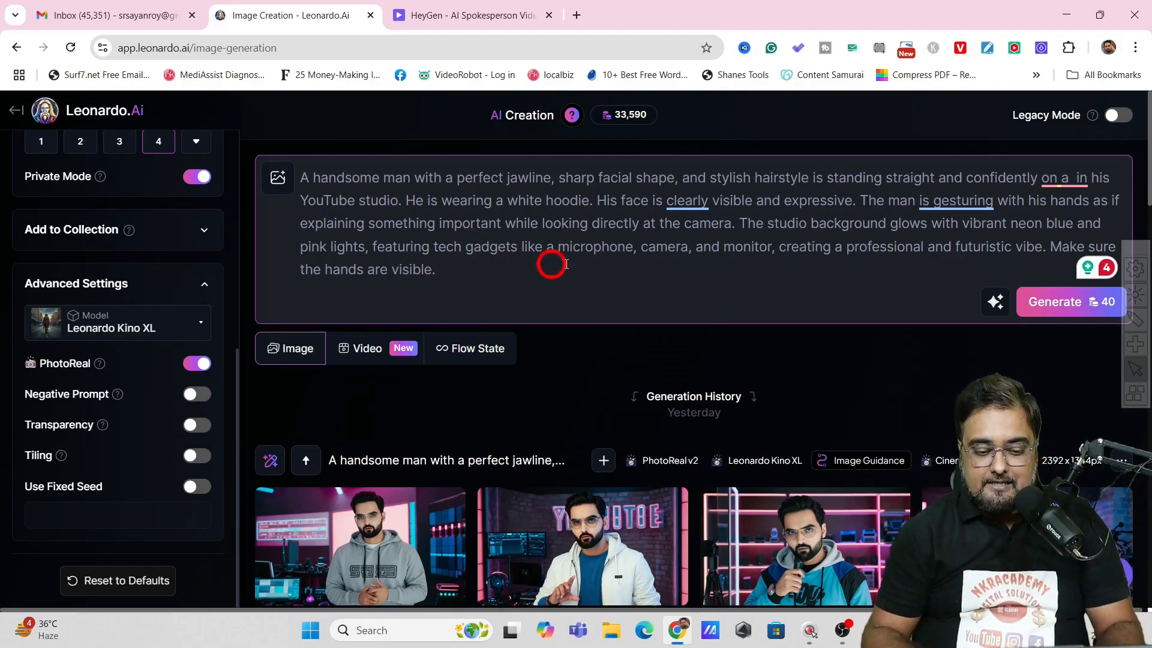
{"action": "left_click", "coordinate": [1032, 302]}
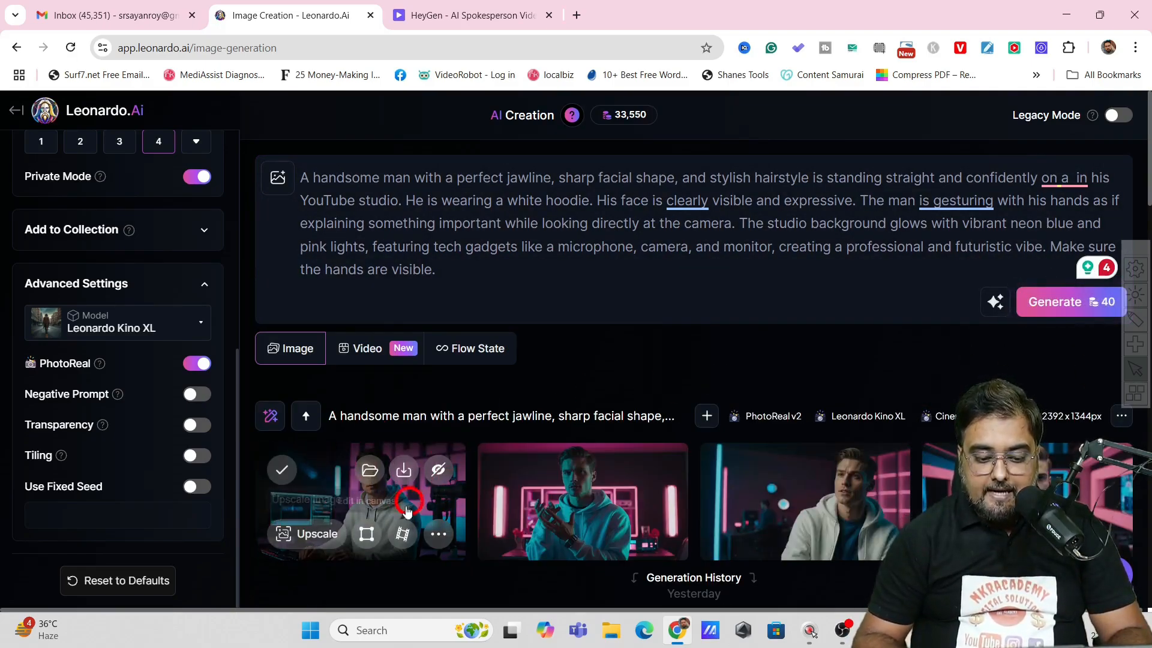
Step: Preview the newly generated images of the man in the white hoodie
{"action": "mouse_move", "coordinate": [611, 521]}
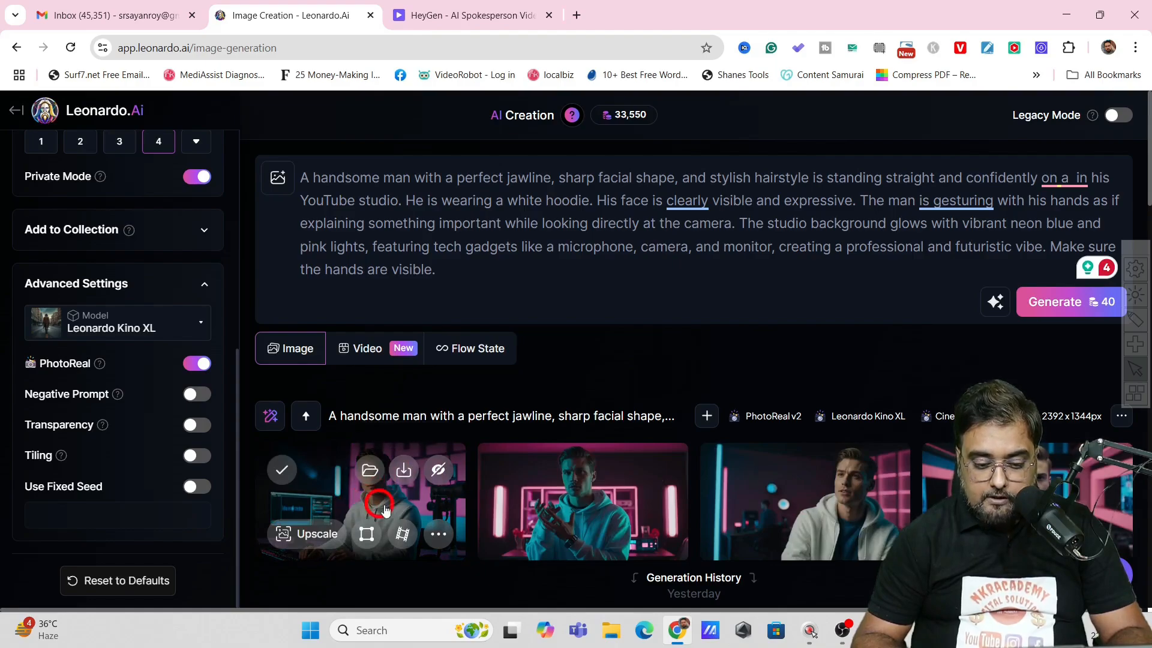
{"action": "left_click", "coordinate": [548, 543]}
{"action": "left_click", "coordinate": [652, 378]}
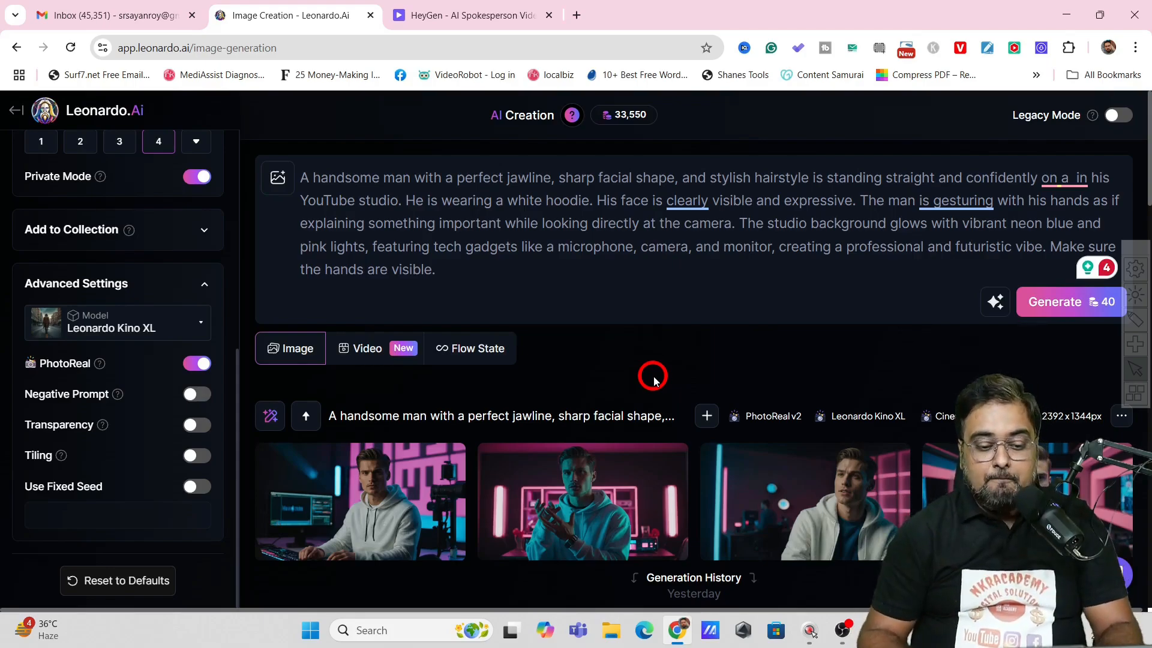
Step: Add the uploaded selfie of the bearded man with glasses as a Character Reference for image guidance
{"action": "left_click", "coordinate": [278, 180]}
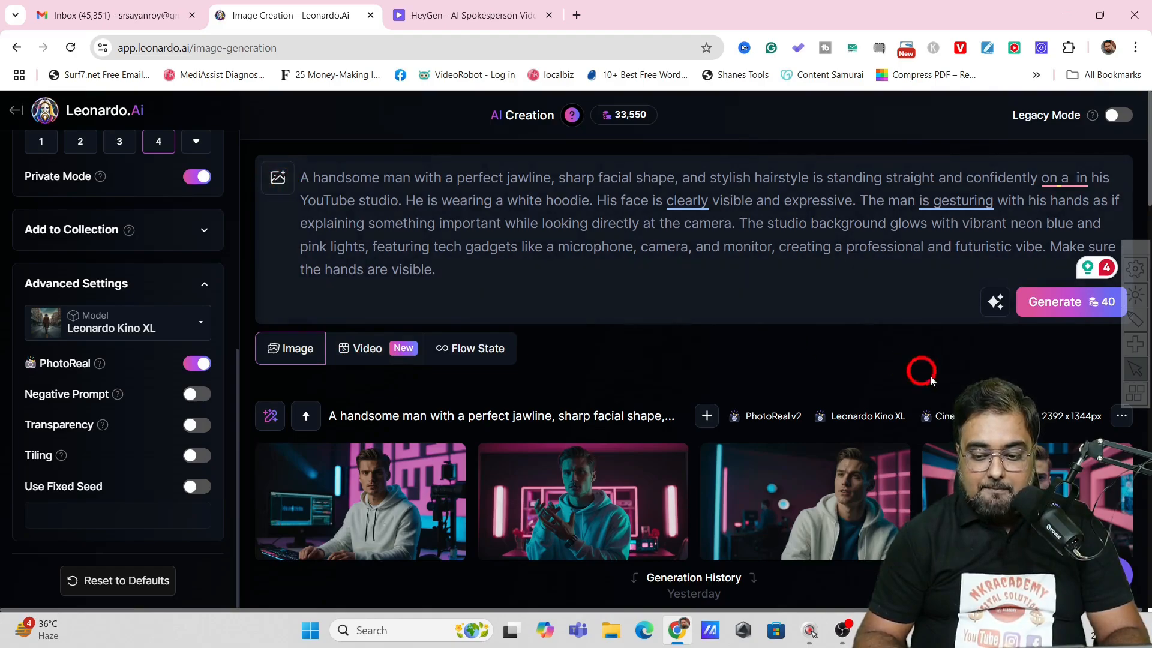
{"action": "left_click", "coordinate": [1135, 320]}
{"action": "left_click_drag", "start_coordinate": [261, 160], "coordinate": [295, 180]}
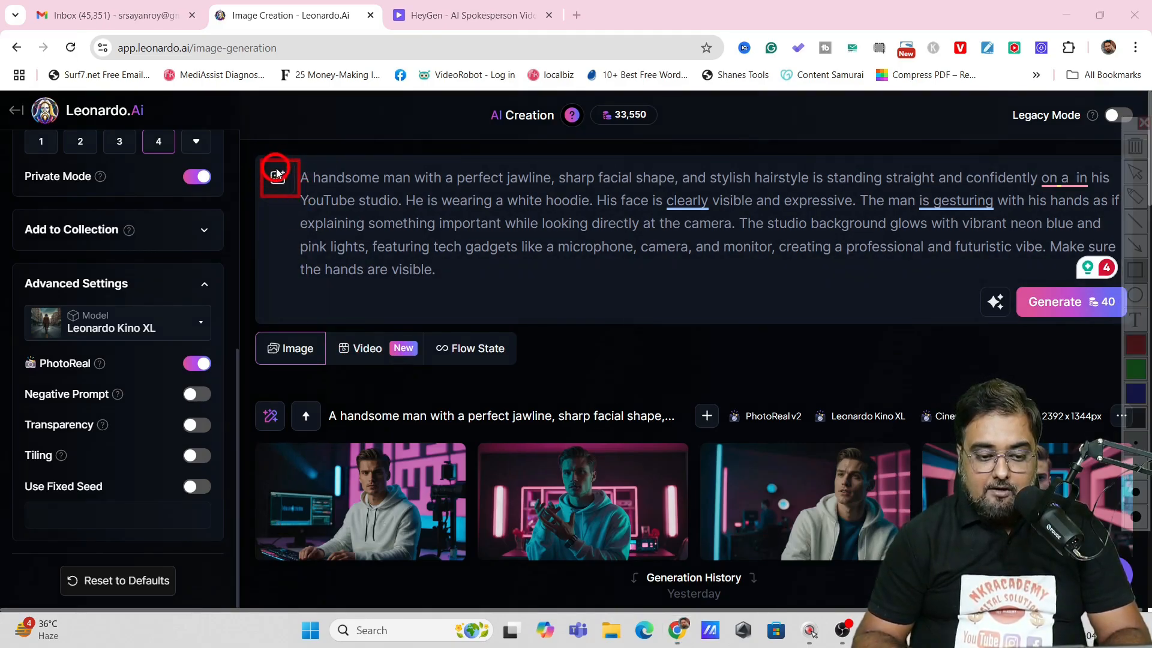
{"action": "key", "text": "Escape"}
{"action": "left_click", "coordinate": [278, 173]}
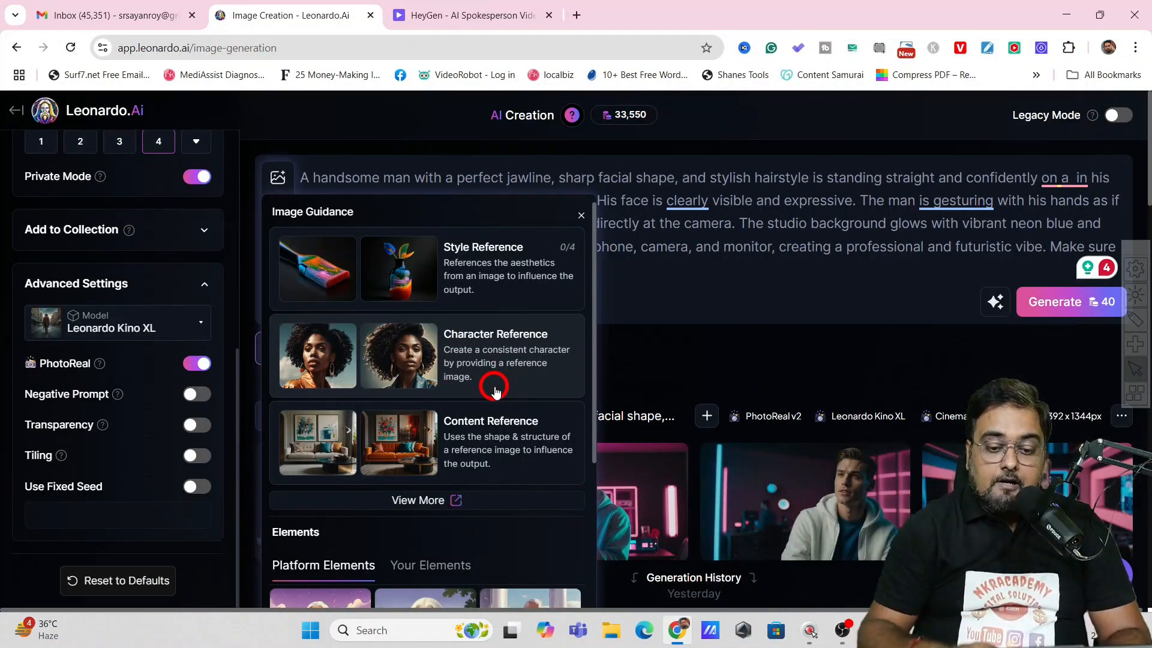
{"action": "mouse_move", "coordinate": [707, 501]}
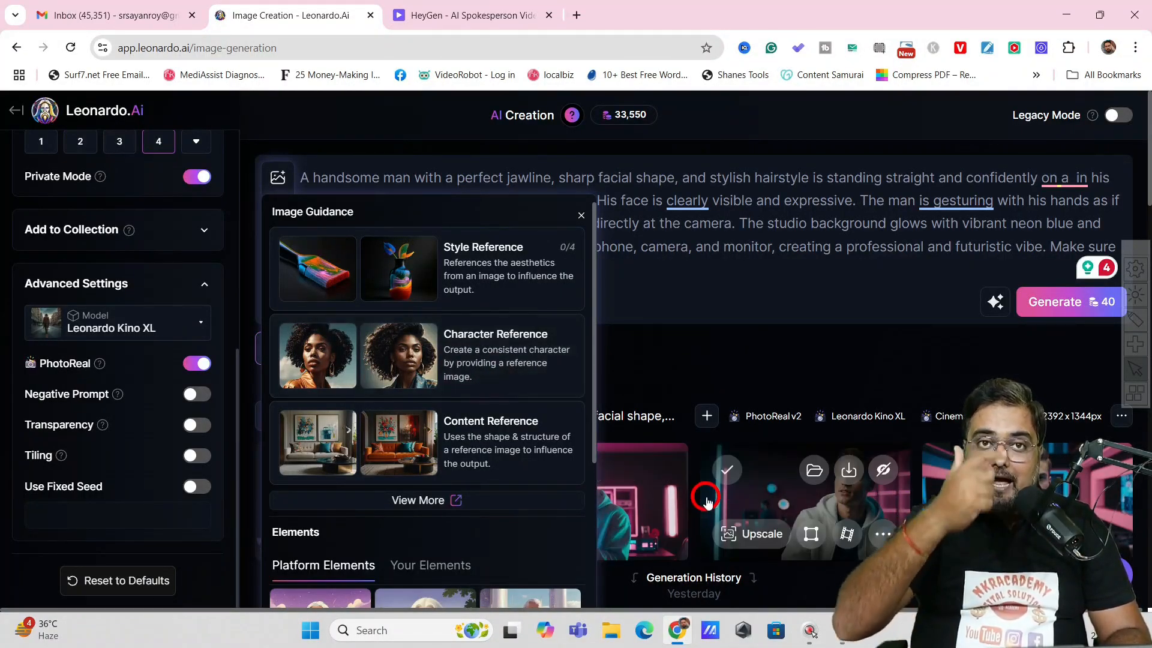
{"action": "left_click", "coordinate": [464, 346]}
{"action": "scroll", "coordinate": [718, 487], "scroll_direction": "down", "scroll_amount": 5}
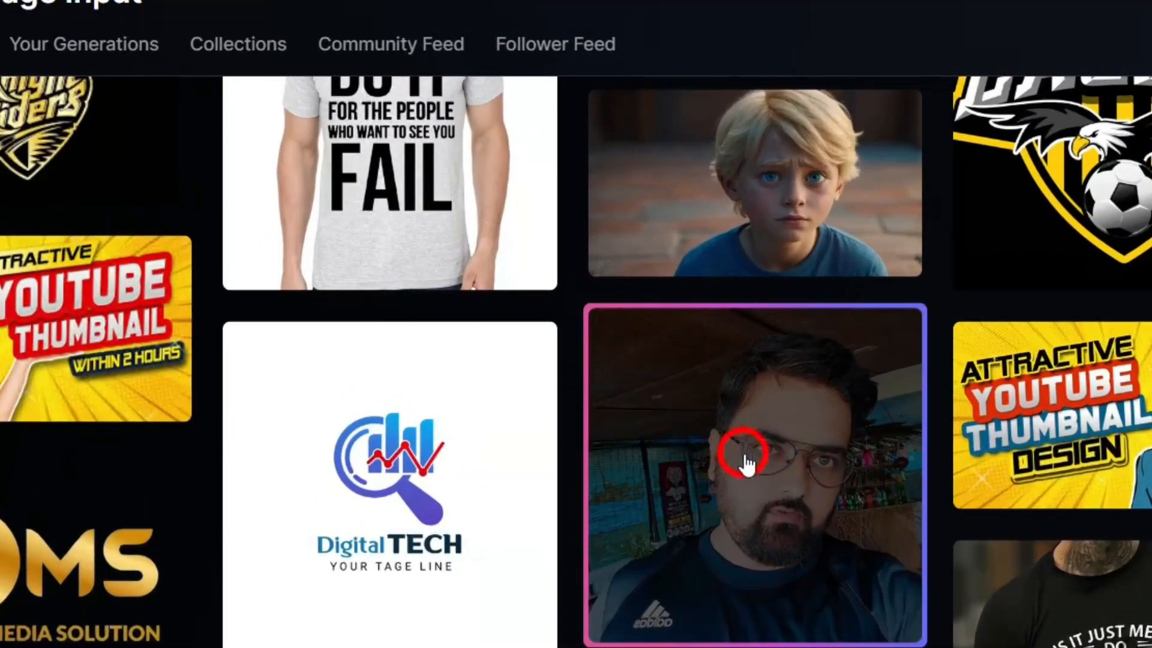
{"action": "left_click", "coordinate": [705, 490]}
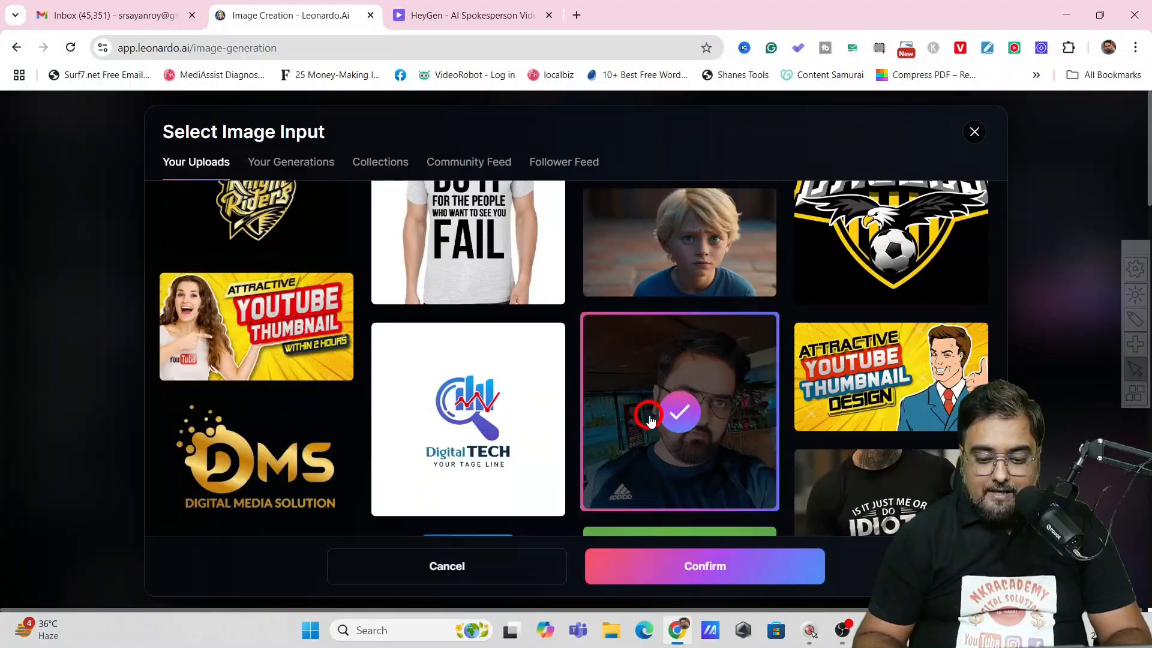
{"action": "left_click", "coordinate": [659, 564]}
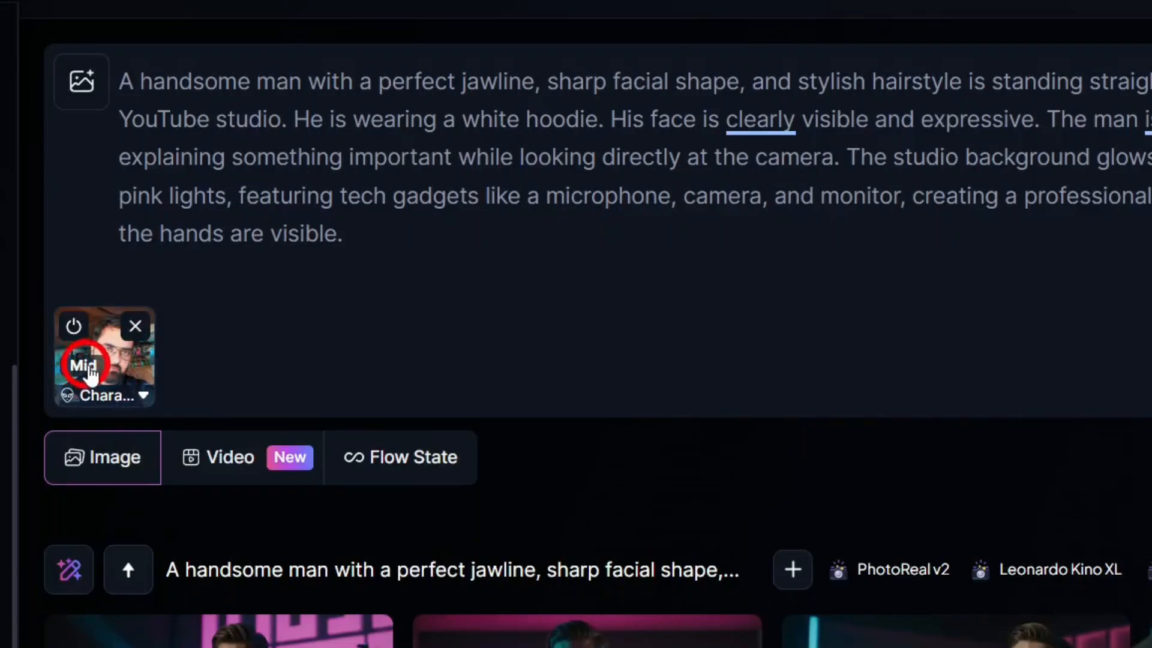
Step: Set the character reference strength to High and generate the images again with the same prompt
{"action": "left_click", "coordinate": [86, 369]}
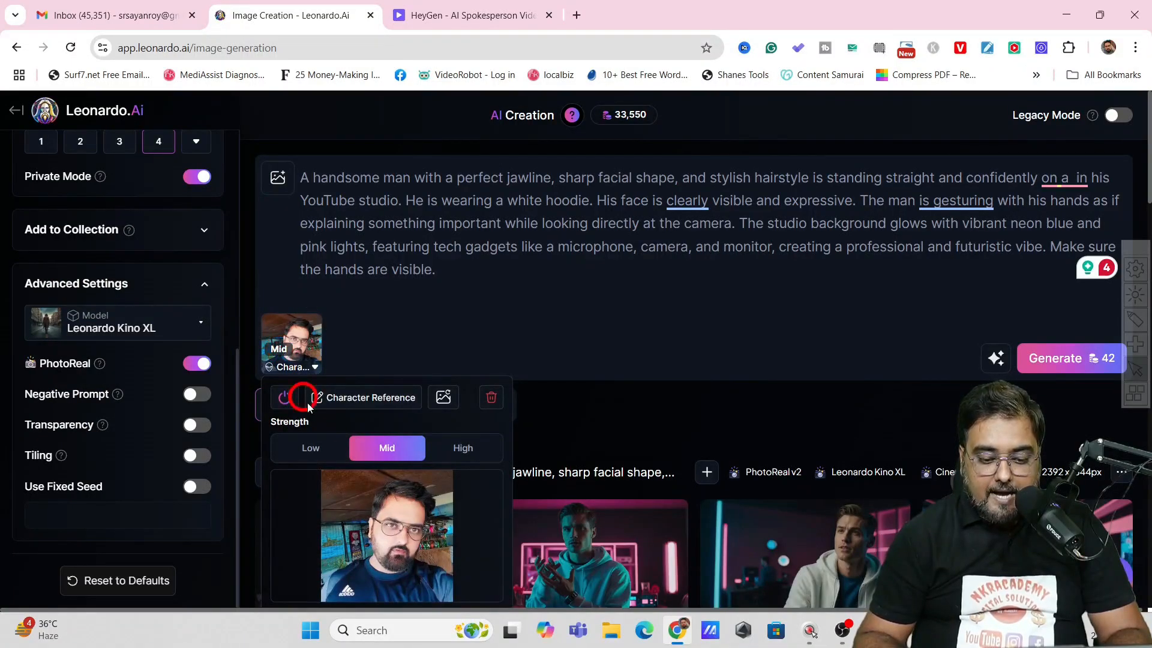
{"action": "left_click", "coordinate": [460, 450]}
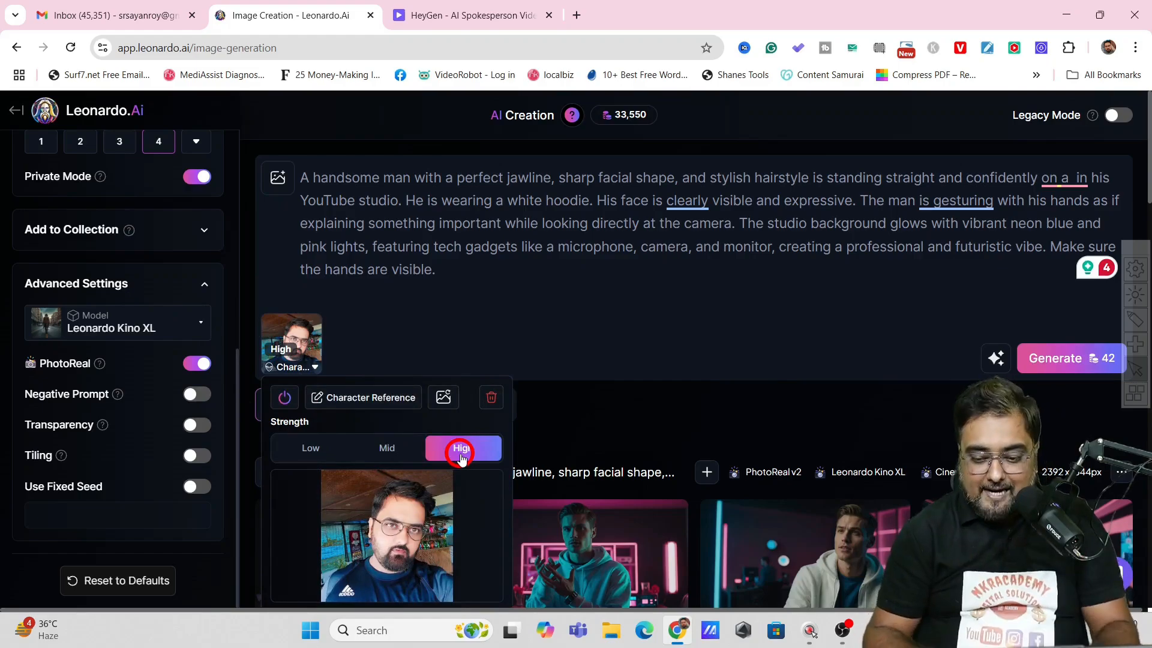
{"action": "left_click", "coordinate": [669, 361]}
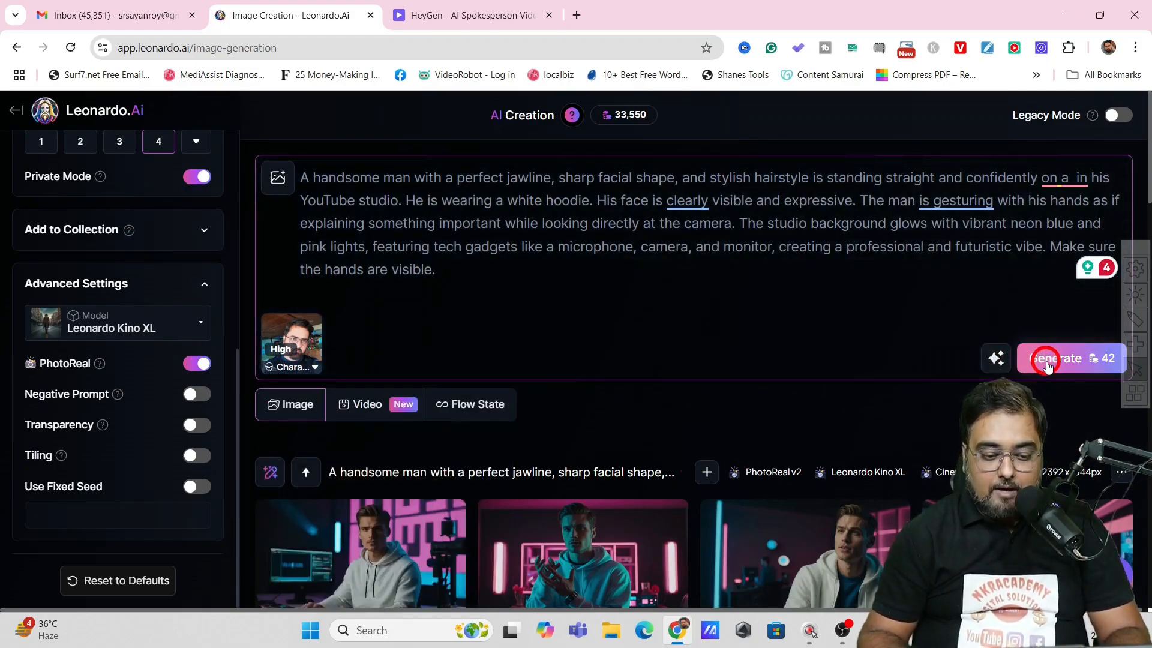
{"action": "left_click", "coordinate": [1047, 359]}
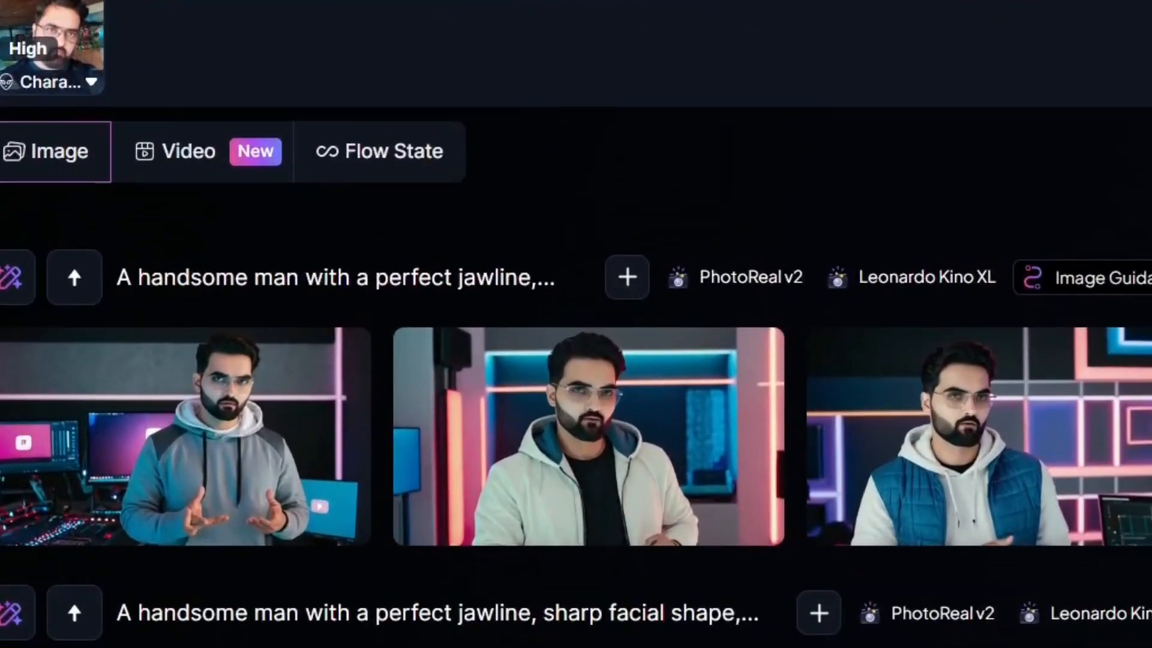
Step: View each image of the new character-referenced set at full size and compare the face, gesture and studio background
{"action": "mouse_move", "coordinate": [369, 547]}
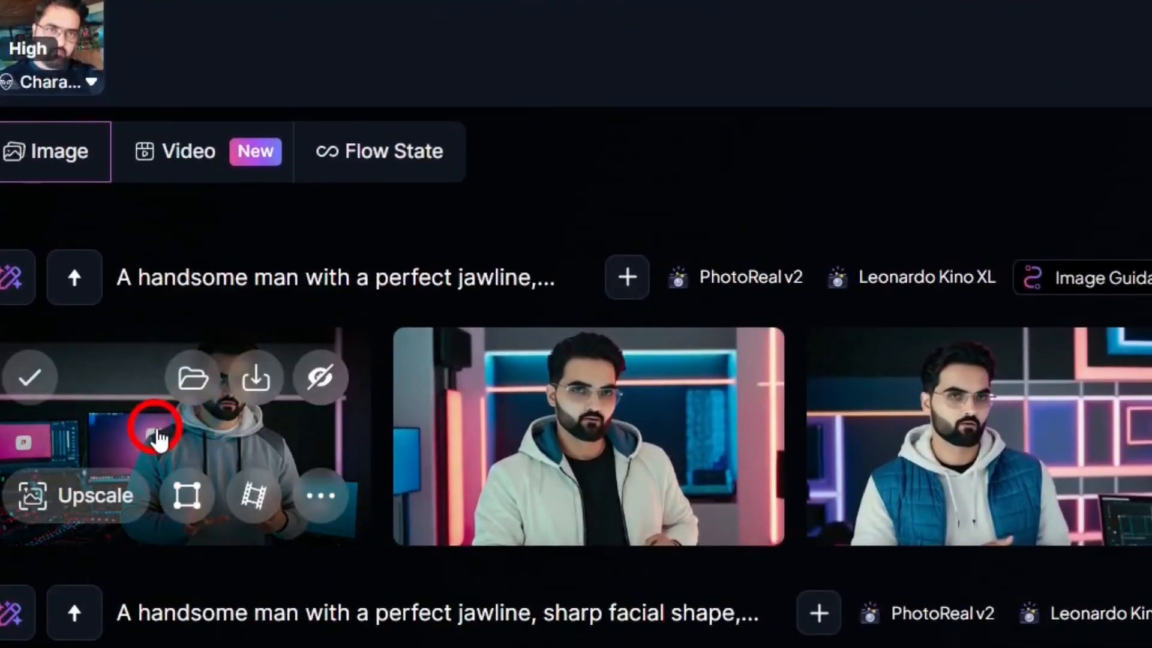
{"action": "left_click", "coordinate": [170, 440]}
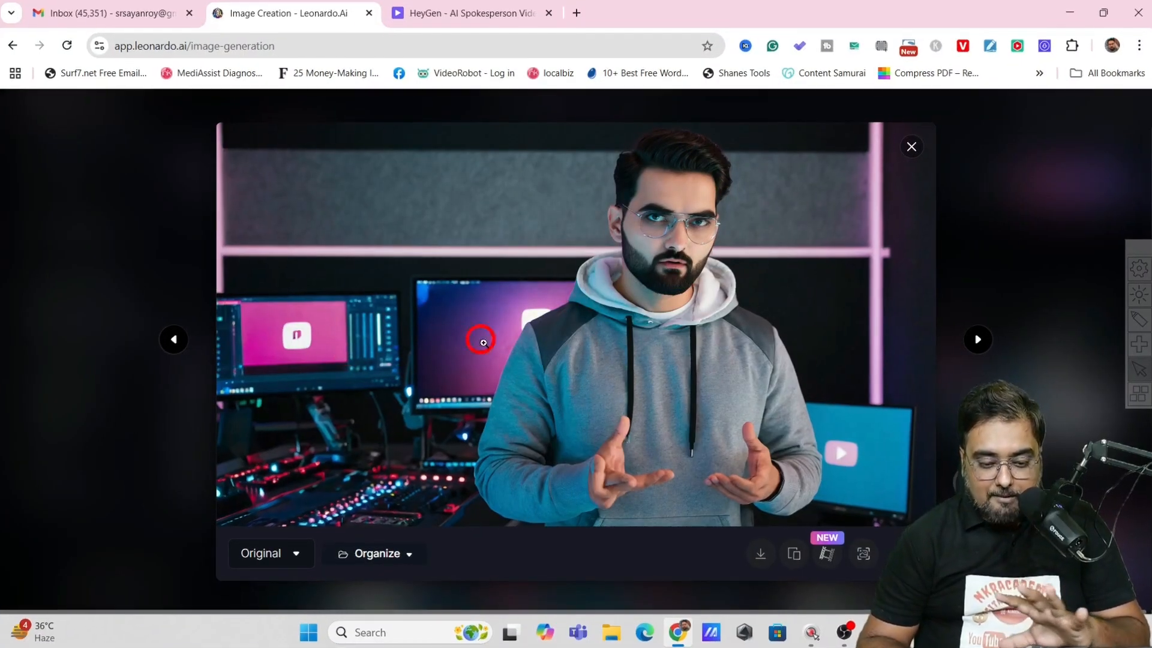
{"action": "left_click", "coordinate": [985, 342]}
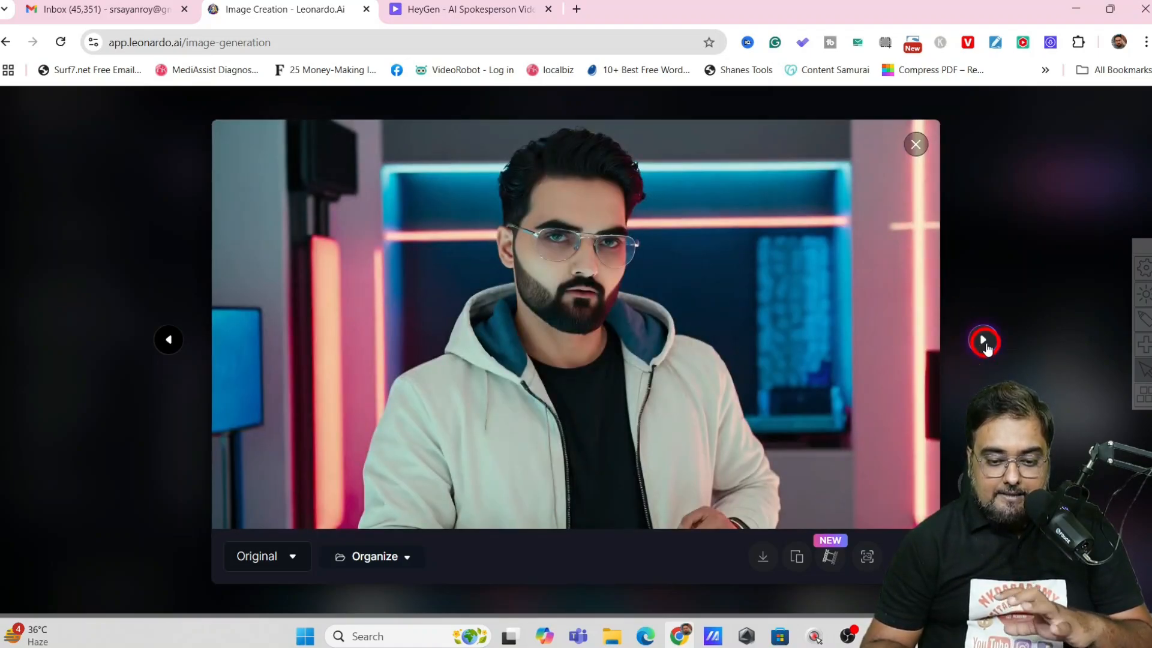
{"action": "left_click", "coordinate": [984, 342]}
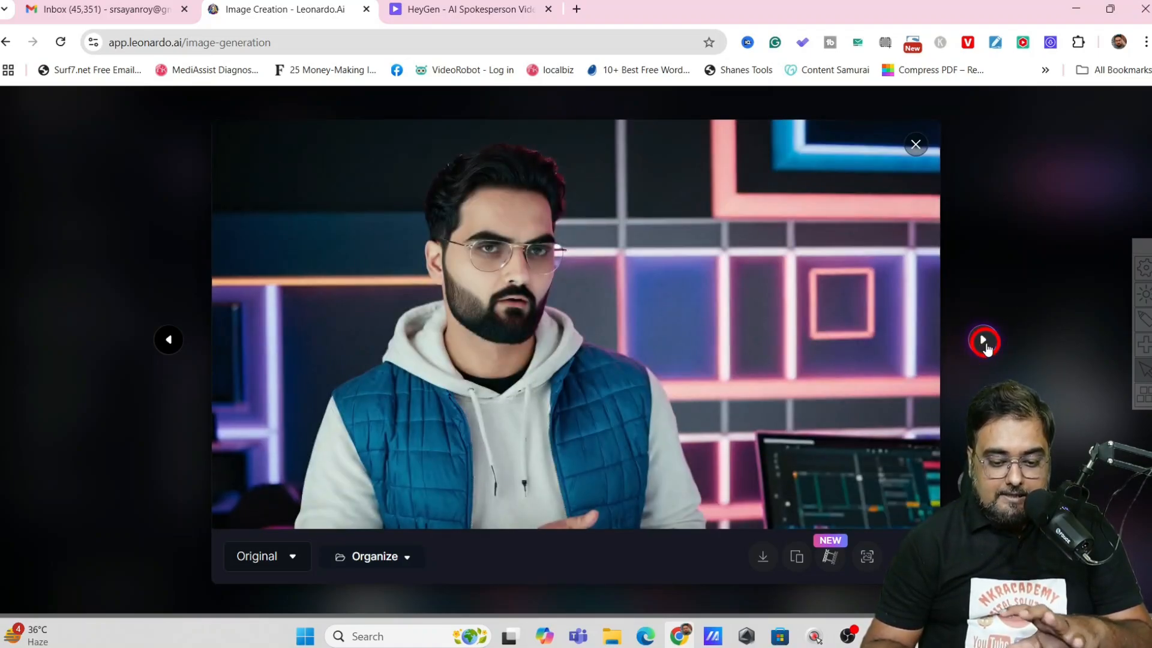
{"action": "left_click", "coordinate": [984, 341]}
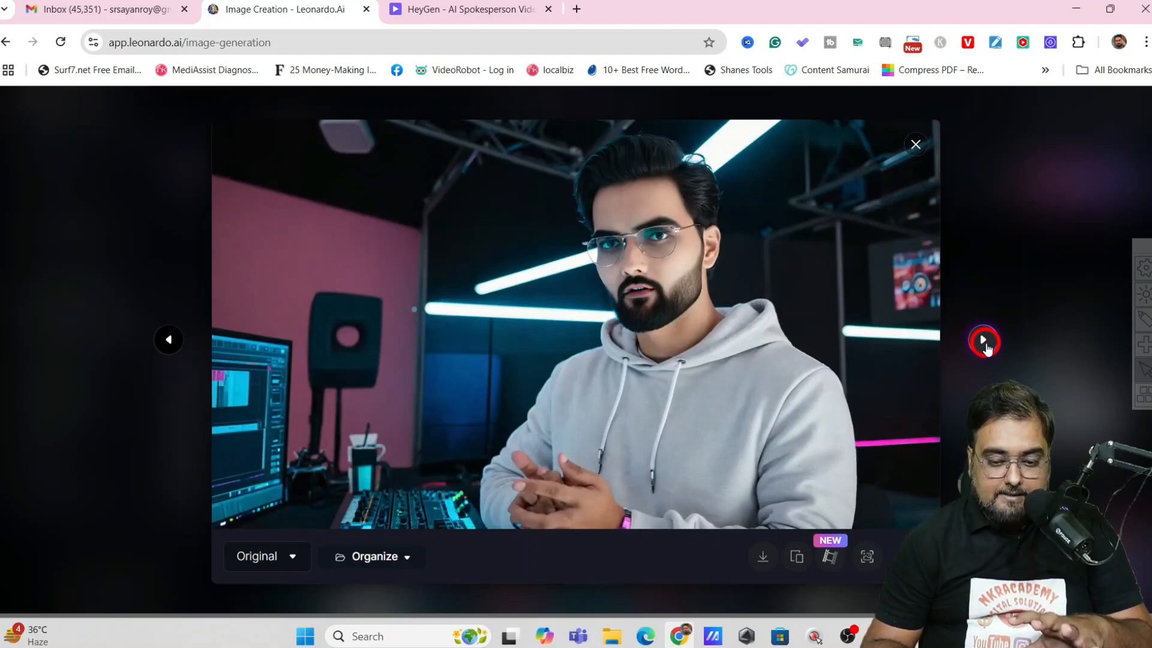
{"action": "left_click", "coordinate": [984, 342]}
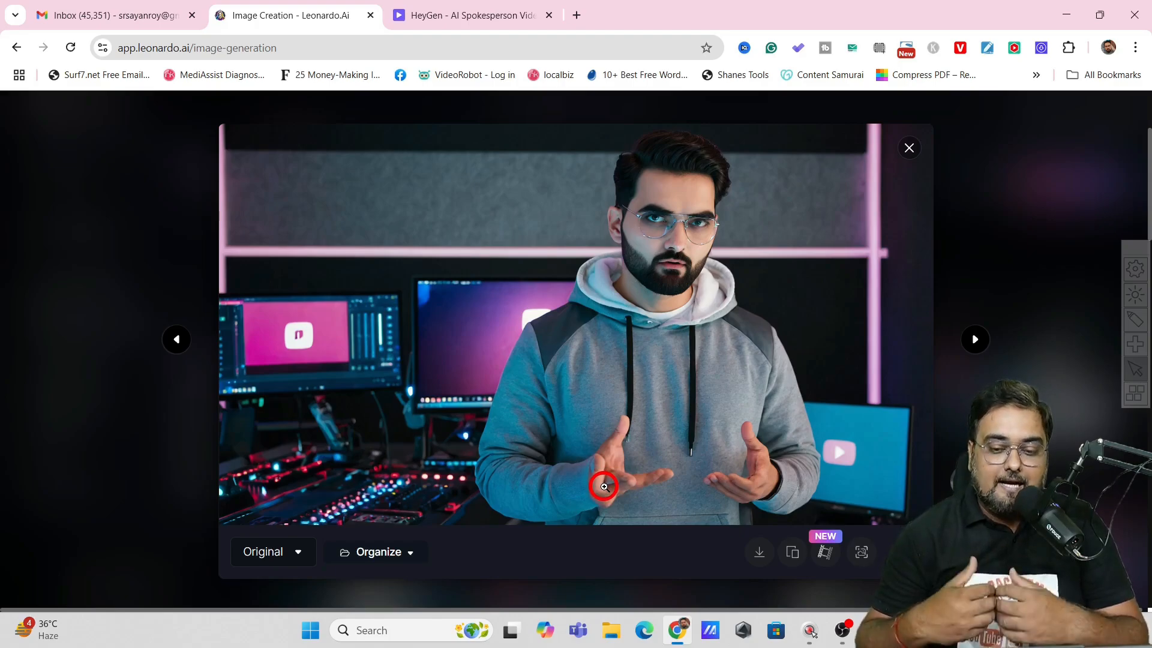
Step: Close the image preview and generate another set of four images with the same prompt and character reference
{"action": "left_click", "coordinate": [909, 145]}
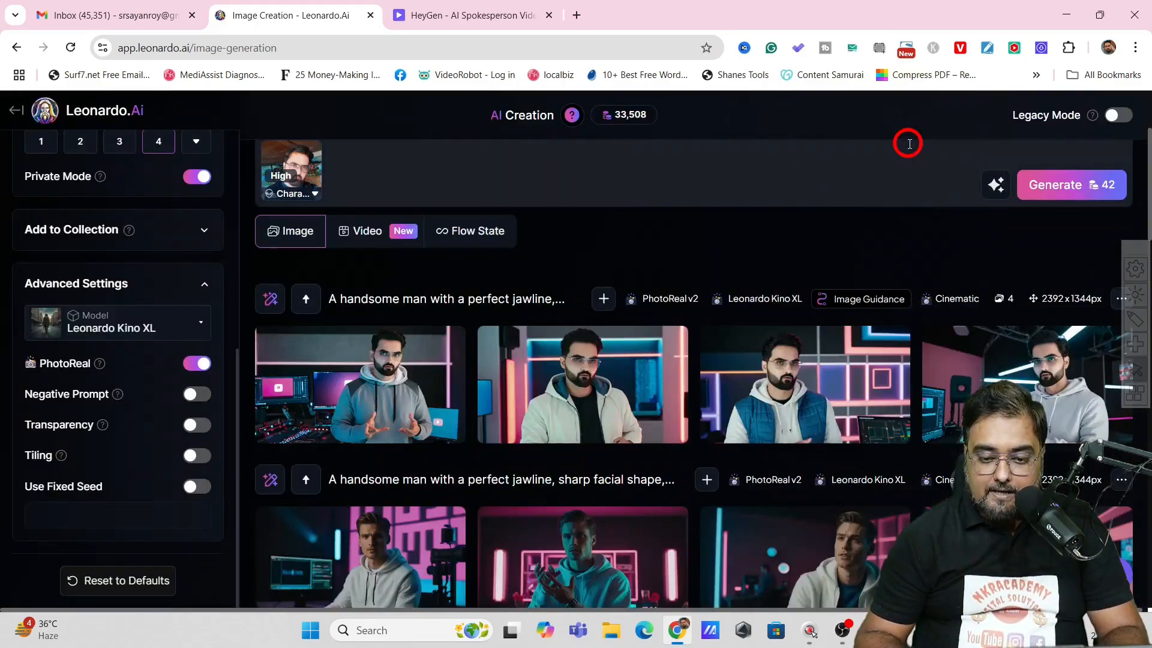
{"action": "left_click", "coordinate": [1038, 186]}
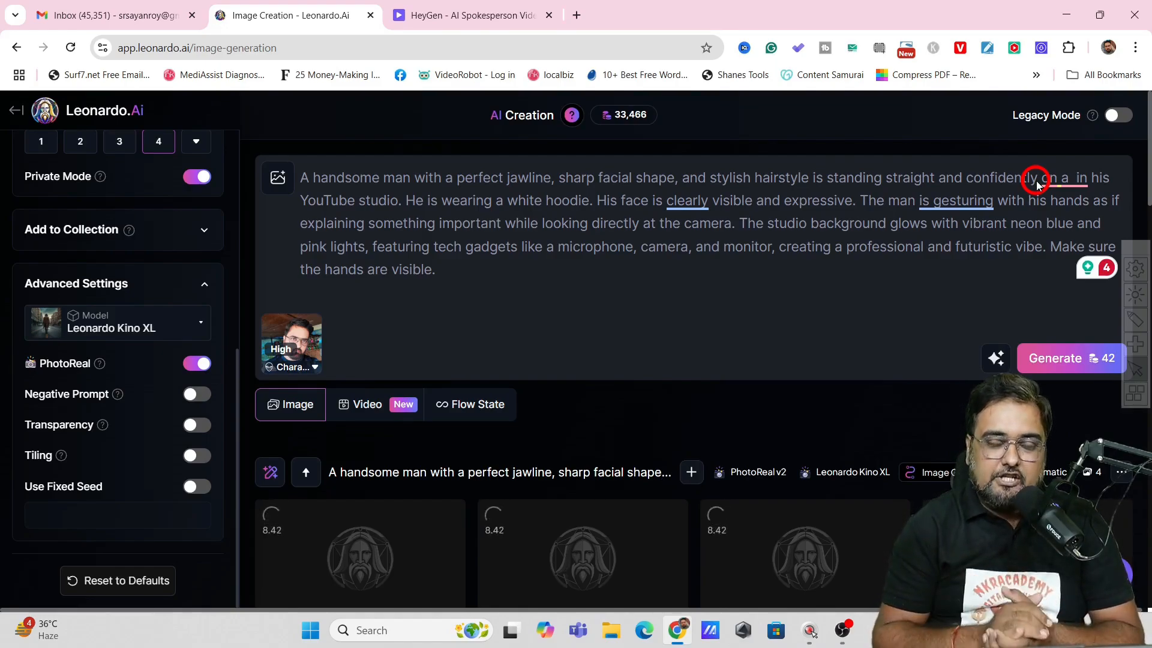
Step: View each image of the newest set at full size and compare the pose, hands and studio background
{"action": "scroll", "coordinate": [605, 268], "scroll_direction": "down", "scroll_amount": 3}
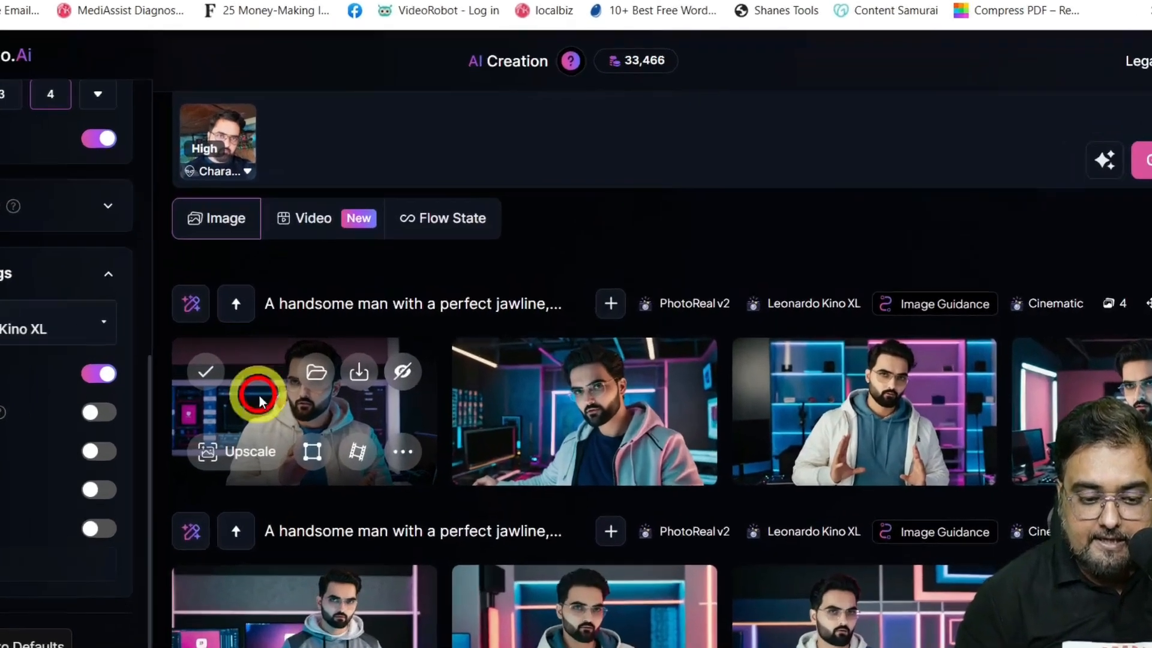
{"action": "left_click", "coordinate": [325, 383]}
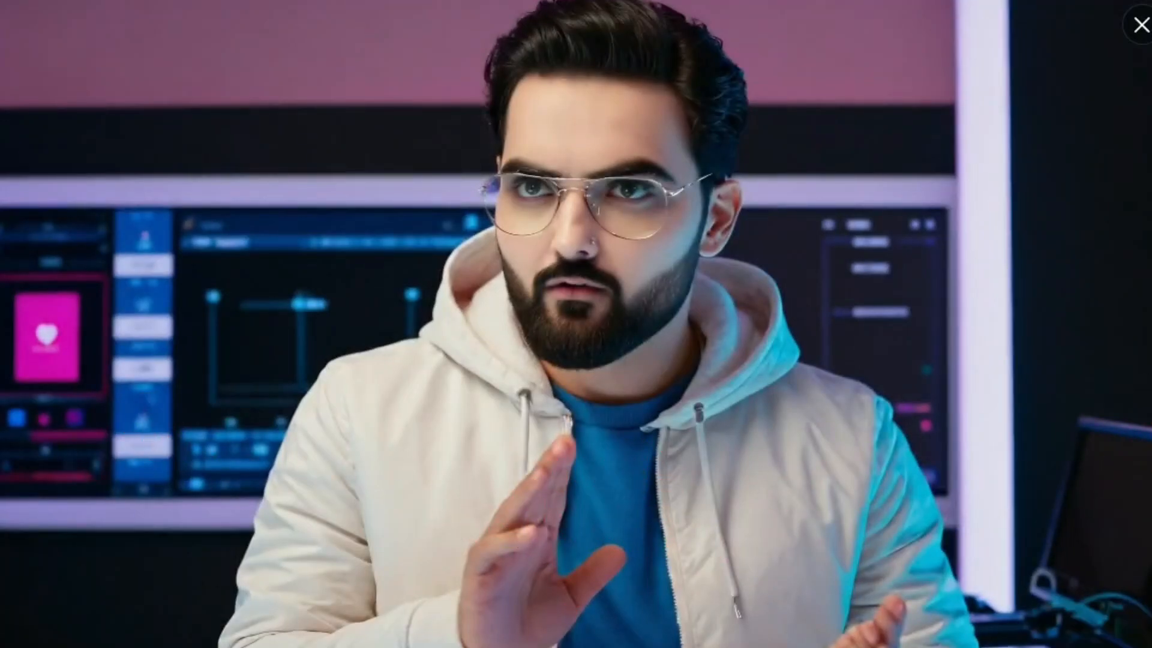
{"action": "key", "text": "Right"}
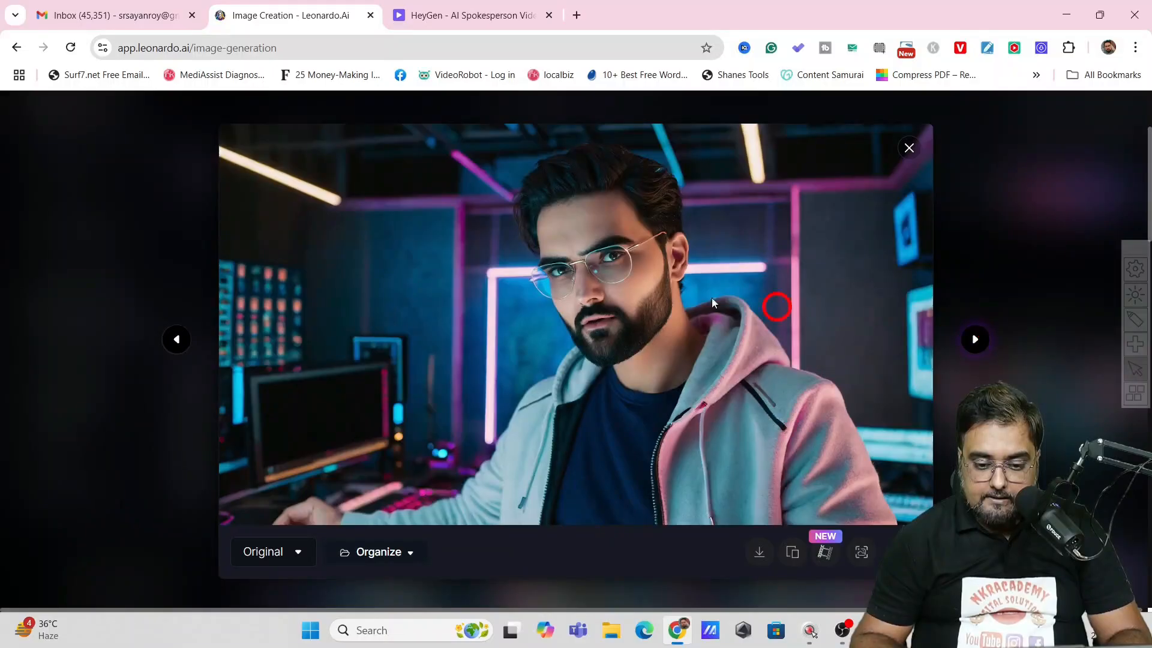
{"action": "left_click", "coordinate": [976, 337]}
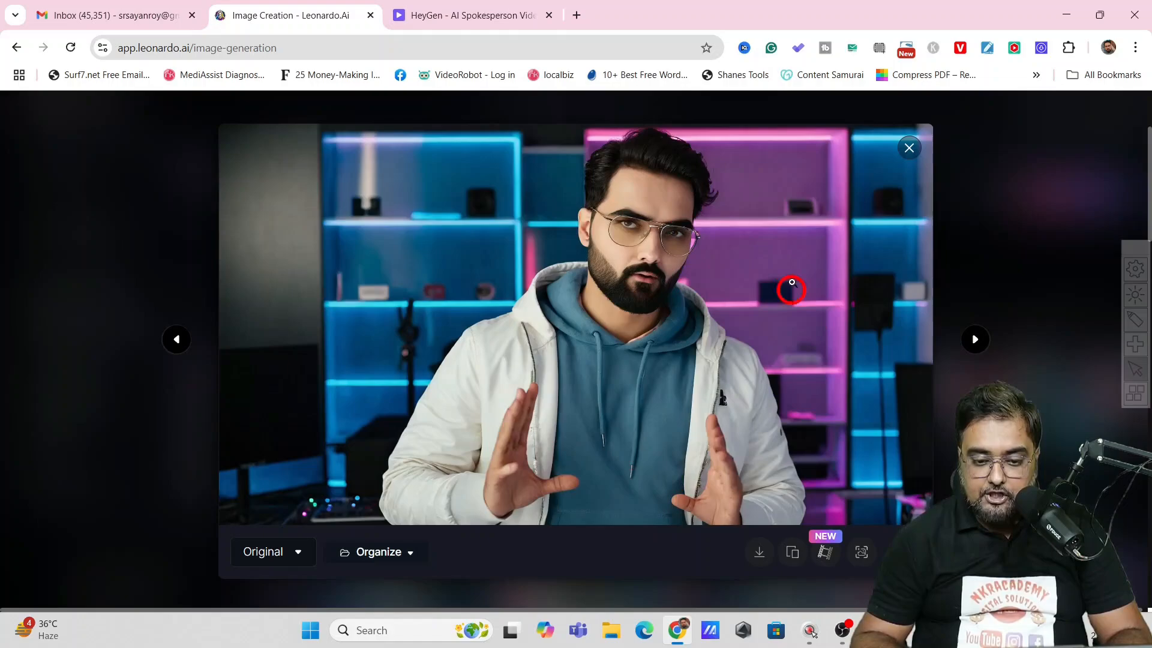
{"action": "left_click", "coordinate": [975, 340]}
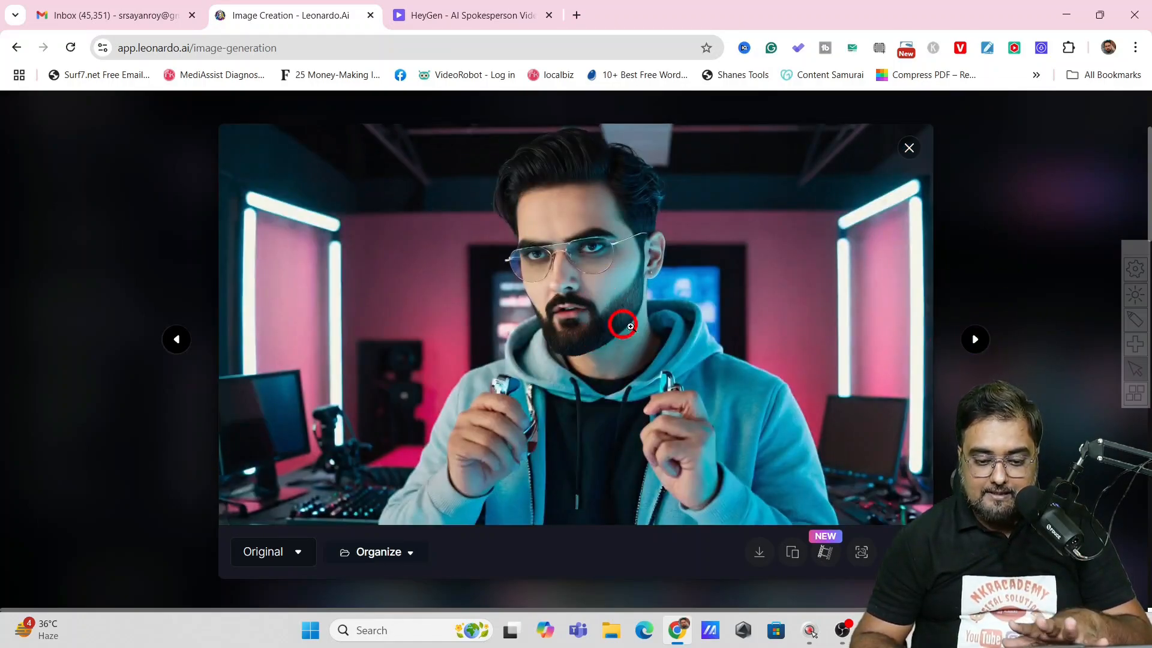
{"action": "left_click", "coordinate": [973, 339]}
{"action": "left_click", "coordinate": [972, 336]}
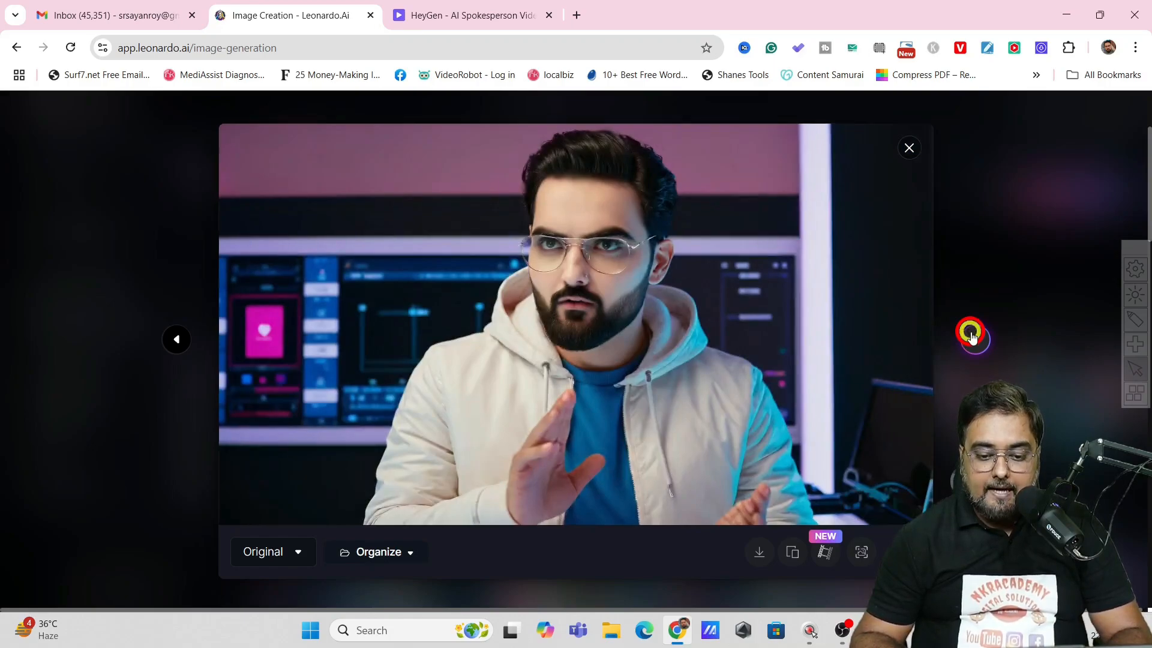
Step: Download the image of the man in a white jacket over a blue hoodie in front of the blue-and-pink lit shelves
{"action": "left_click", "coordinate": [971, 334]}
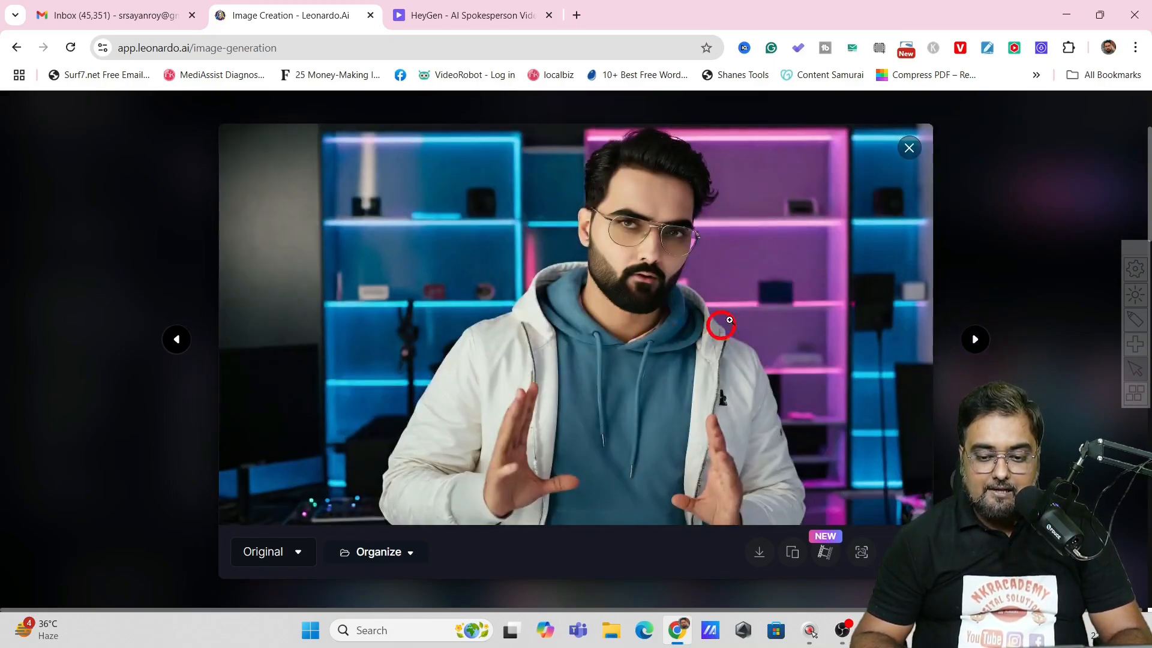
{"action": "left_click", "coordinate": [758, 552]}
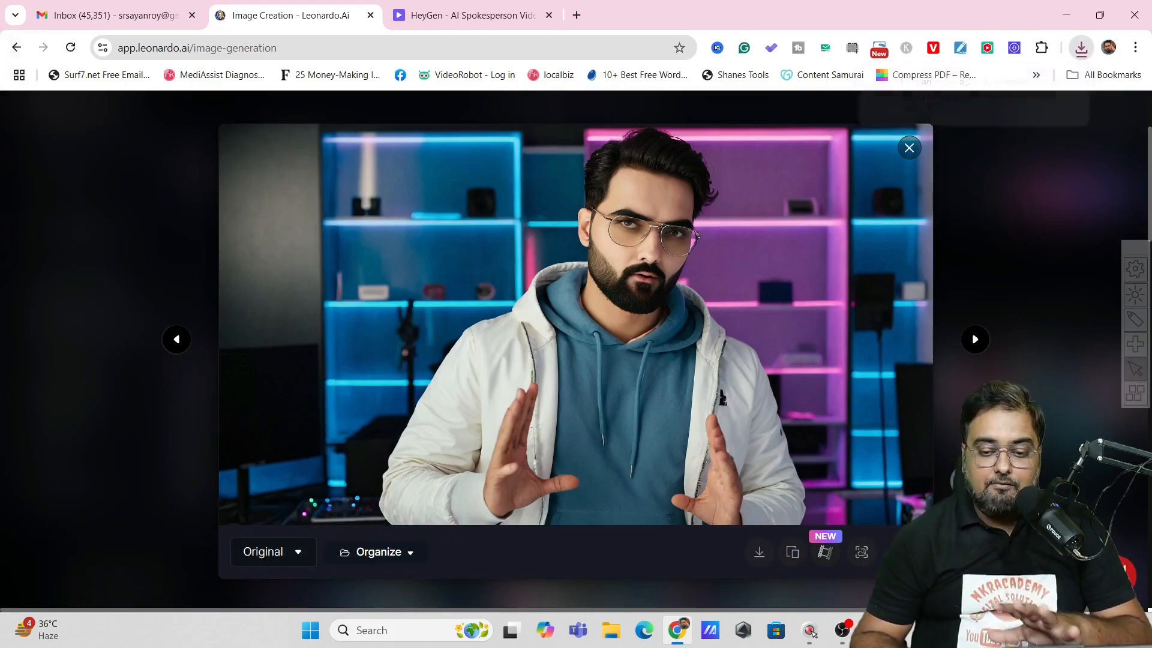
{"action": "left_click", "coordinate": [910, 149]}
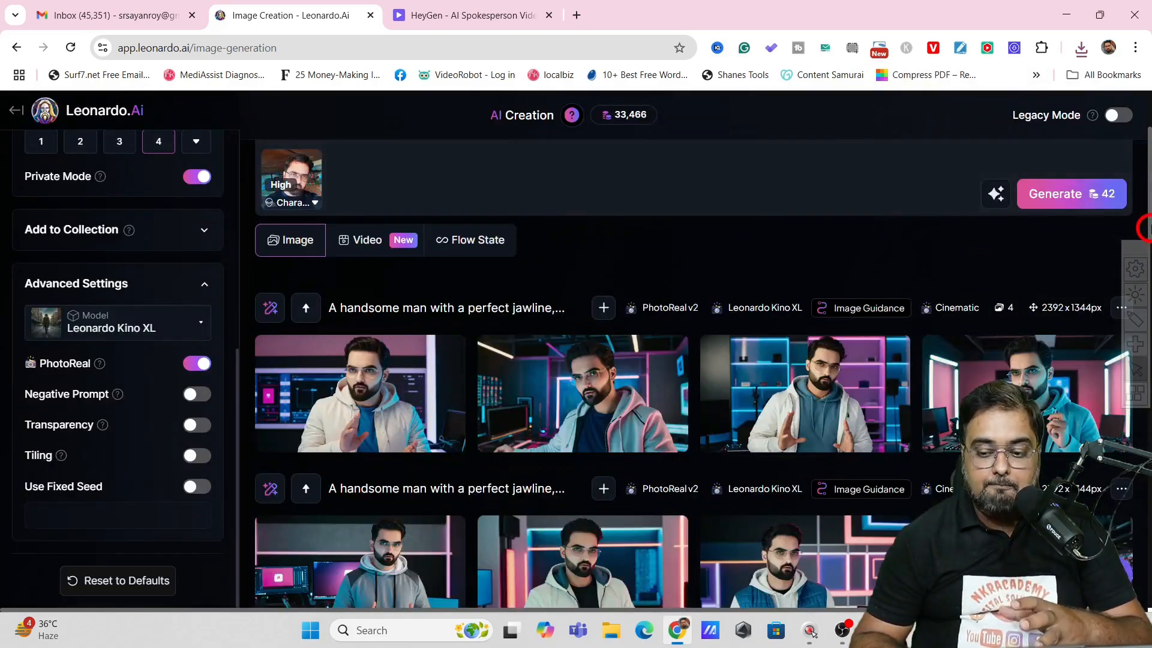
Step: Replace "standing straight" with "sitting in a gaming chair" in the prompt and generate the images
{"action": "scroll", "coordinate": [1144, 216], "scroll_direction": "up", "scroll_amount": 3}
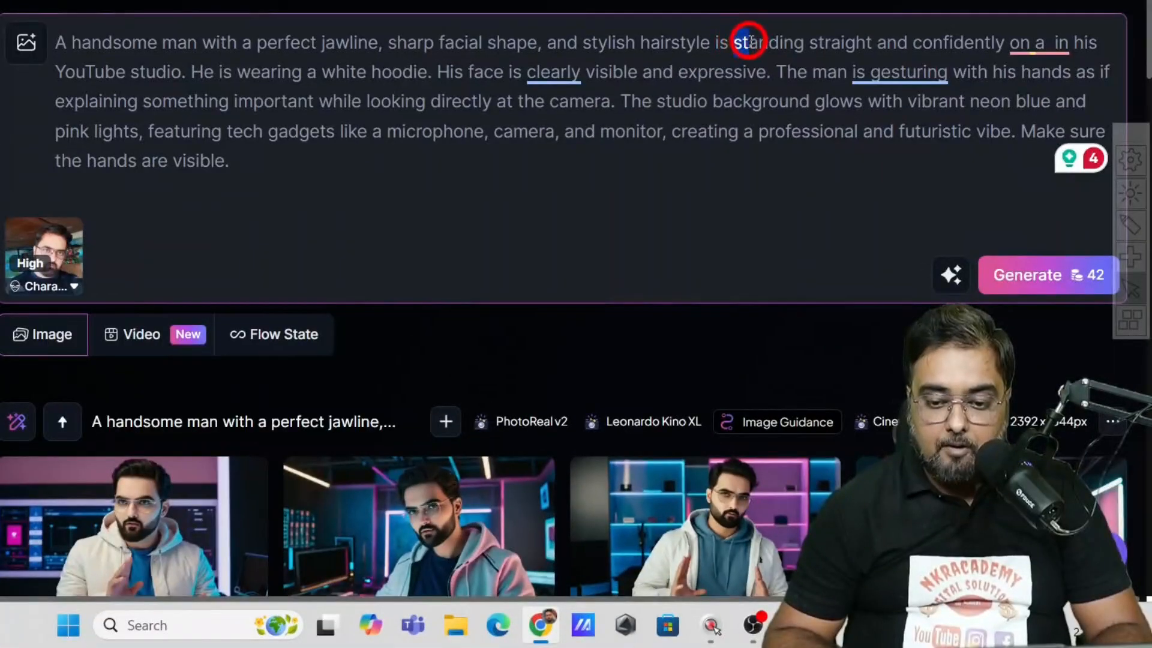
{"action": "left_click_drag", "start_coordinate": [830, 176], "coordinate": [906, 177]}
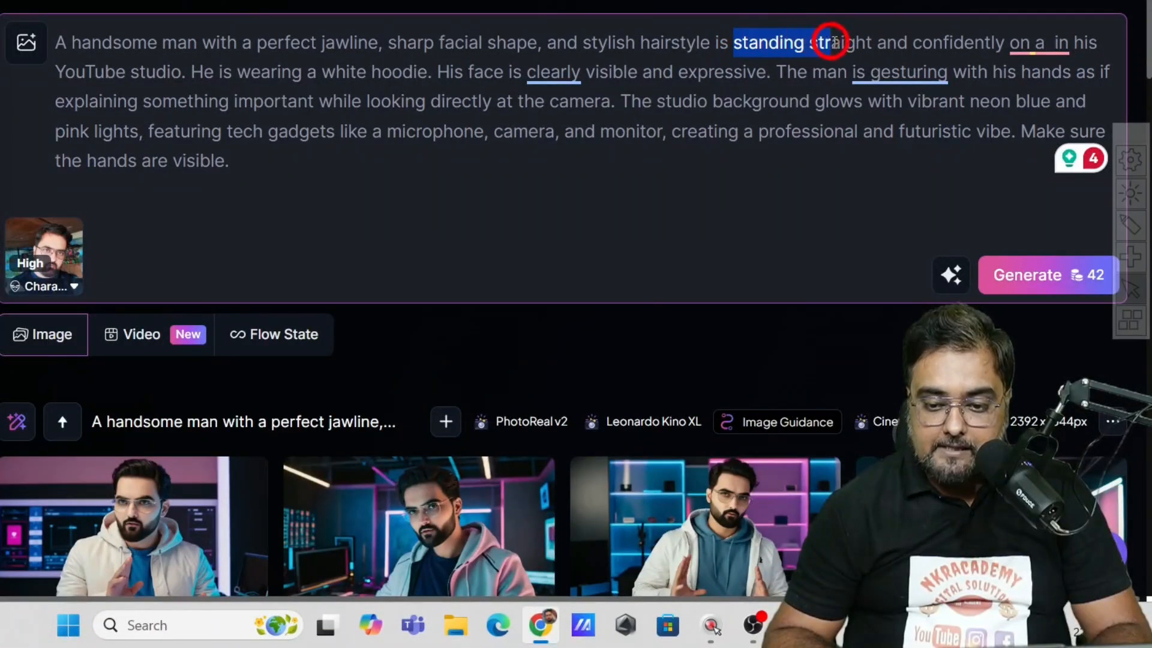
{"action": "left_click_drag", "start_coordinate": [833, 42], "coordinate": [872, 45]}
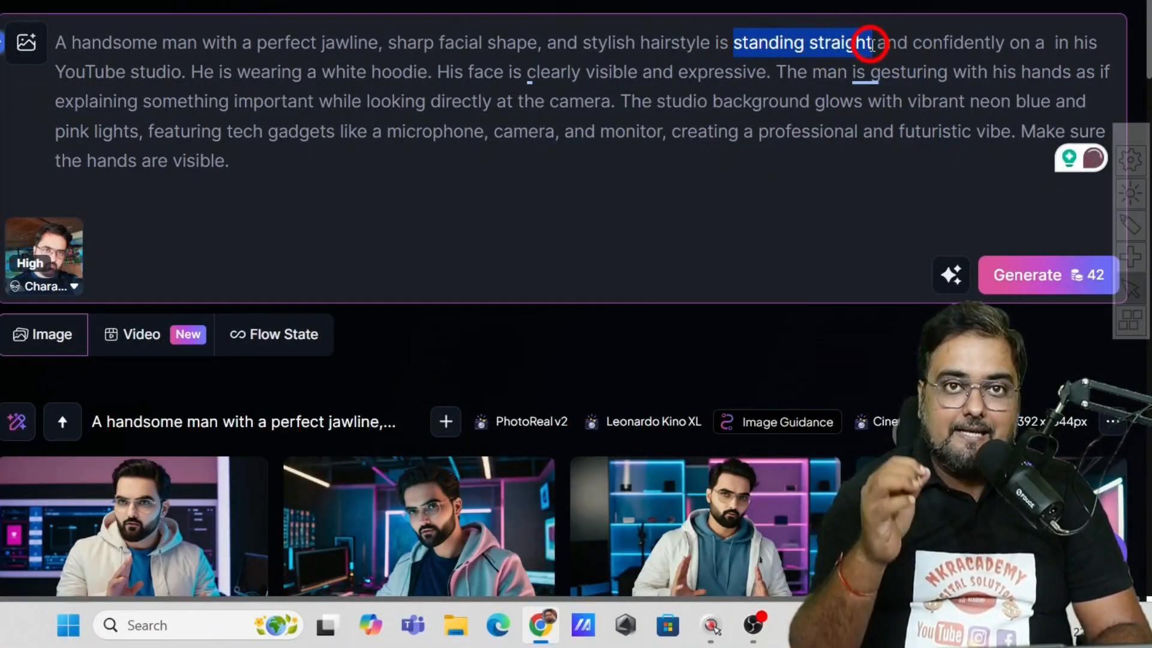
{"action": "type", "text": "sitting in a gaming chair"}
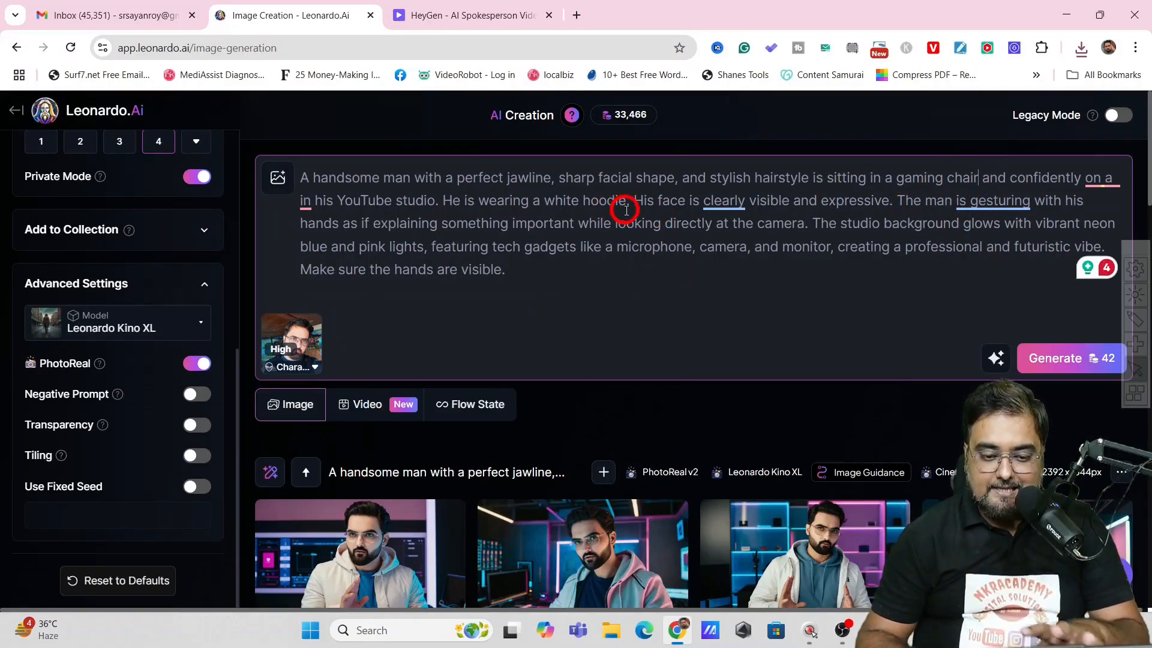
{"action": "left_click", "coordinate": [1045, 362]}
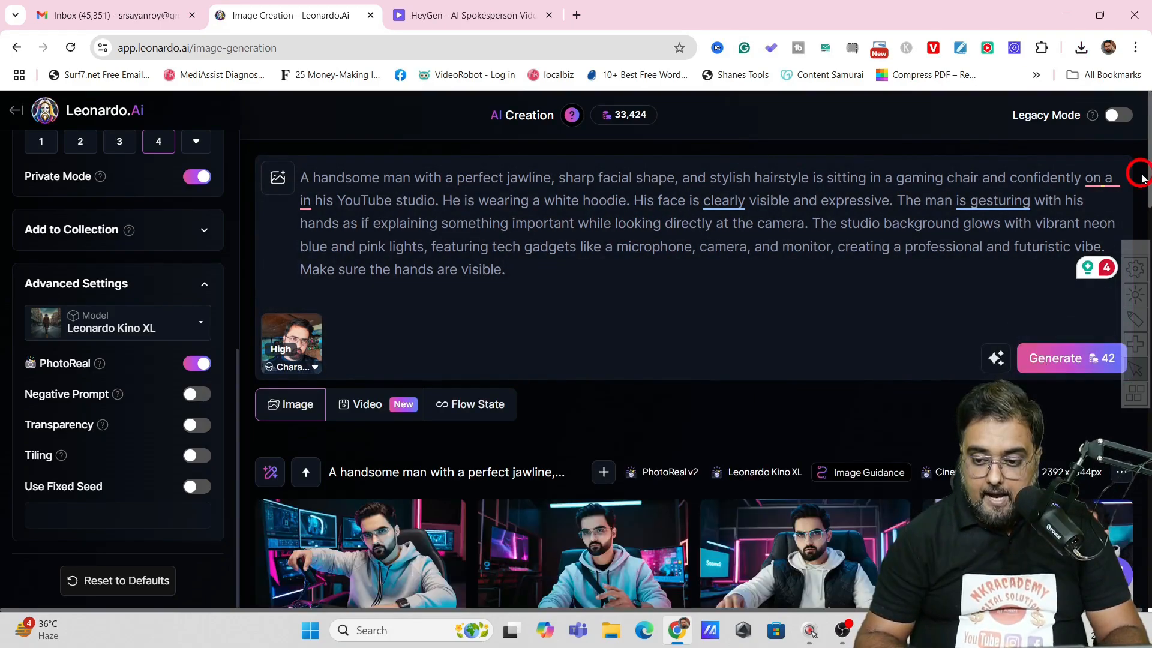
Step: View the gaming-chair images at full size and check the pose, hands and studio background
{"action": "scroll", "coordinate": [789, 431], "scroll_direction": "down", "scroll_amount": 2}
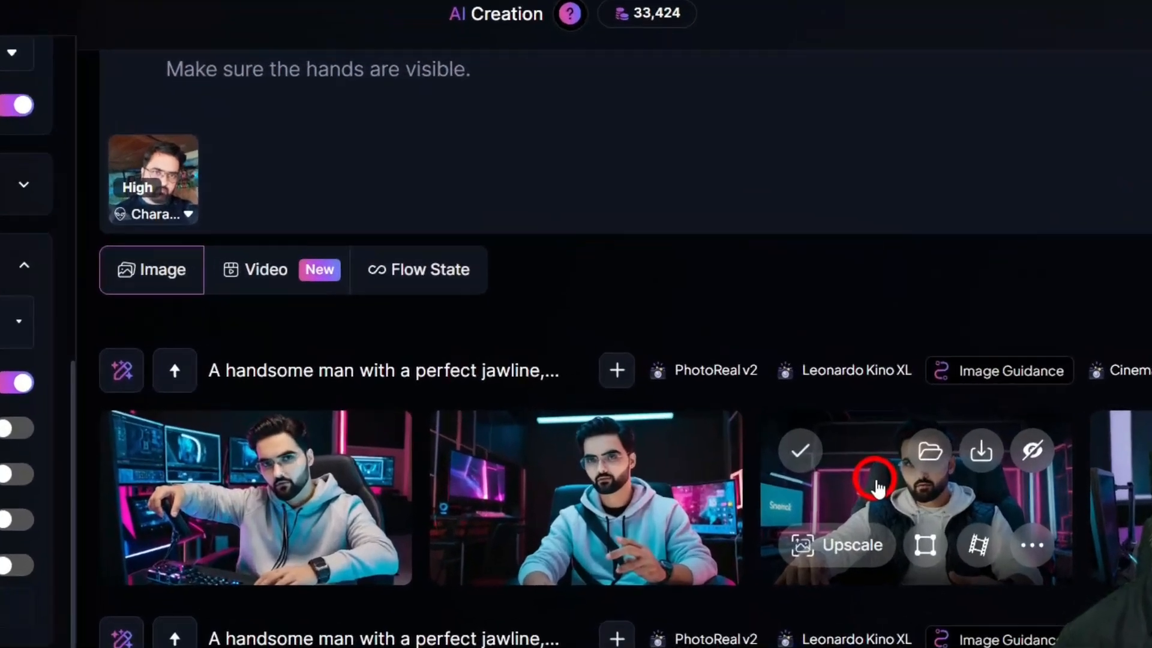
{"action": "left_click", "coordinate": [790, 430]}
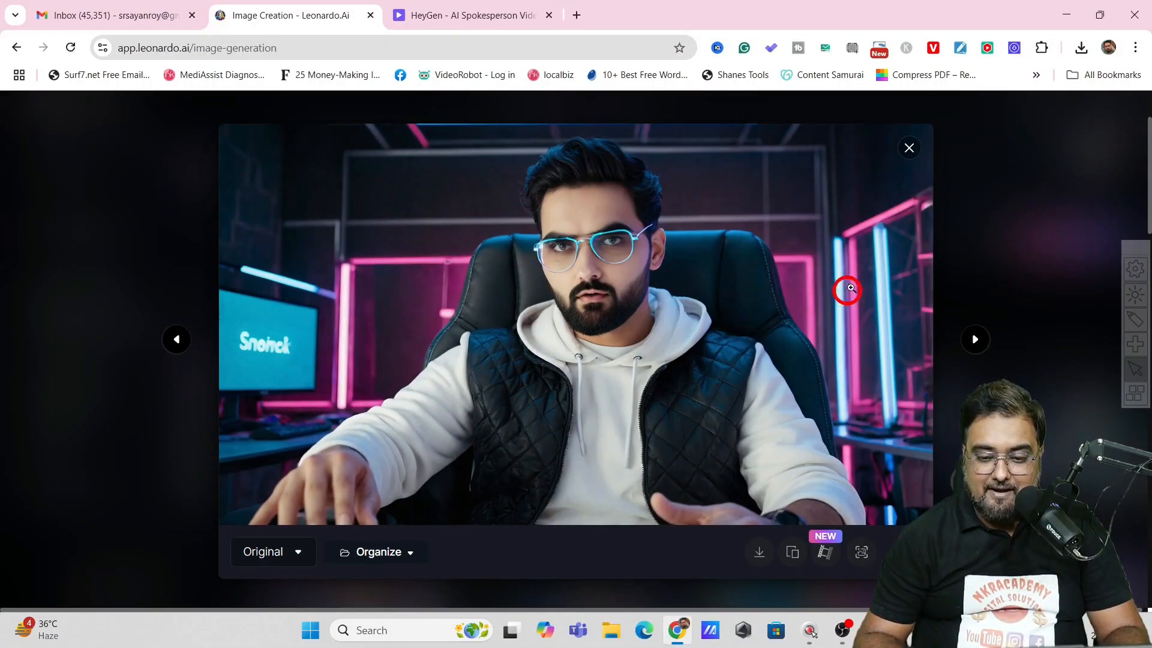
{"action": "left_click", "coordinate": [909, 148]}
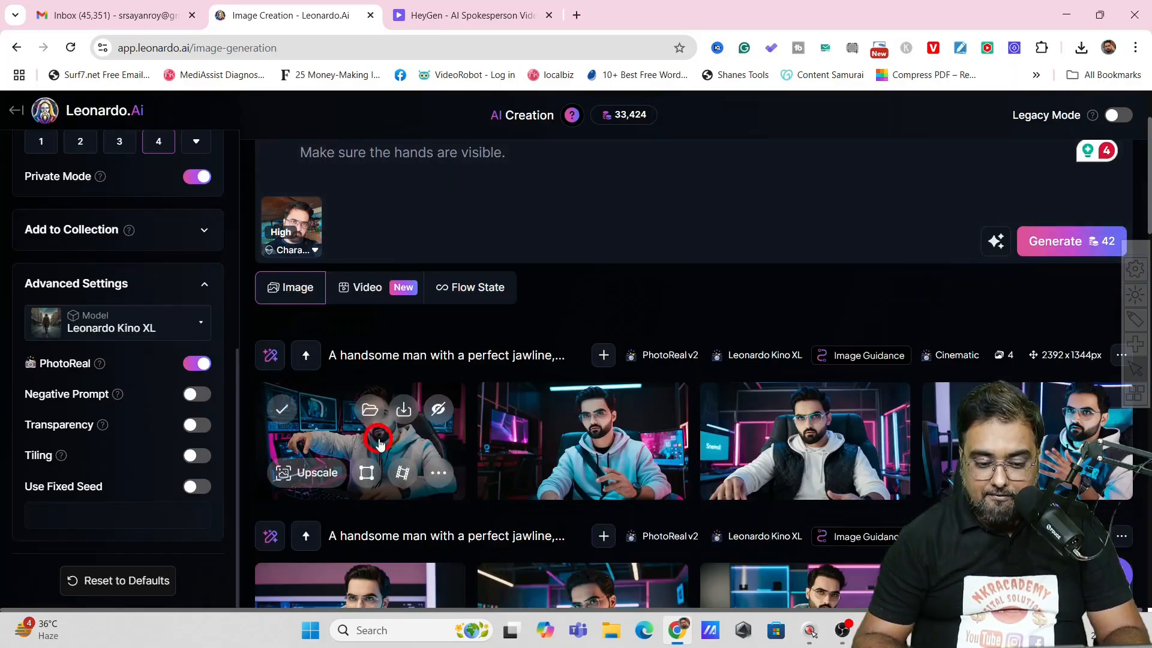
{"action": "left_click", "coordinate": [373, 450]}
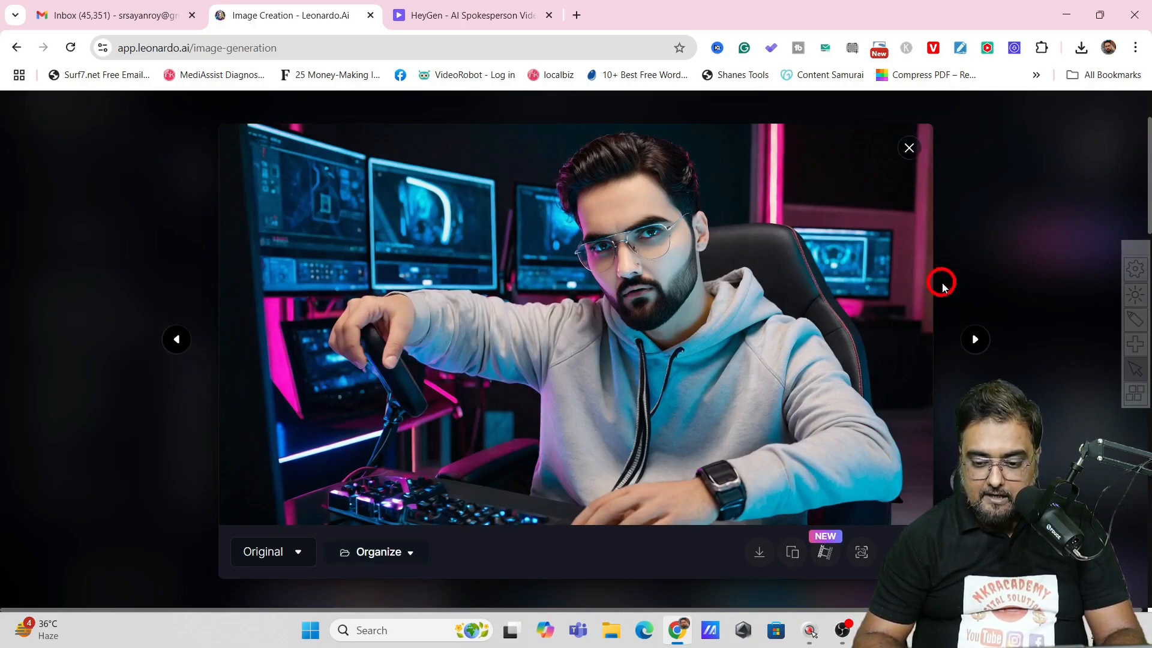
{"action": "left_click", "coordinate": [975, 339]}
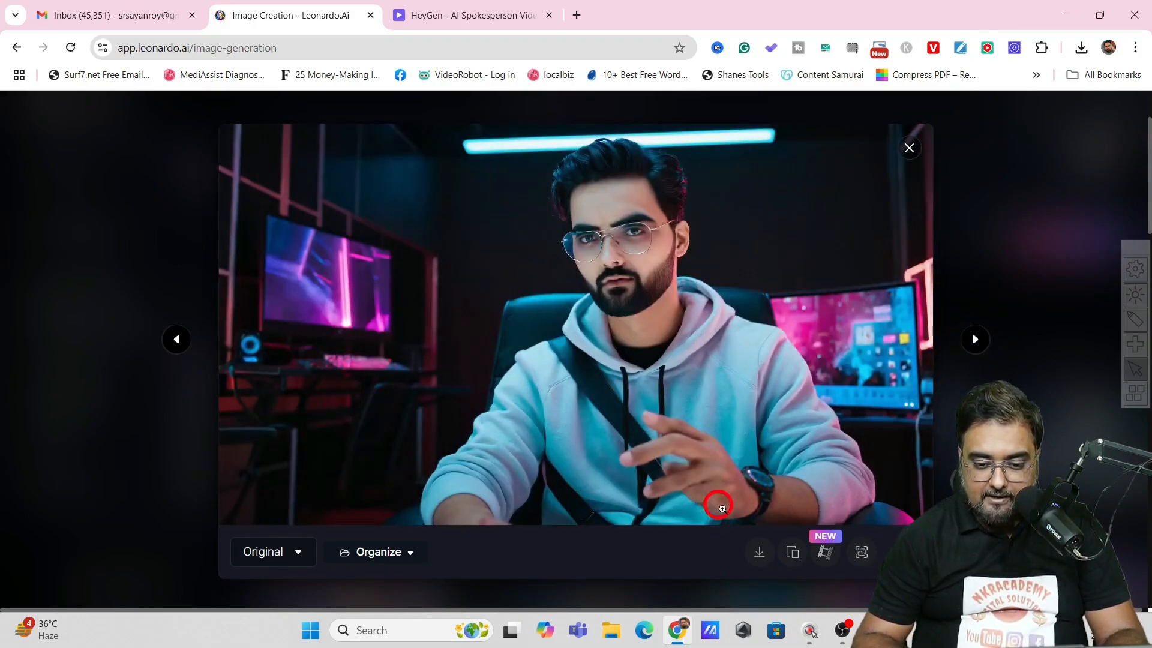
Step: Download the gaming-chair image of the man in a white hoodie and black quilted vest, then close its preview
{"action": "left_click", "coordinate": [975, 338]}
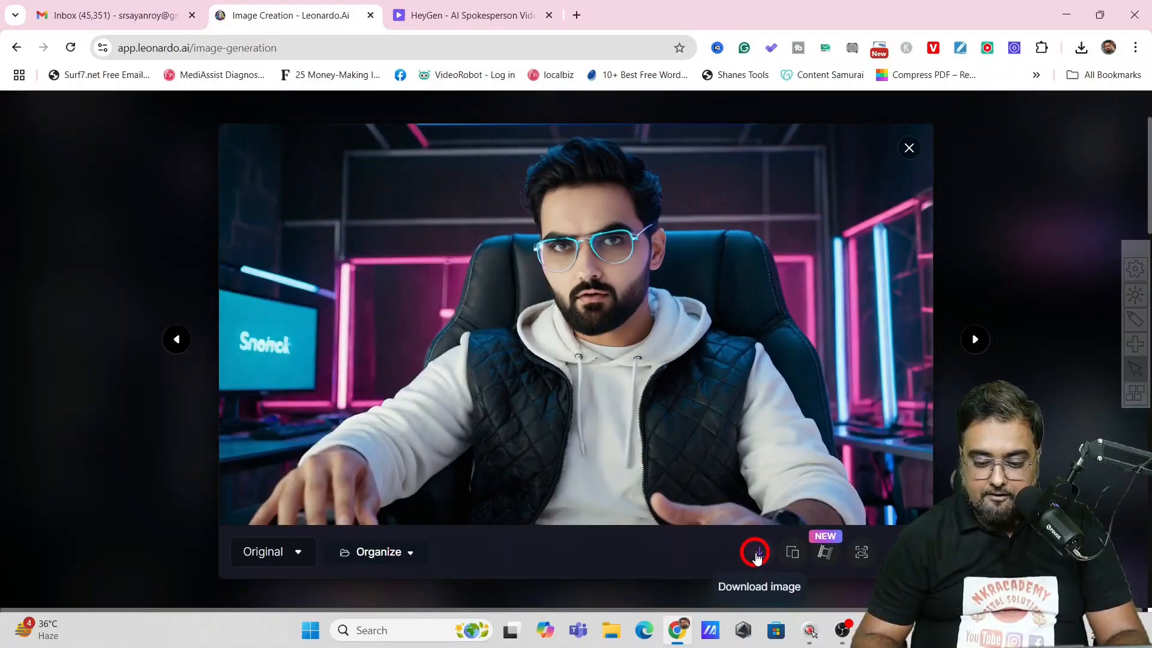
{"action": "left_click", "coordinate": [757, 555]}
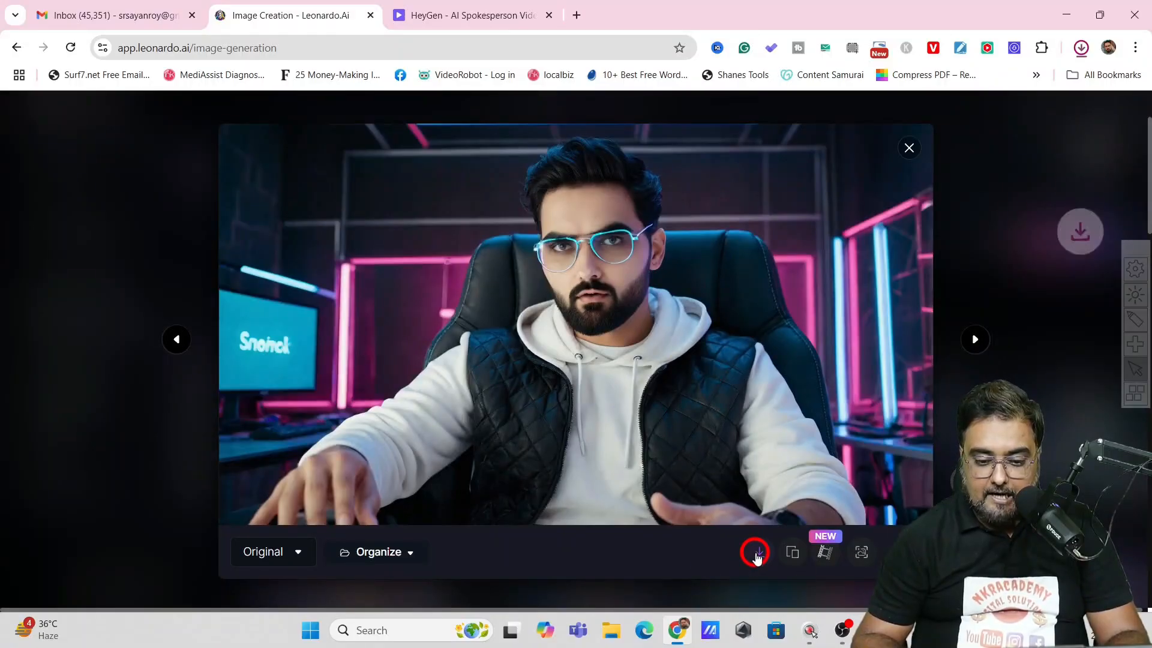
{"action": "left_click", "coordinate": [1024, 296]}
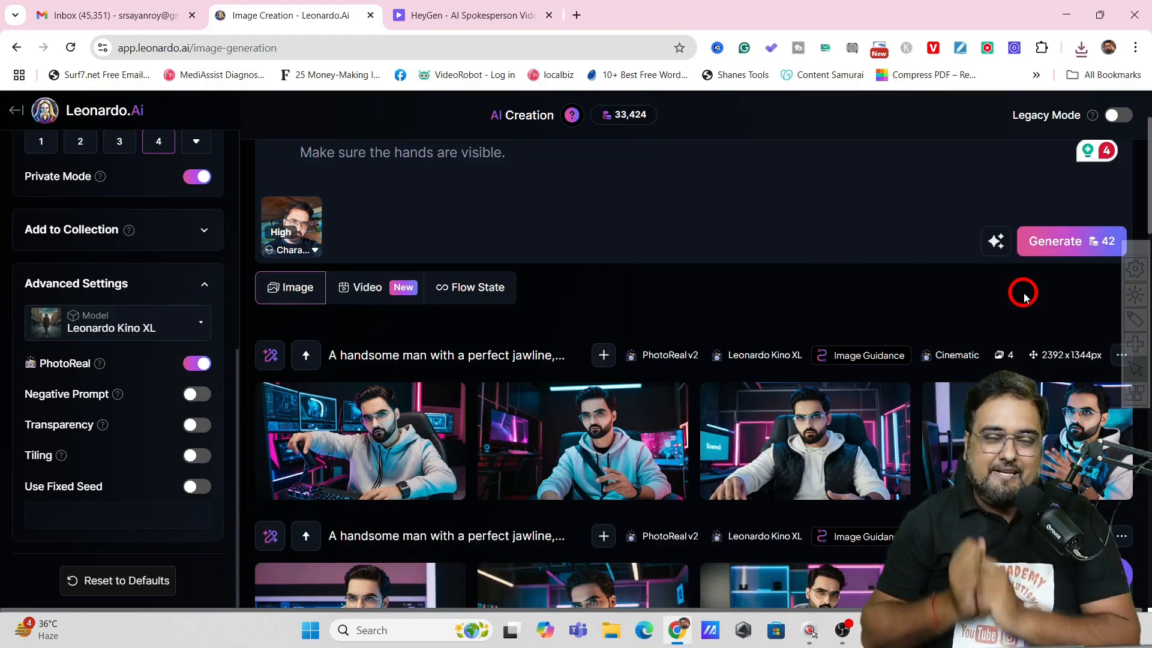
Step: Switch to HeyGen and start creating a new avatar of the Custom Photo Avatar type
{"action": "left_click", "coordinate": [487, 16]}
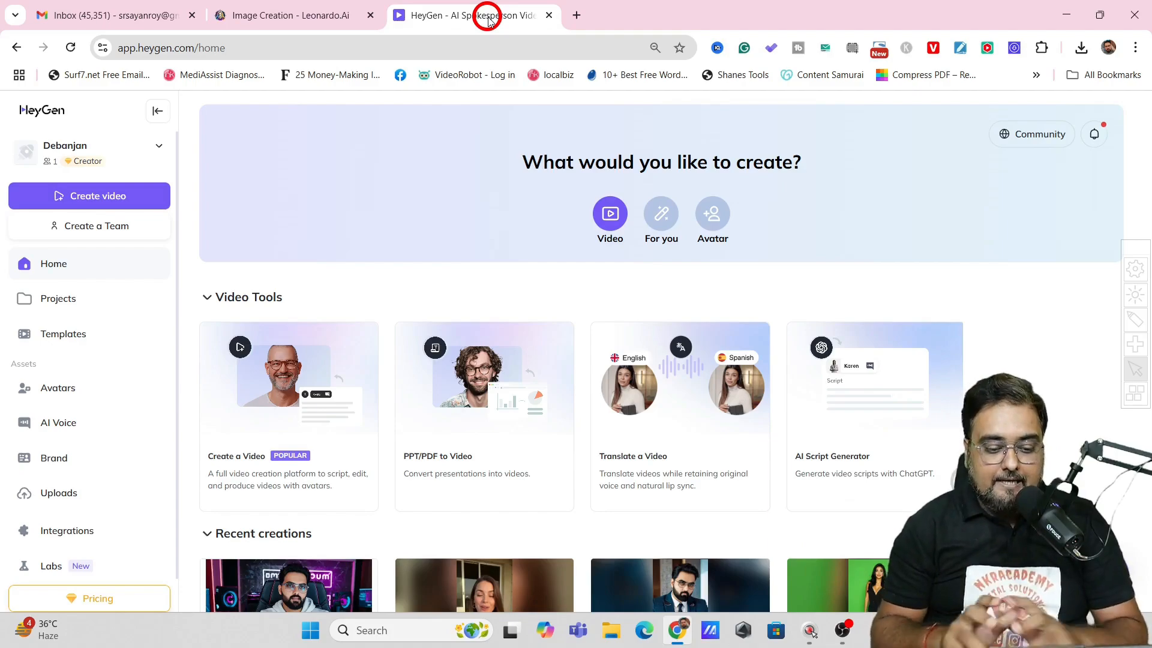
{"action": "left_click", "coordinate": [59, 389]}
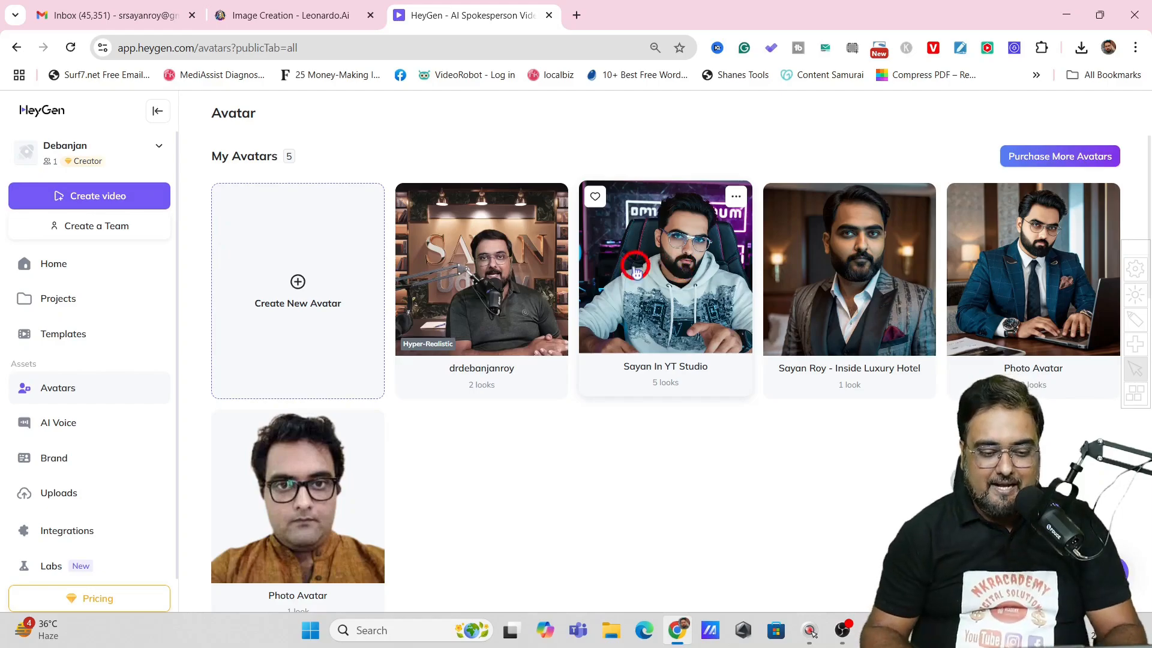
{"action": "left_click", "coordinate": [297, 282]}
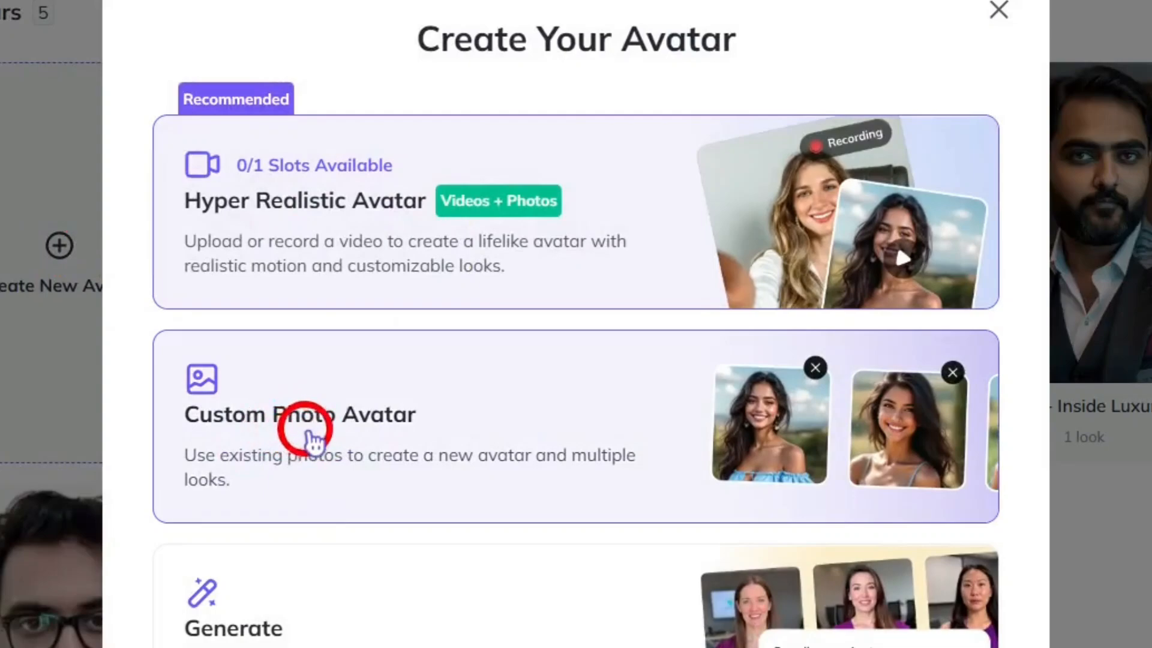
{"action": "left_click", "coordinate": [312, 441]}
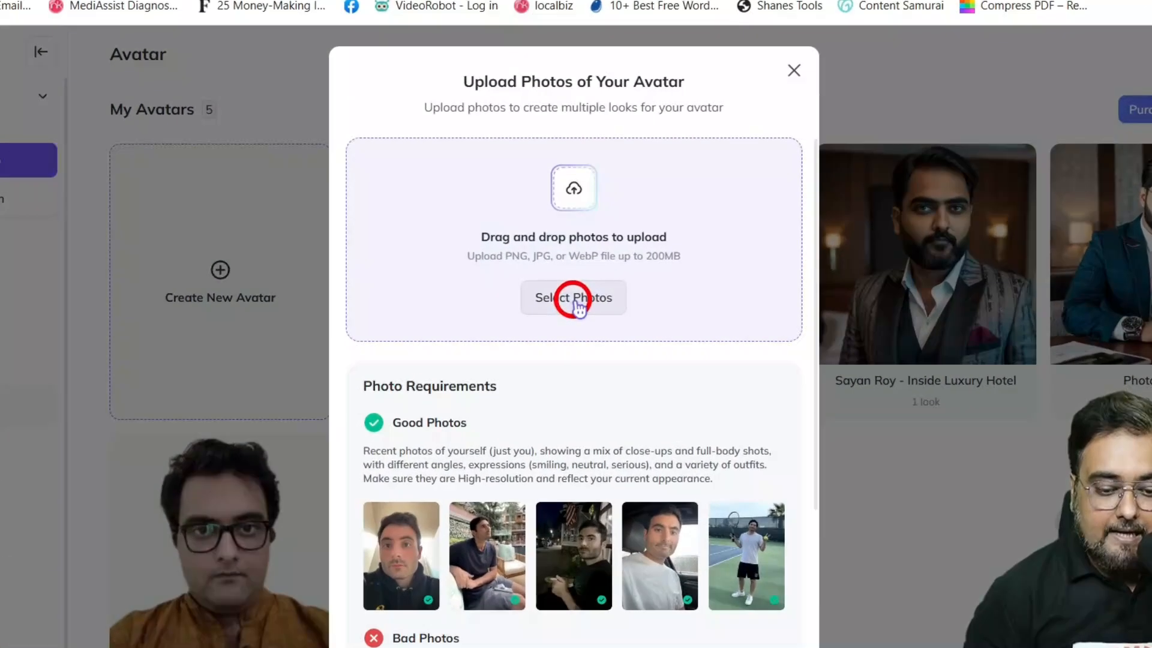
Step: Upload "Leonardo_Kino_XL_A_handsome_man_with_a_perfect_jawline_sharp_f_1 (1)" from Downloads as the avatar photo and continue with the approved photo to the avatar details
{"action": "left_click", "coordinate": [571, 304]}
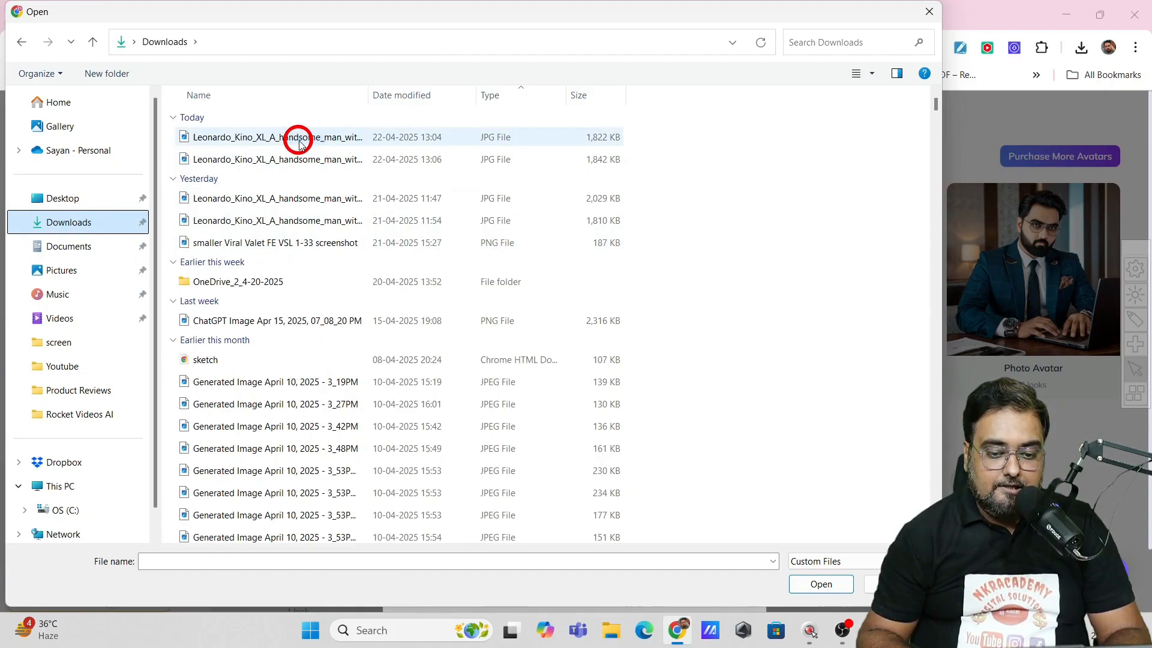
{"action": "left_click", "coordinate": [300, 142]}
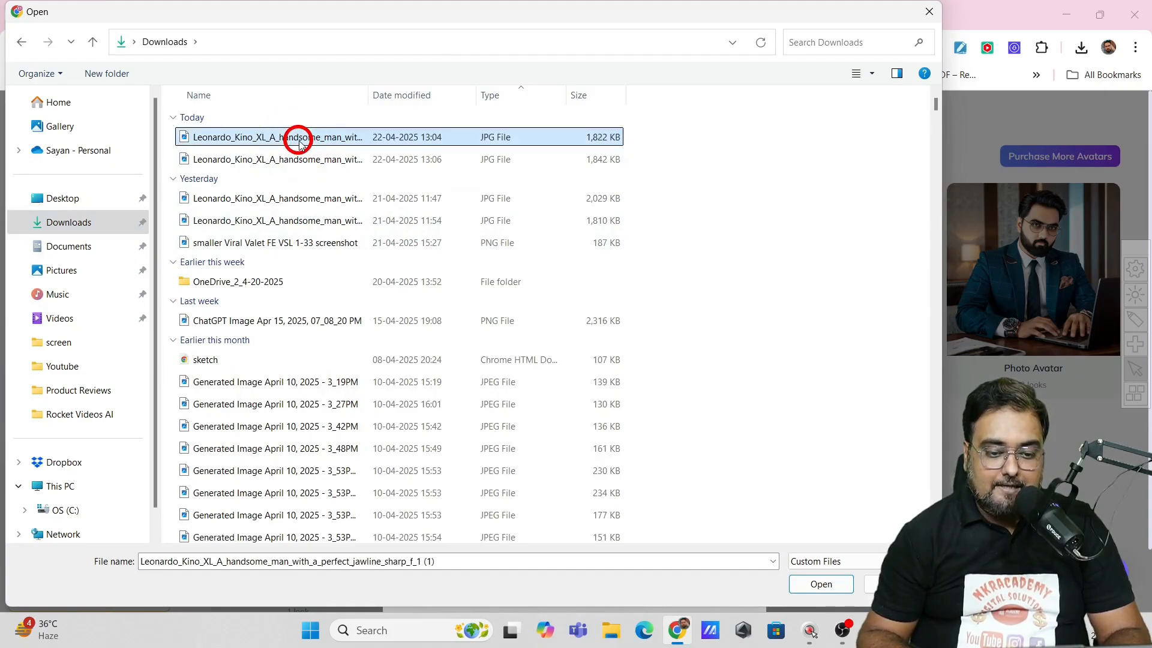
{"action": "left_click", "coordinate": [821, 585]}
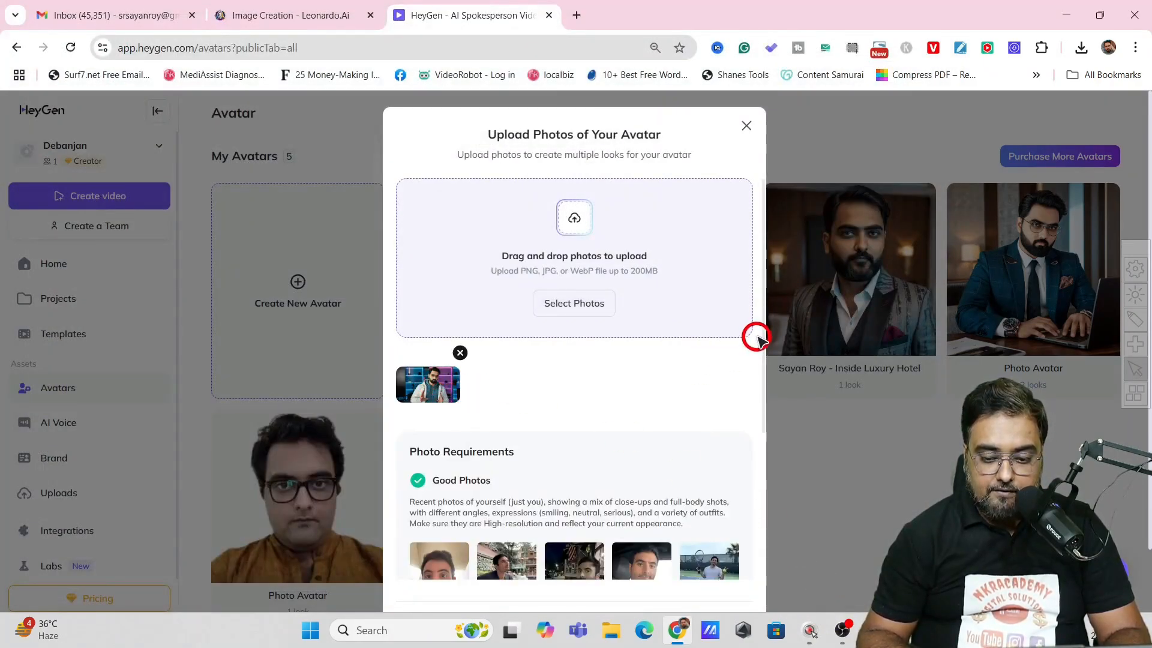
{"action": "left_click_drag", "start_coordinate": [757, 334], "coordinate": [757, 500]}
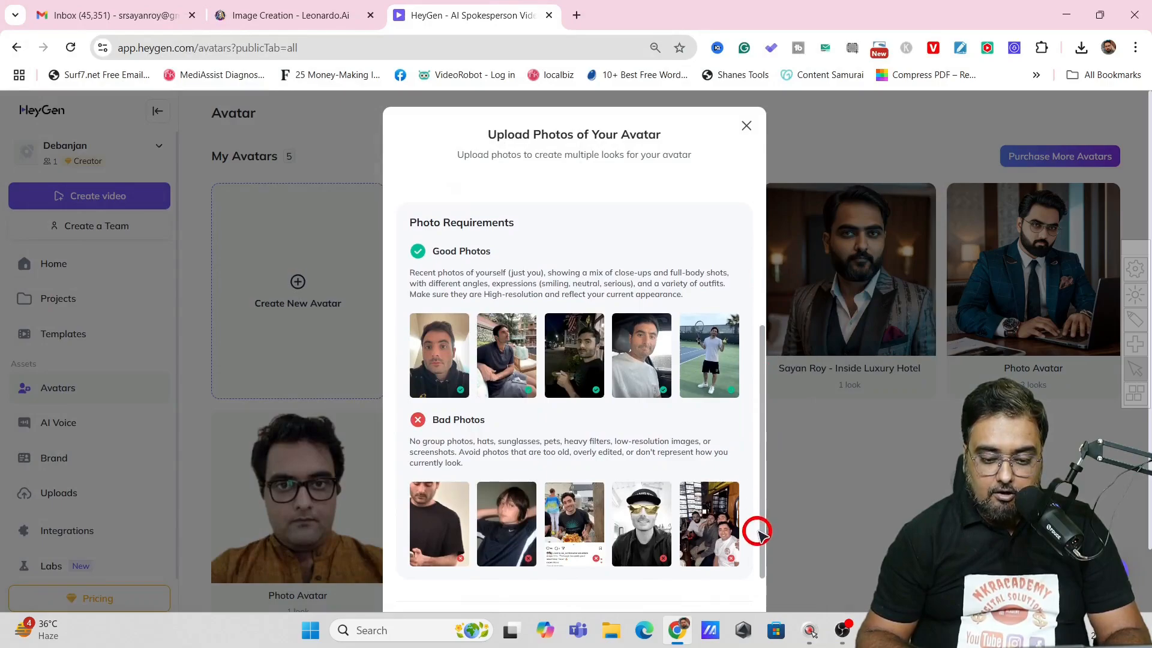
{"action": "scroll", "coordinate": [684, 569], "scroll_direction": "down", "scroll_amount": 2}
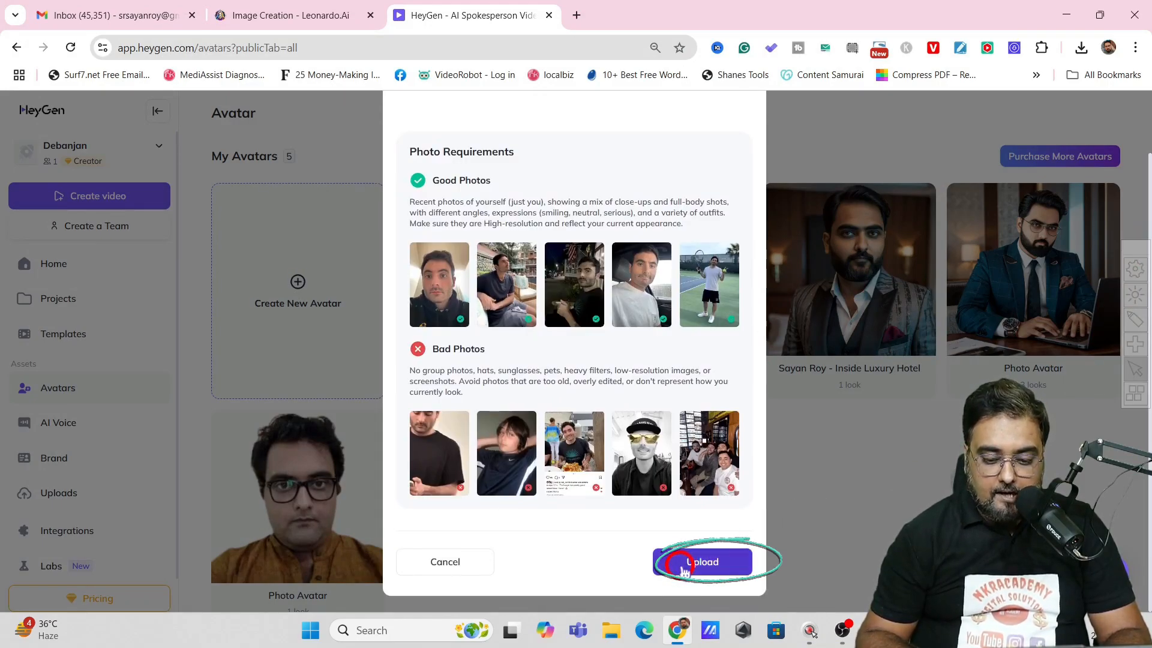
{"action": "left_click", "coordinate": [682, 568]}
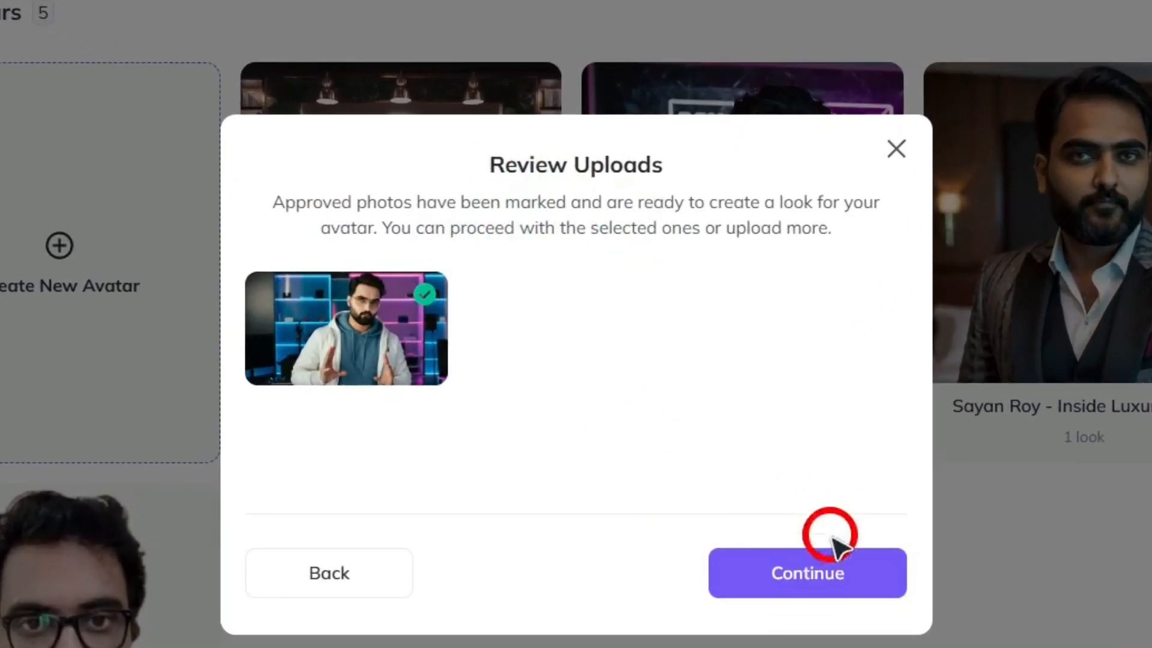
{"action": "left_click", "coordinate": [810, 573]}
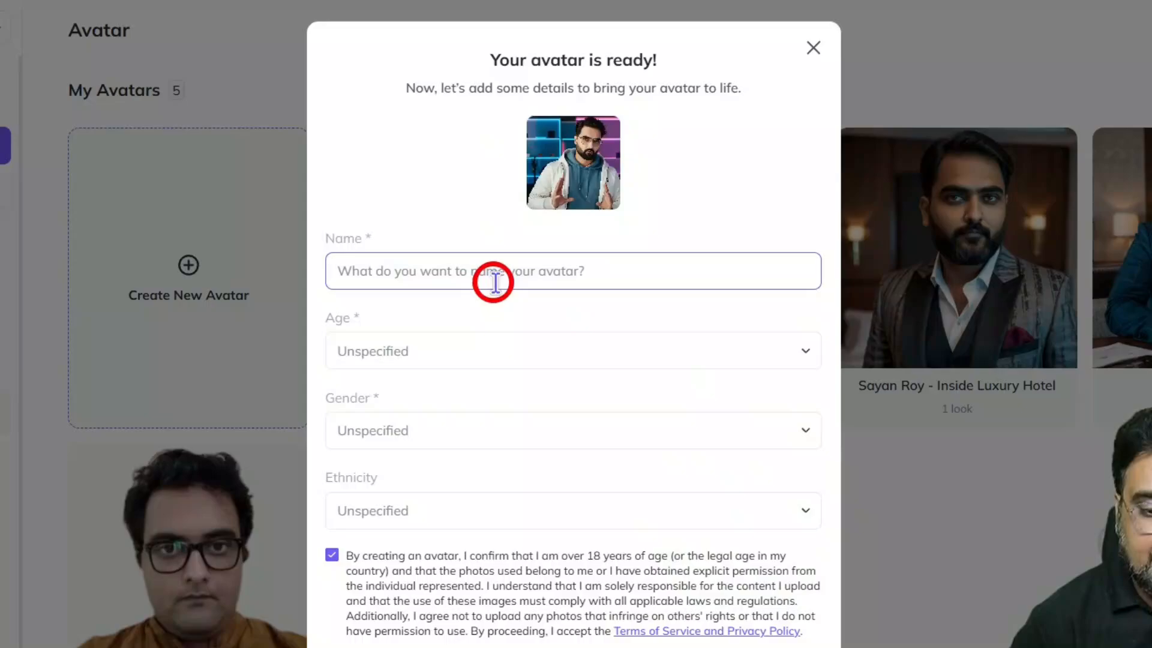
Step: Name the avatar with the presenter's first name plus "Custom Avatar" and set age Young Adult, gender Man and ethnicity South Asian (Indian)
{"action": "left_click", "coordinate": [495, 282]}
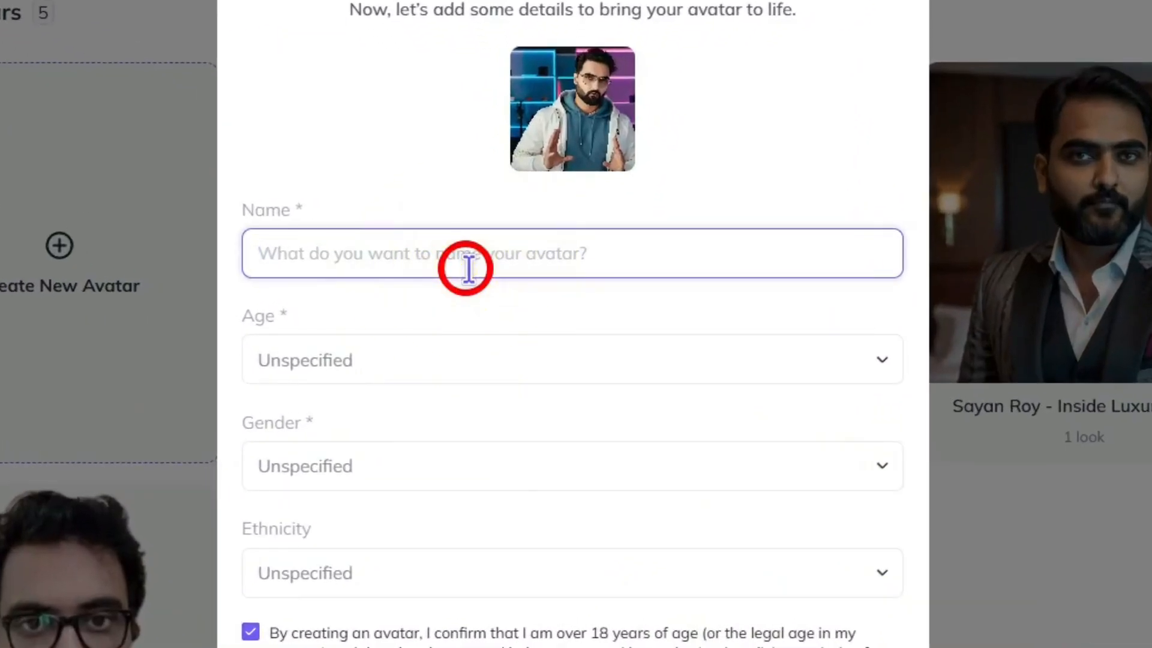
{"action": "type", "text": "Sayan Custom Avatar"}
{"action": "left_click", "coordinate": [472, 351]}
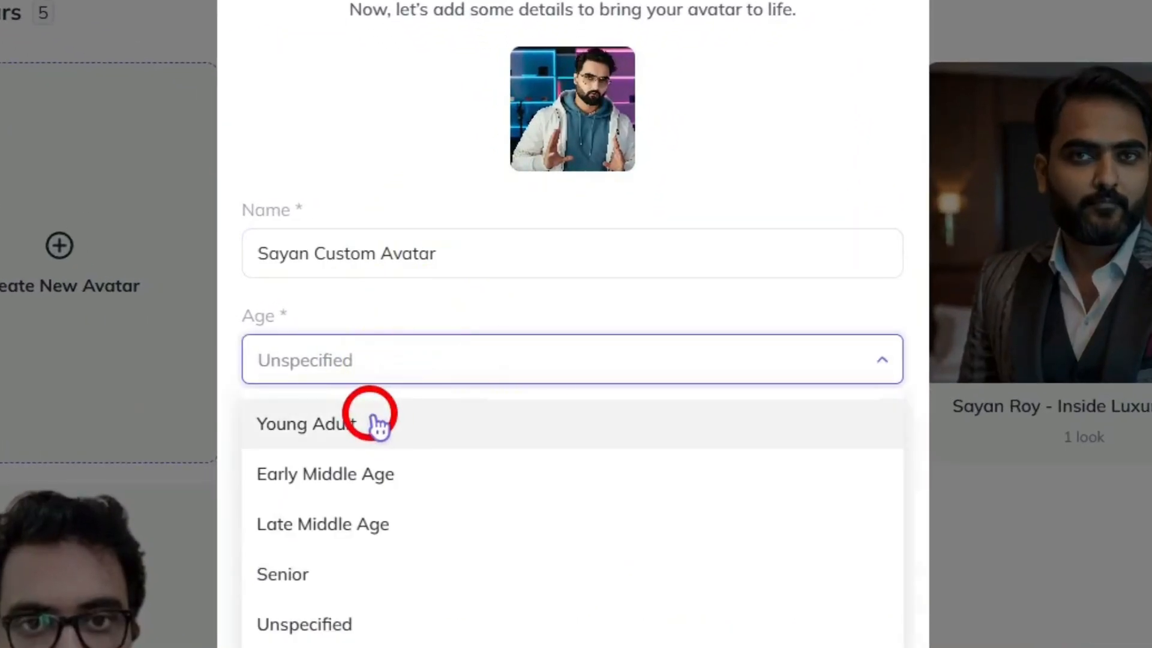
{"action": "left_click", "coordinate": [378, 425]}
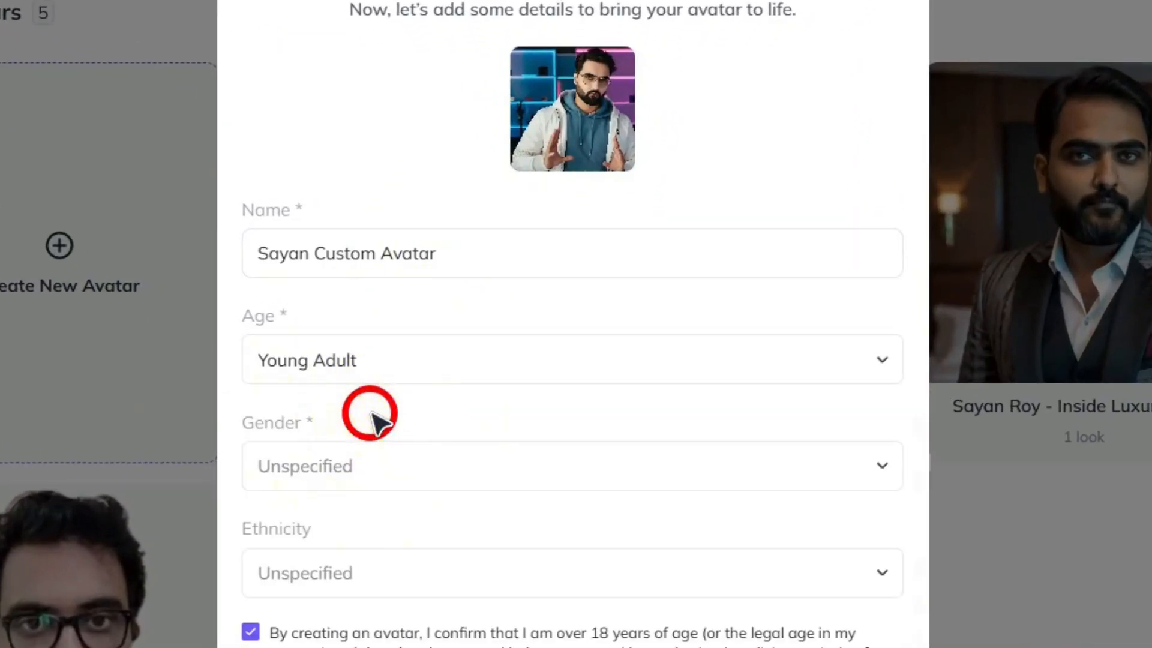
{"action": "left_click", "coordinate": [368, 480]}
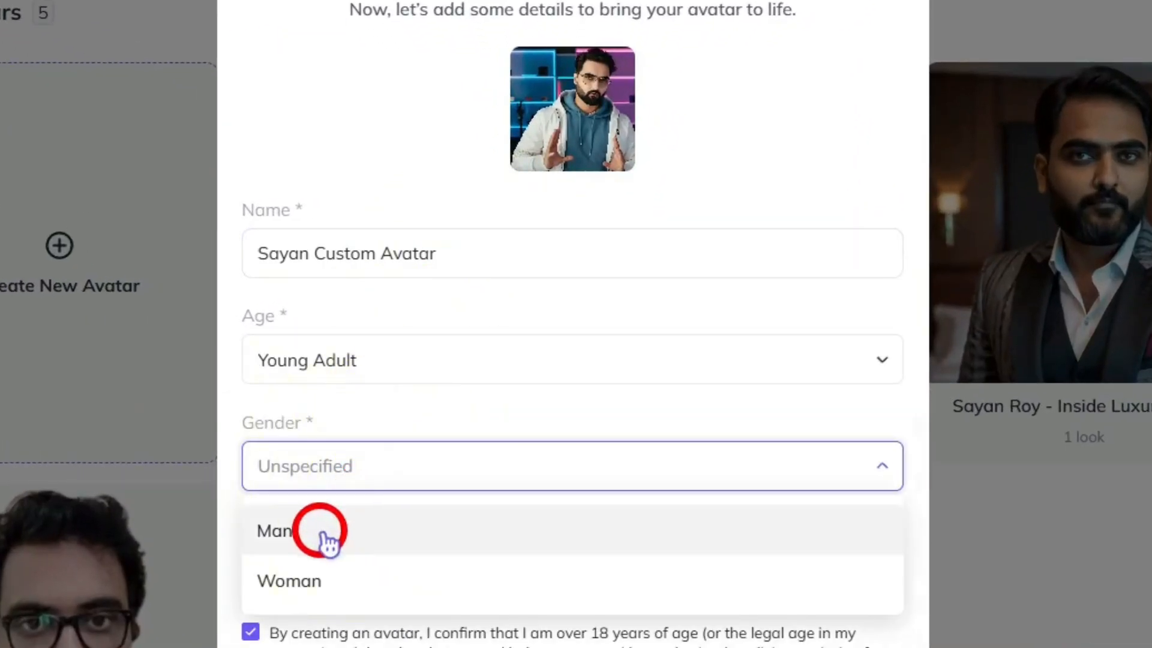
{"action": "left_click", "coordinate": [324, 534]}
{"action": "left_click", "coordinate": [384, 573]}
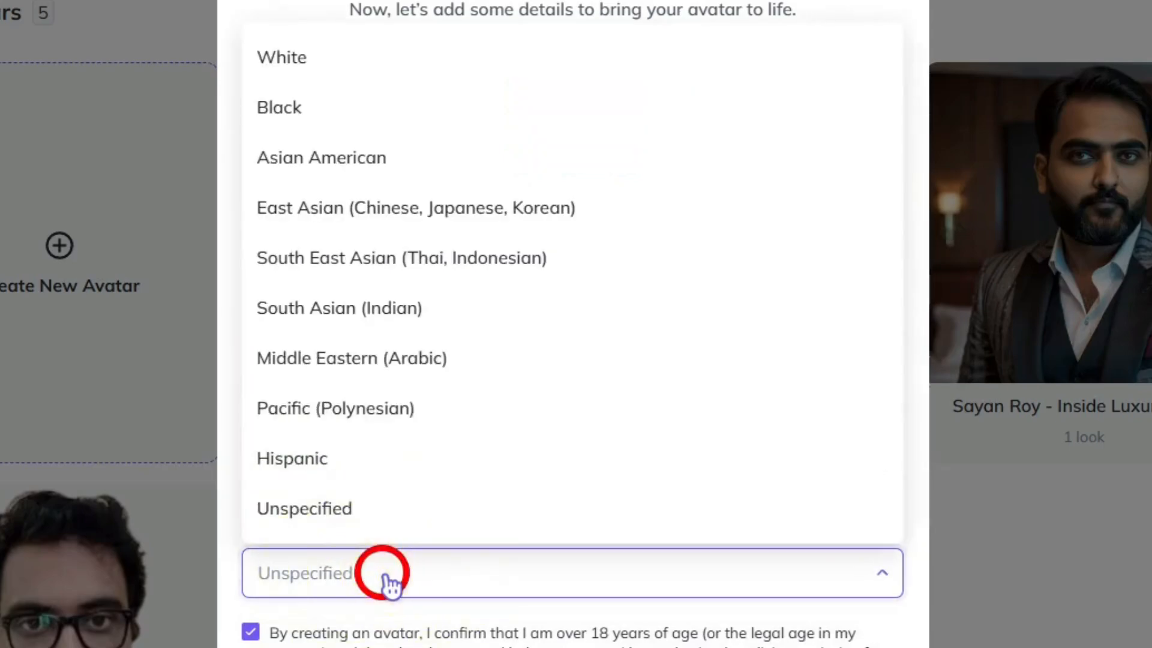
{"action": "left_click", "coordinate": [419, 309]}
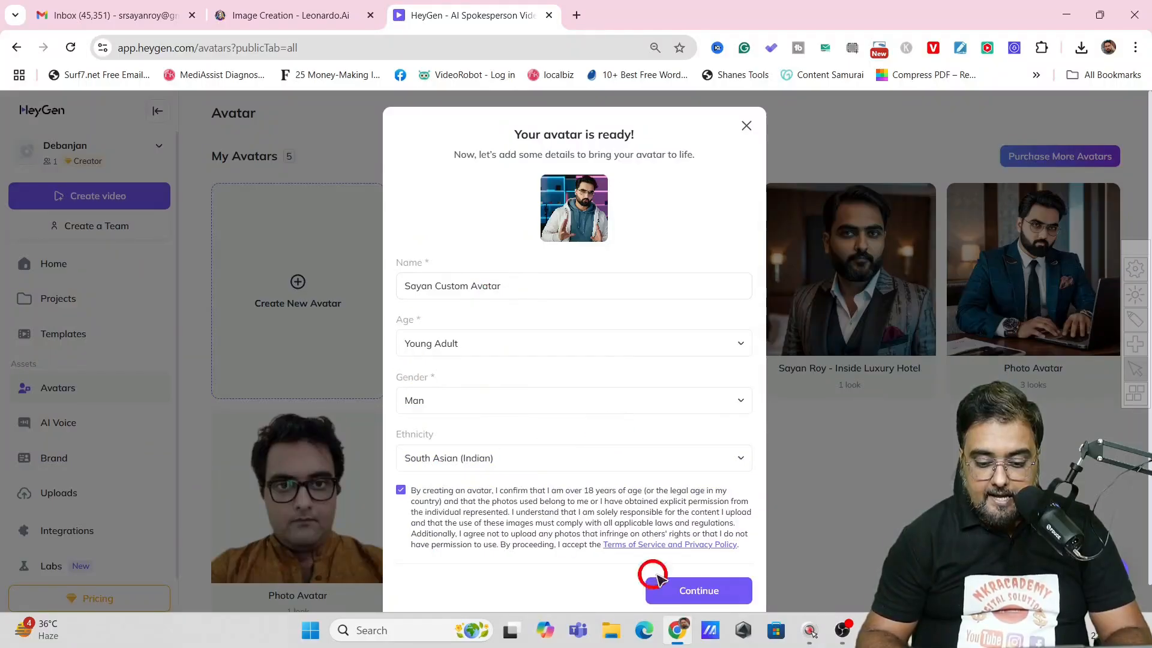
Step: Submit the avatar details and have a voice chosen automatically for the avatar
{"action": "left_click", "coordinate": [696, 591]}
{"action": "left_click", "coordinate": [694, 591]}
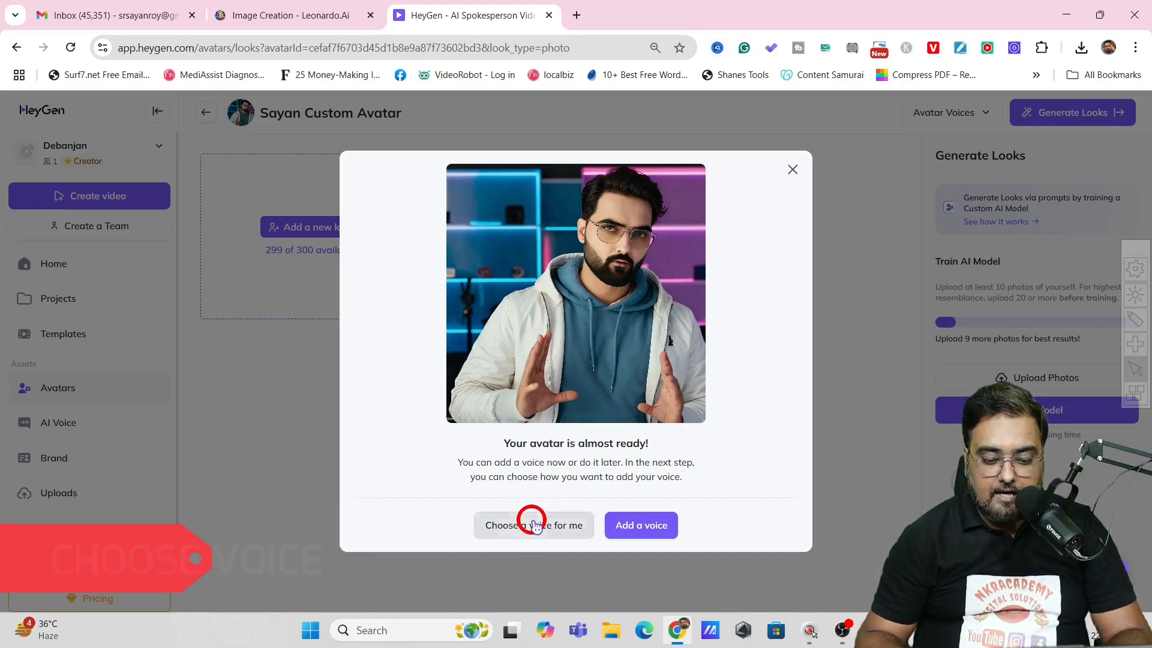
{"action": "left_click", "coordinate": [534, 524]}
{"action": "mouse_move", "coordinate": [589, 195]}
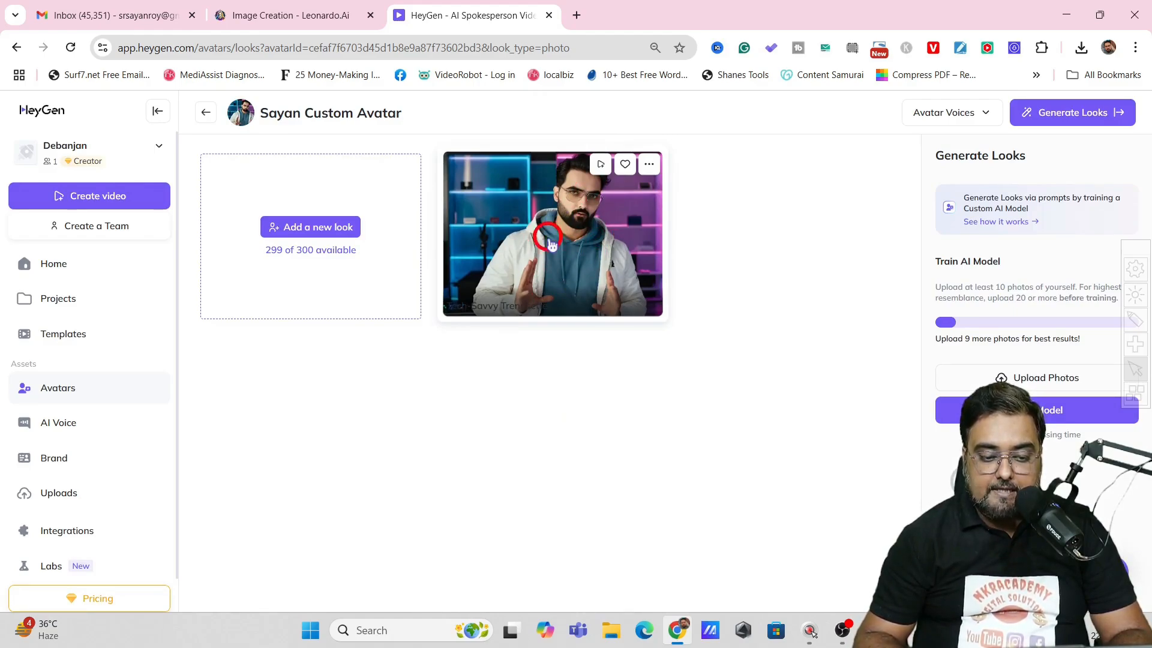
{"action": "left_click", "coordinate": [649, 164]}
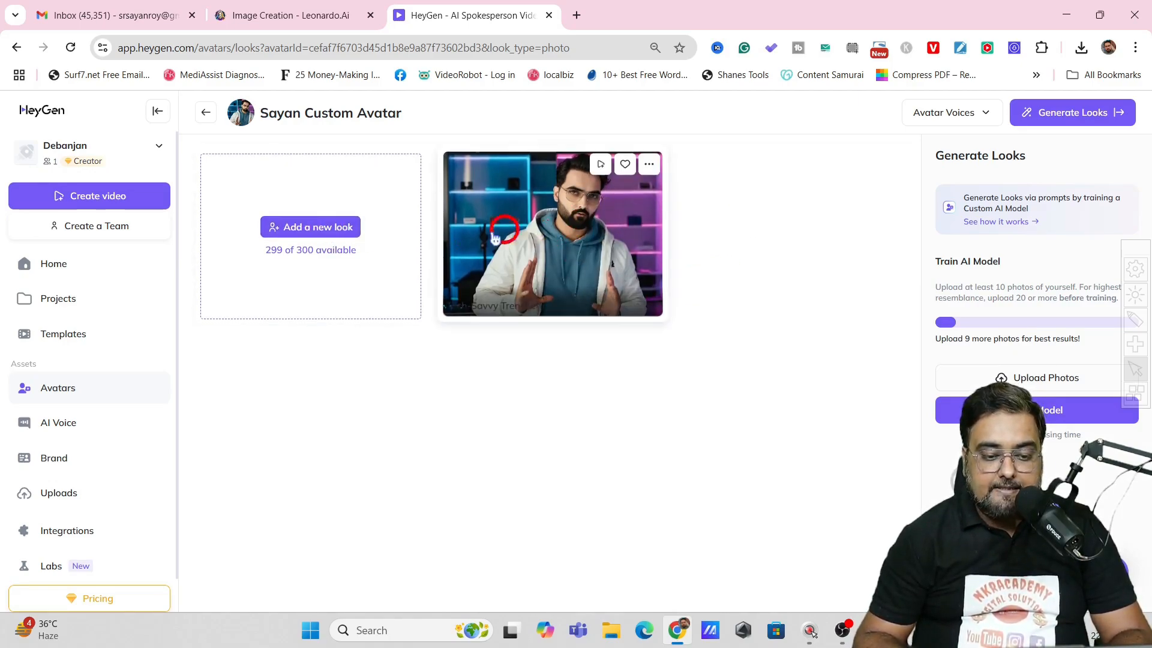
{"action": "left_click", "coordinate": [333, 226]}
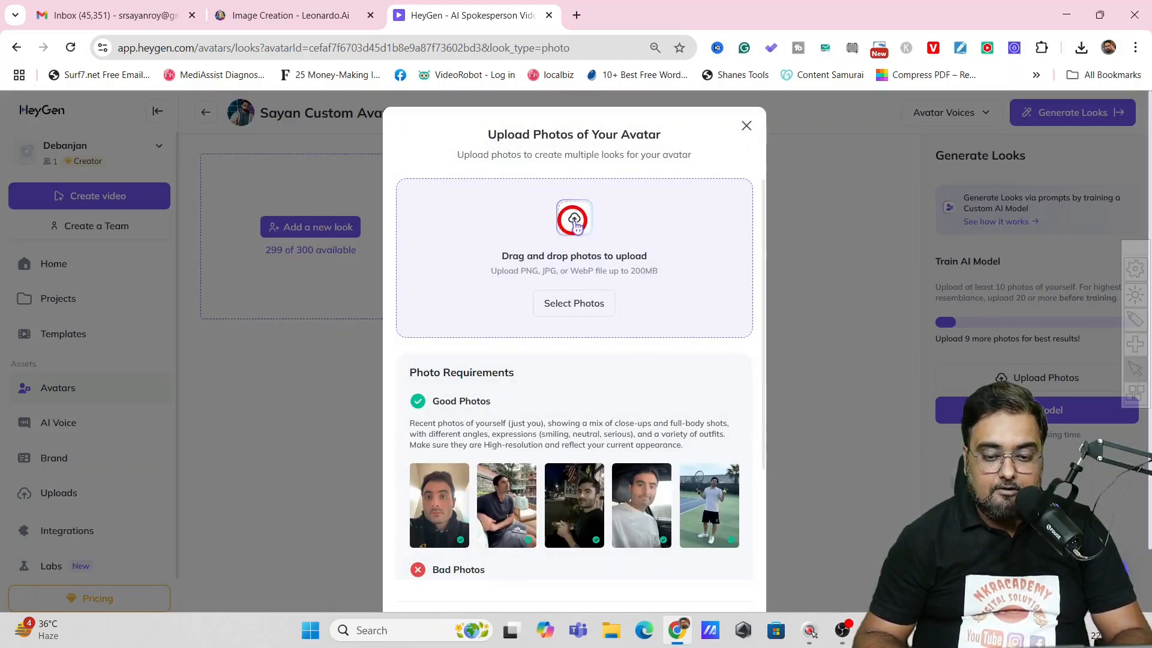
{"action": "left_click", "coordinate": [574, 220]}
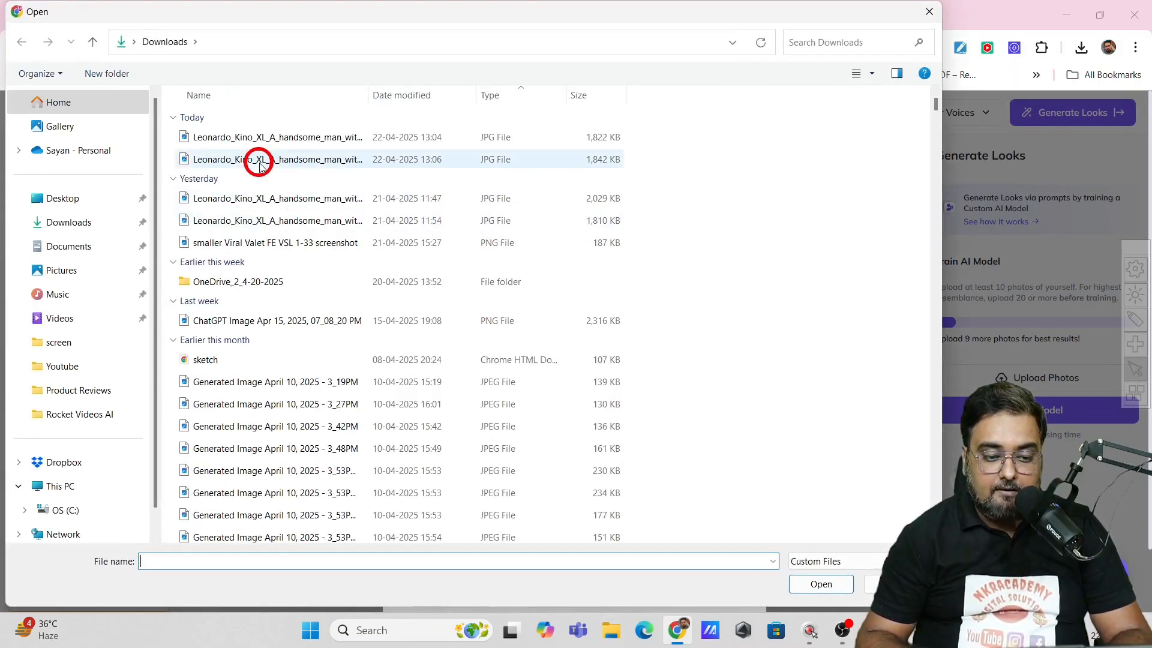
{"action": "left_click", "coordinate": [258, 160]}
{"action": "left_click", "coordinate": [837, 587]}
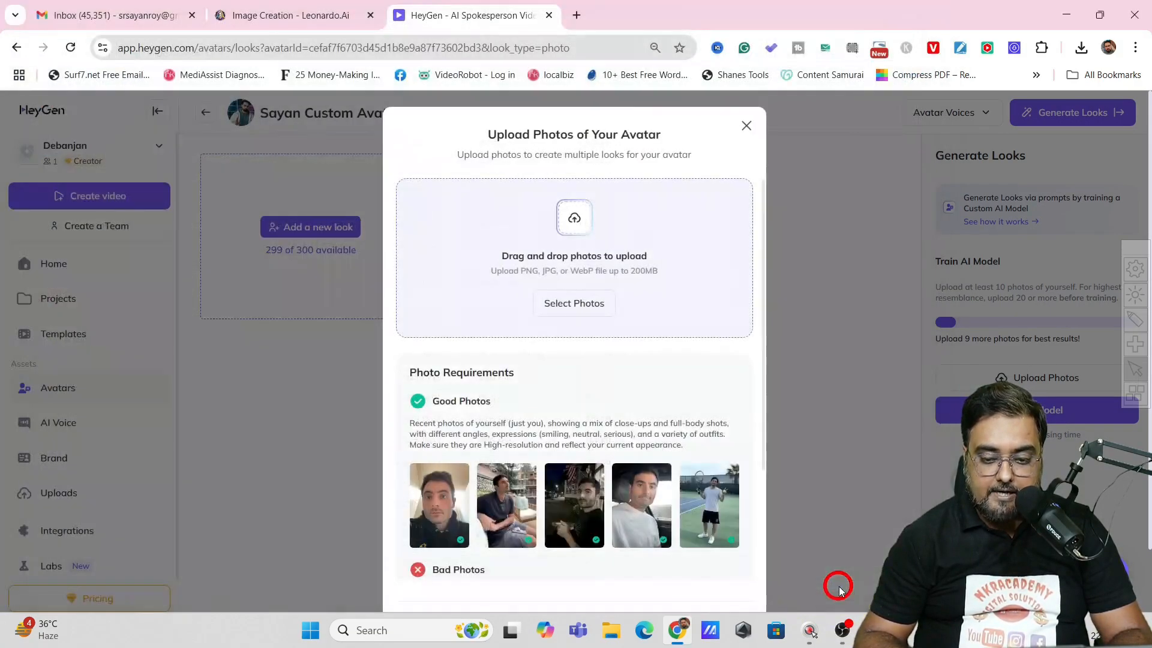
{"action": "left_click_drag", "start_coordinate": [761, 264], "coordinate": [766, 478]}
{"action": "left_click_drag", "start_coordinate": [1145, 177], "coordinate": [1140, 330]}
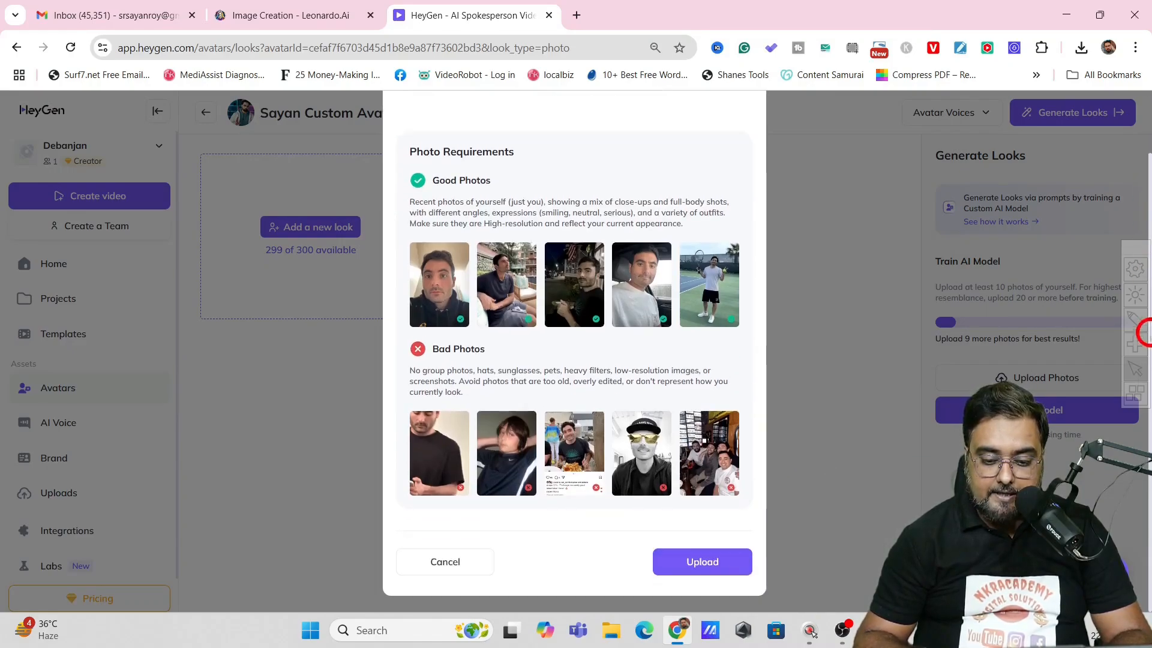
{"action": "left_click", "coordinate": [688, 553]}
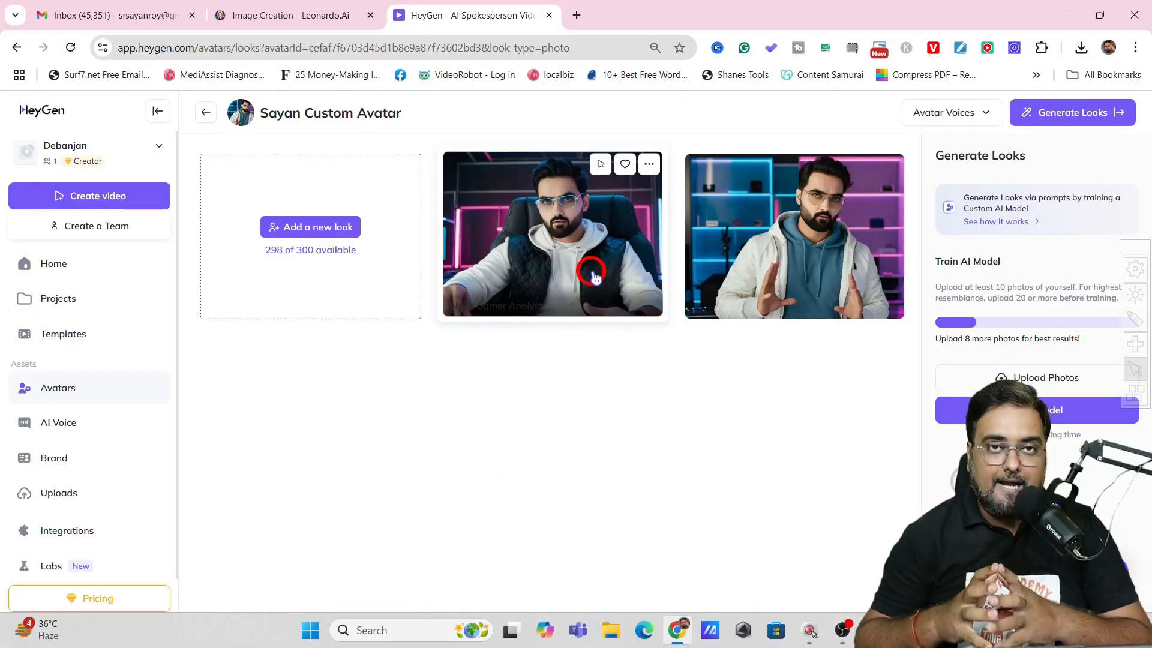
Step: Add Consistent motion to the gaming-chair look with the prompt "subtle hand gestures explaining something"
{"action": "left_click", "coordinate": [649, 164]}
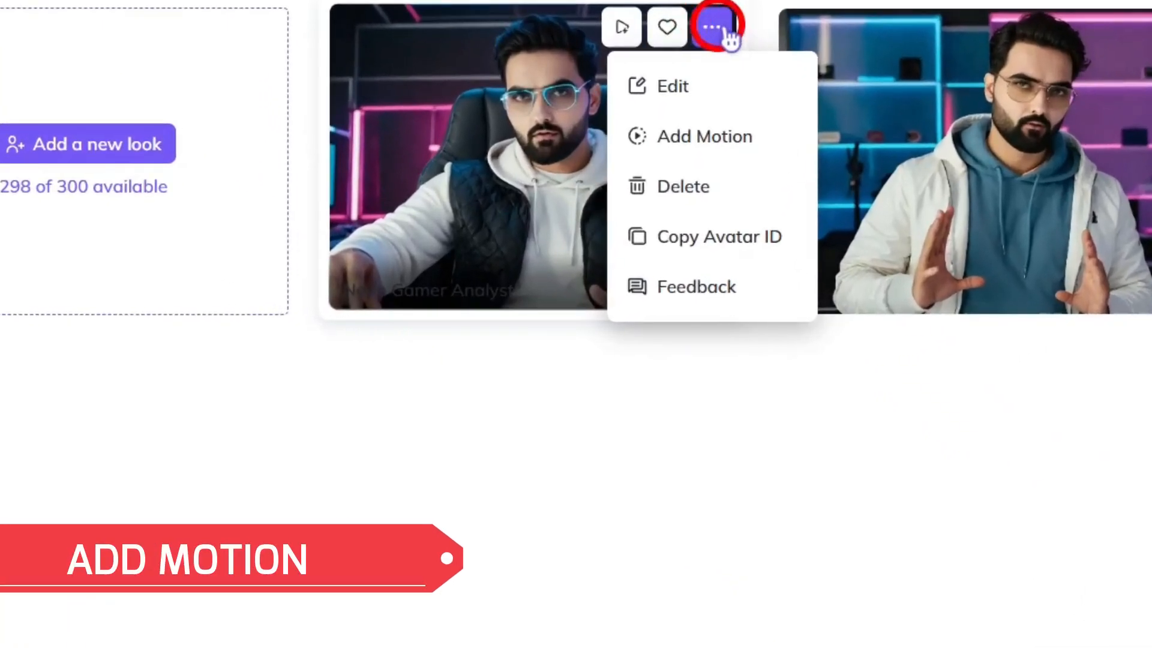
{"action": "left_click", "coordinate": [708, 141]}
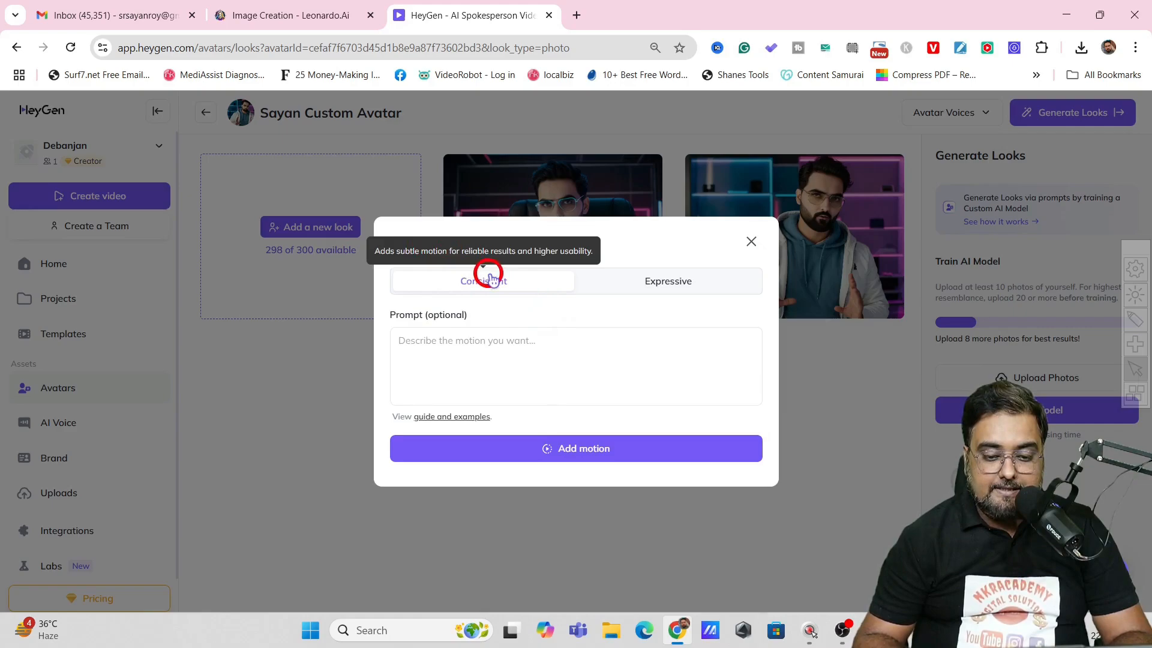
{"action": "left_click", "coordinate": [500, 345]}
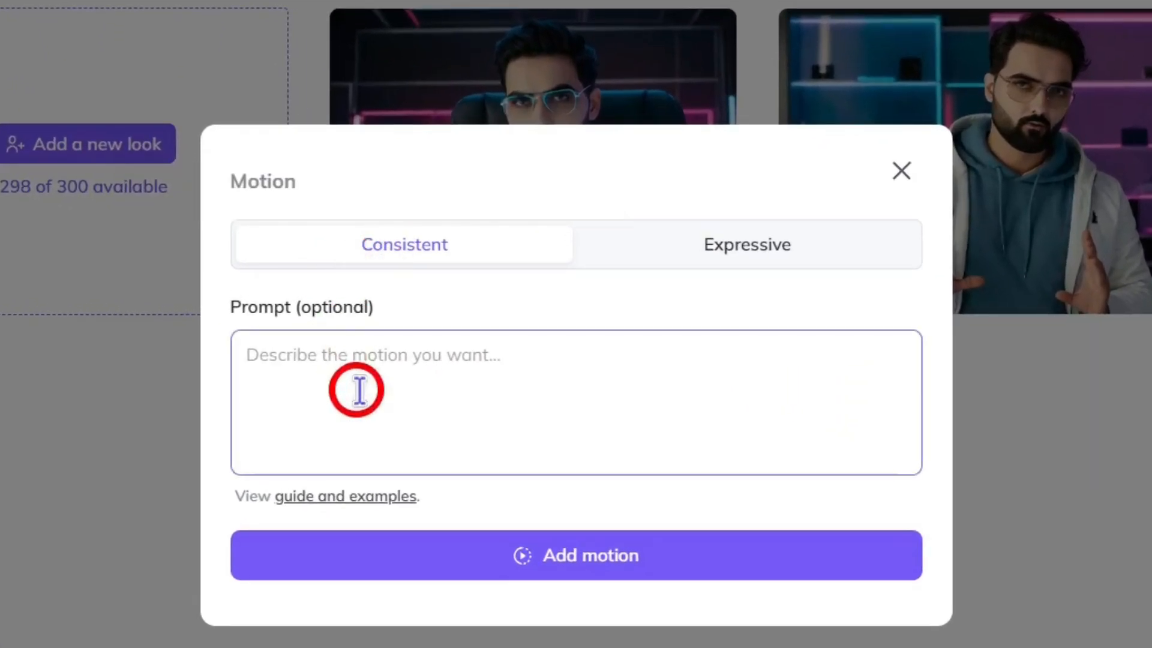
{"action": "left_click", "coordinate": [359, 372]}
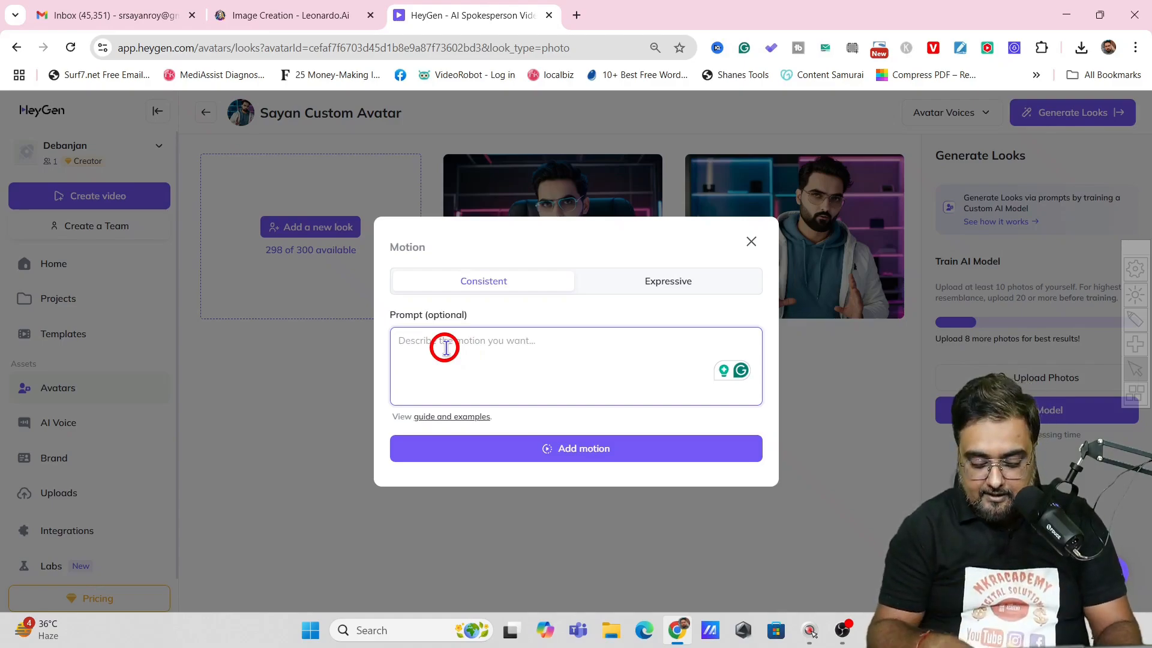
{"action": "type", "text": "subtle hand gestures explaining something"}
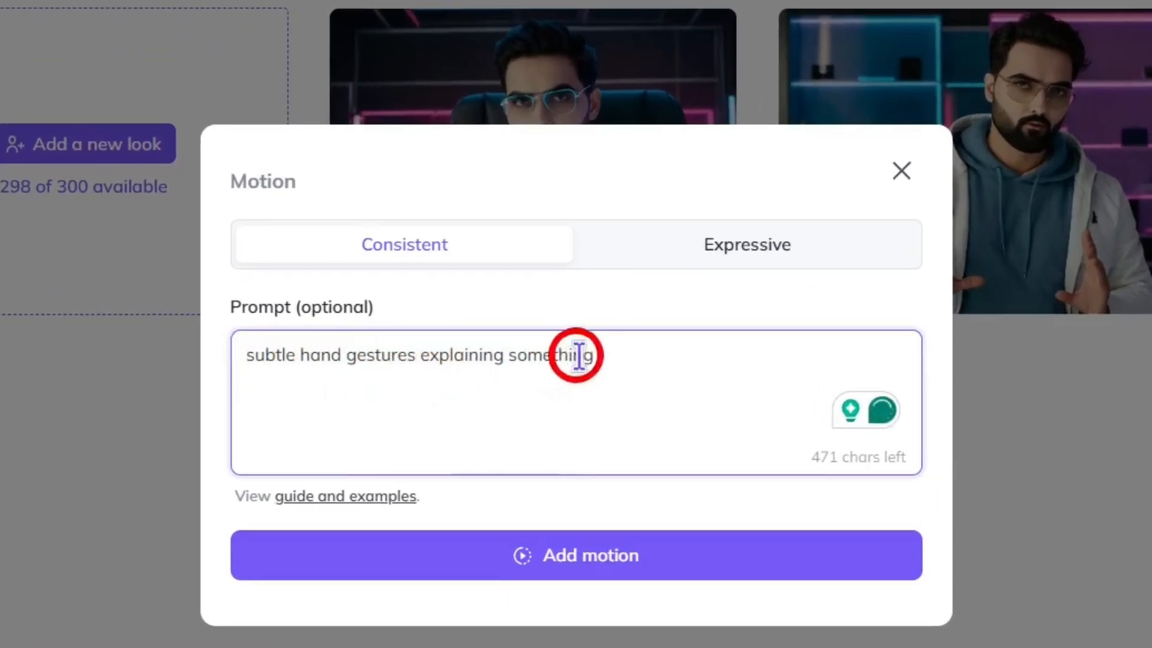
{"action": "left_click", "coordinate": [489, 566]}
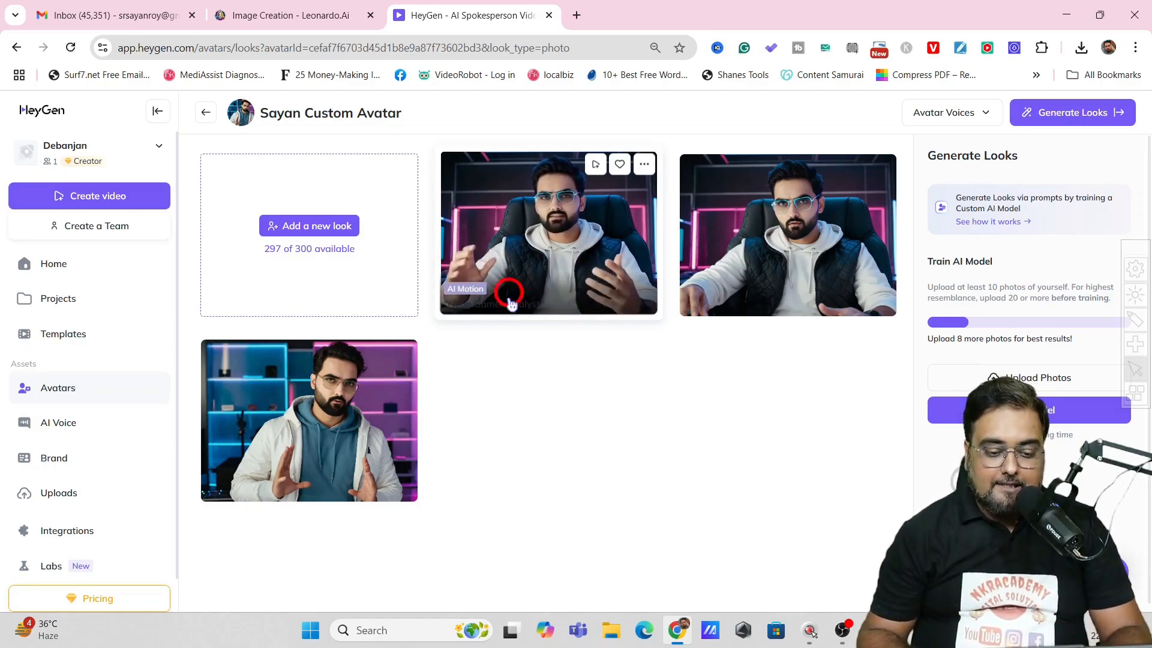
Step: Add Consistent motion to the standing look in the white jacket with the prompt "sublte slow walking and hand gesture"
{"action": "mouse_move", "coordinate": [344, 418]}
{"action": "left_click", "coordinate": [405, 349]}
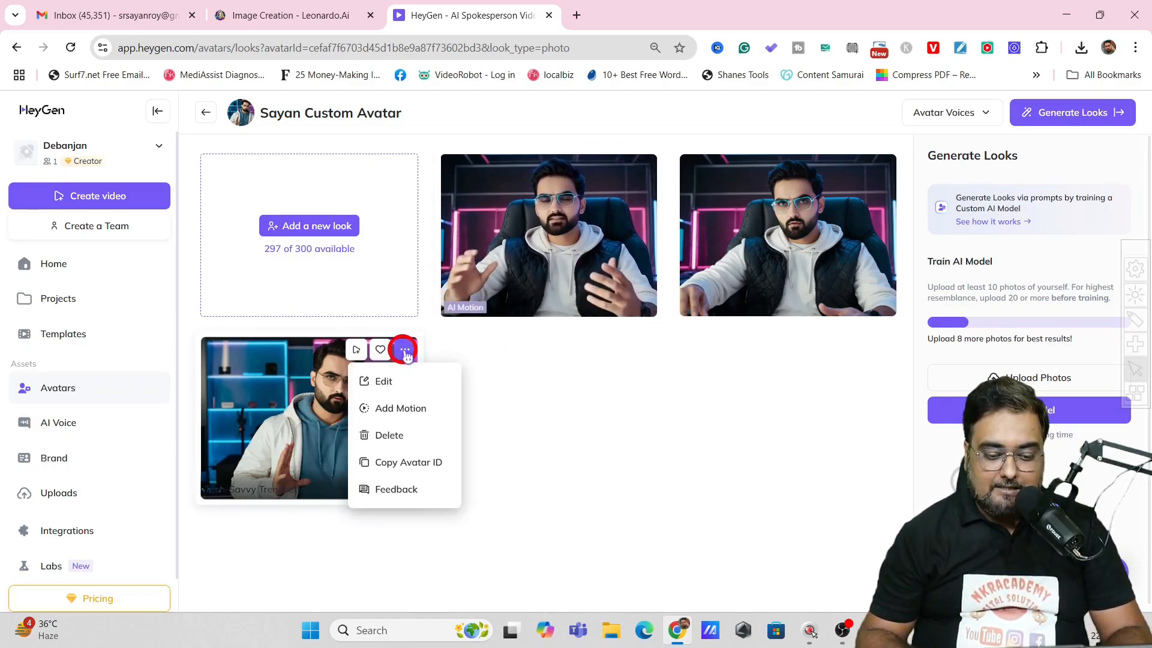
{"action": "left_click", "coordinate": [399, 404]}
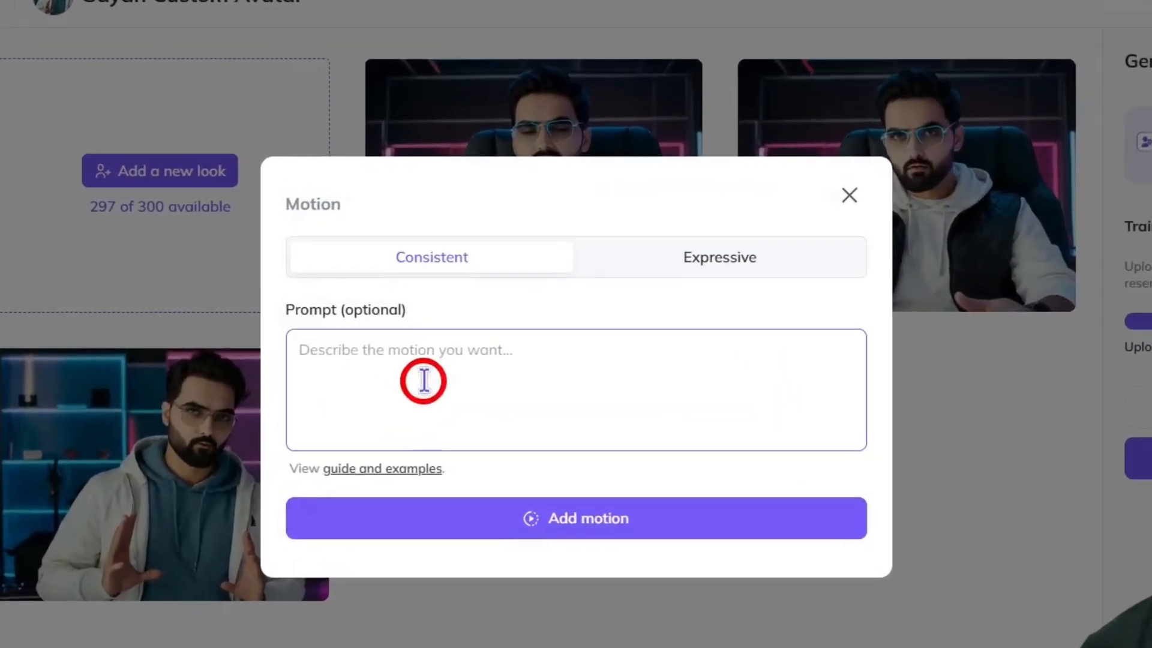
{"action": "left_click", "coordinate": [466, 350]}
{"action": "type", "text": "sublte slow walking and hand gesture"}
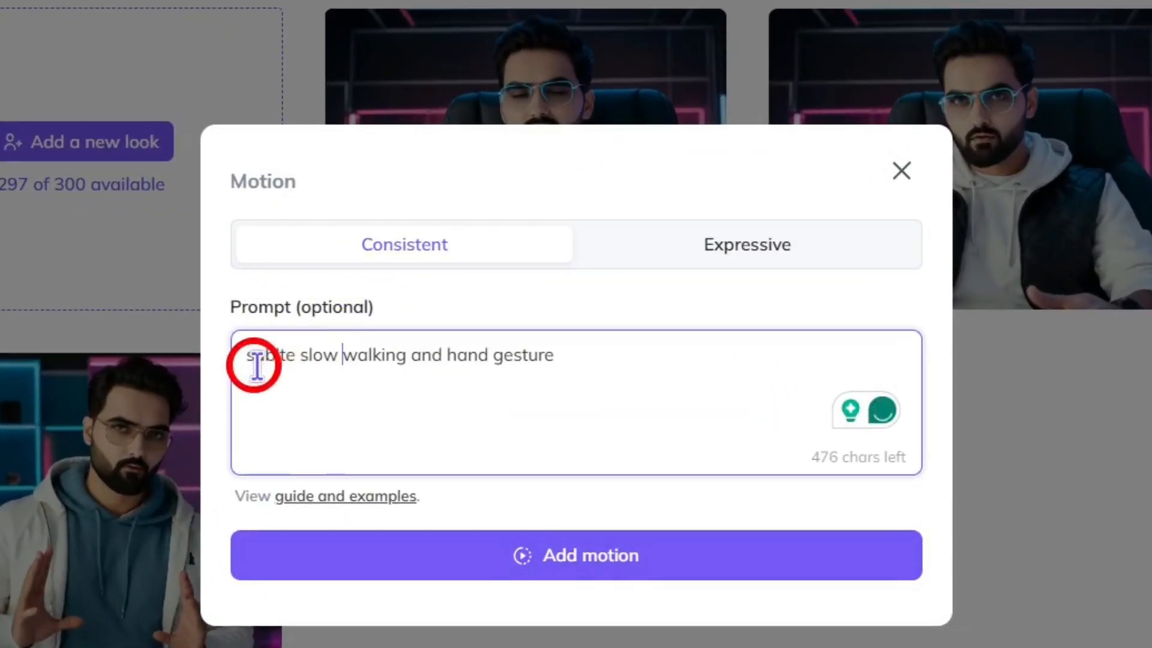
{"action": "left_click", "coordinate": [555, 561]}
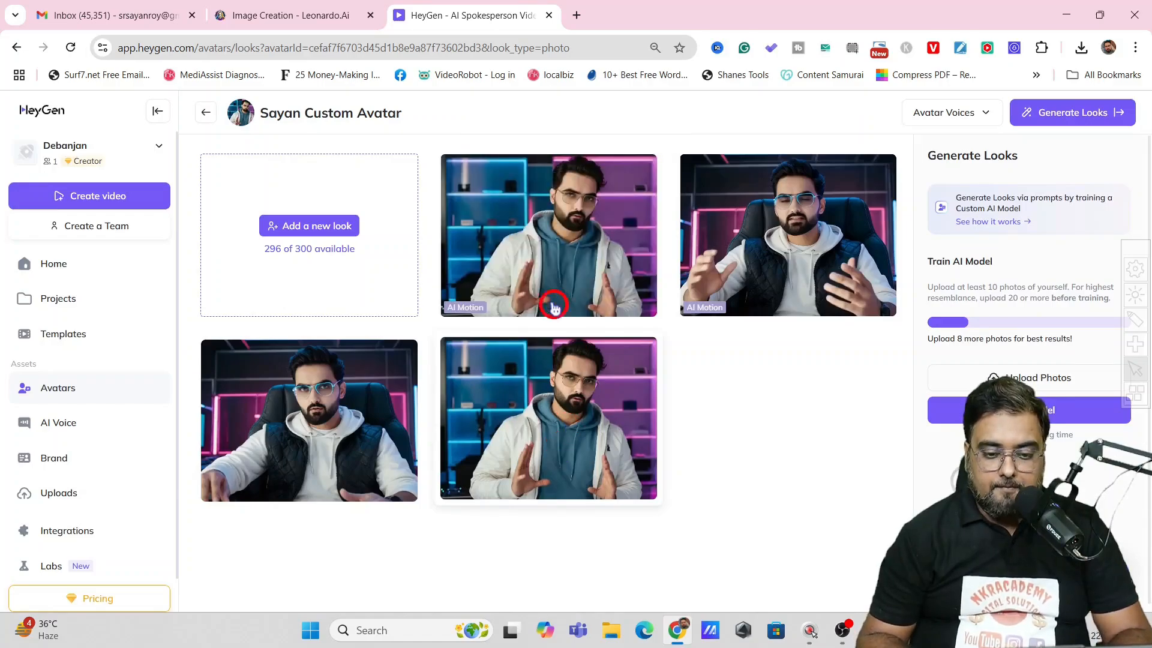
Step: Create a landscape avatar video from scratch and place the custom avatar's gaming-chair AI Motion look in the scene
{"action": "mouse_move", "coordinate": [534, 213]}
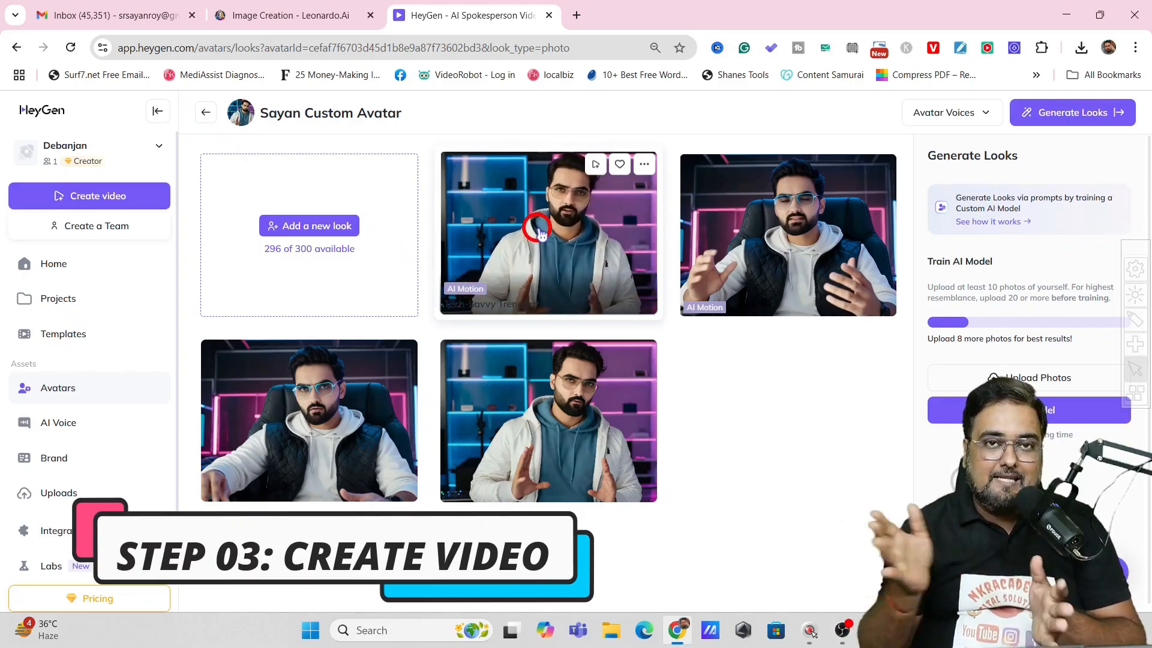
{"action": "left_click", "coordinate": [84, 199]}
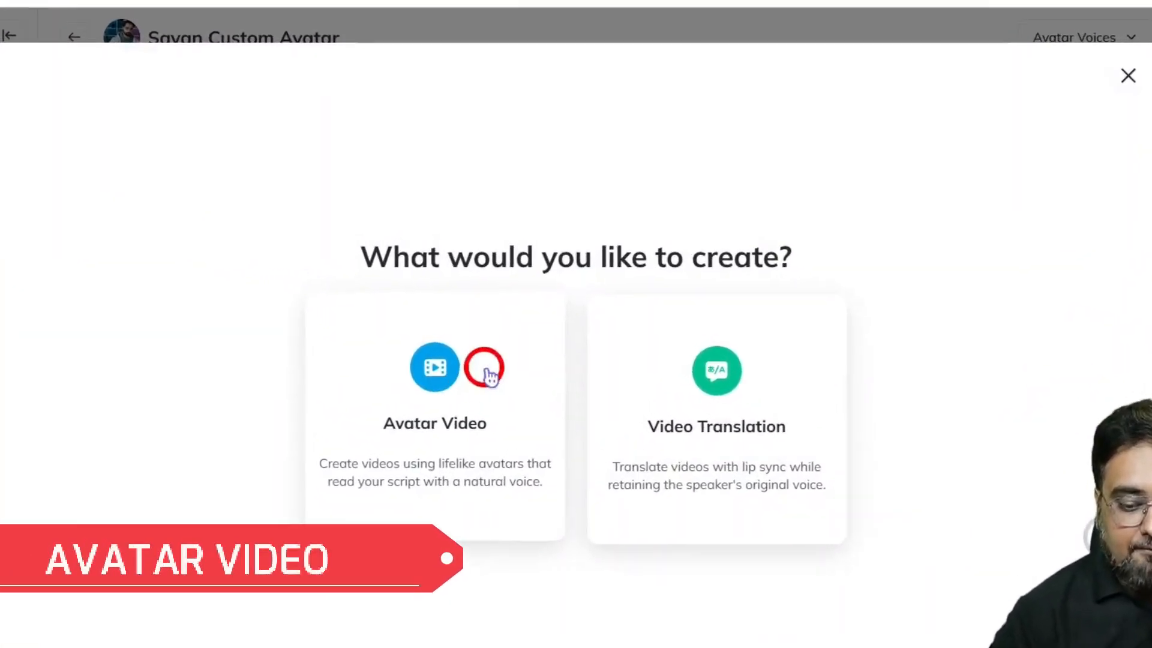
{"action": "left_click", "coordinate": [367, 416]}
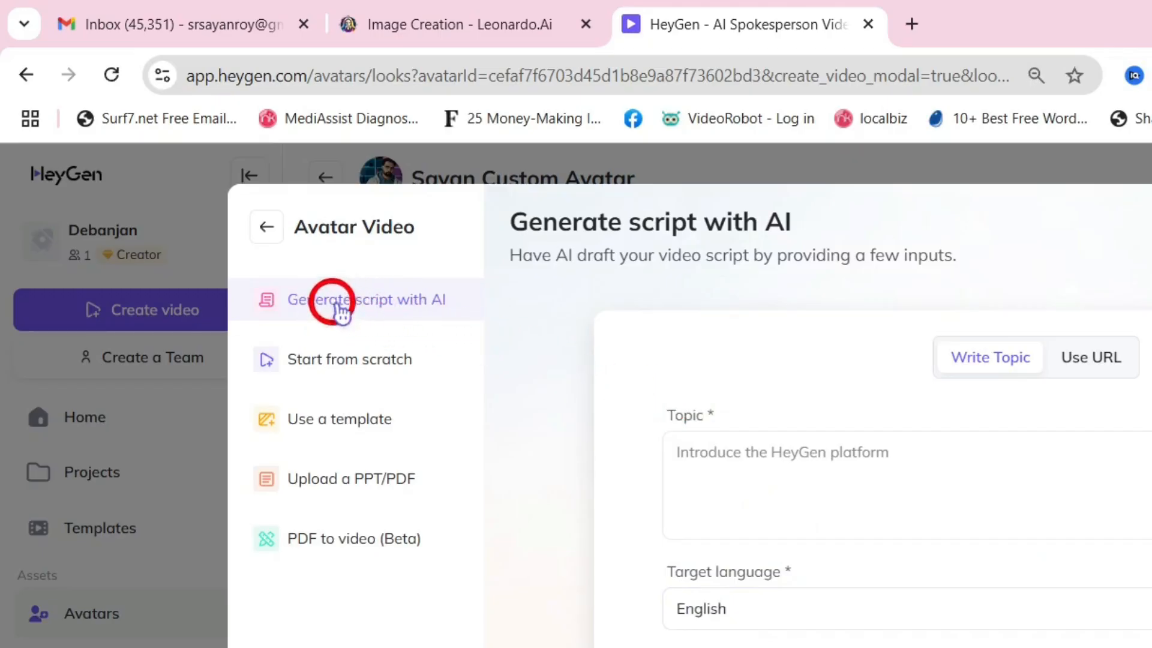
{"action": "left_click", "coordinate": [348, 367]}
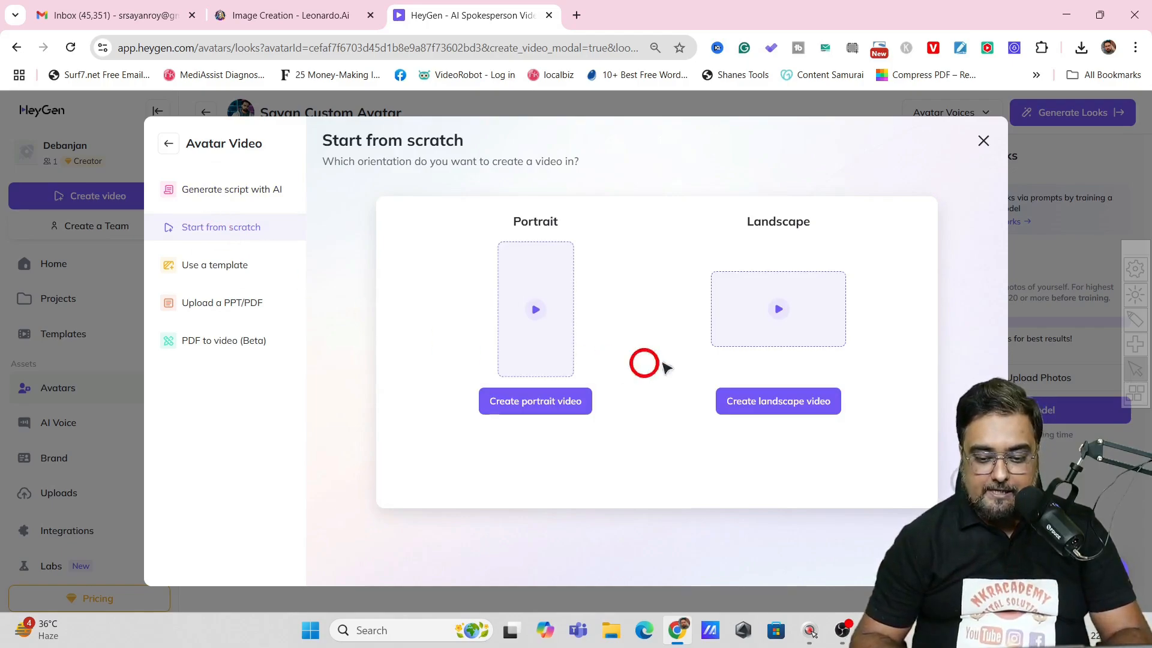
{"action": "left_click", "coordinate": [745, 304]}
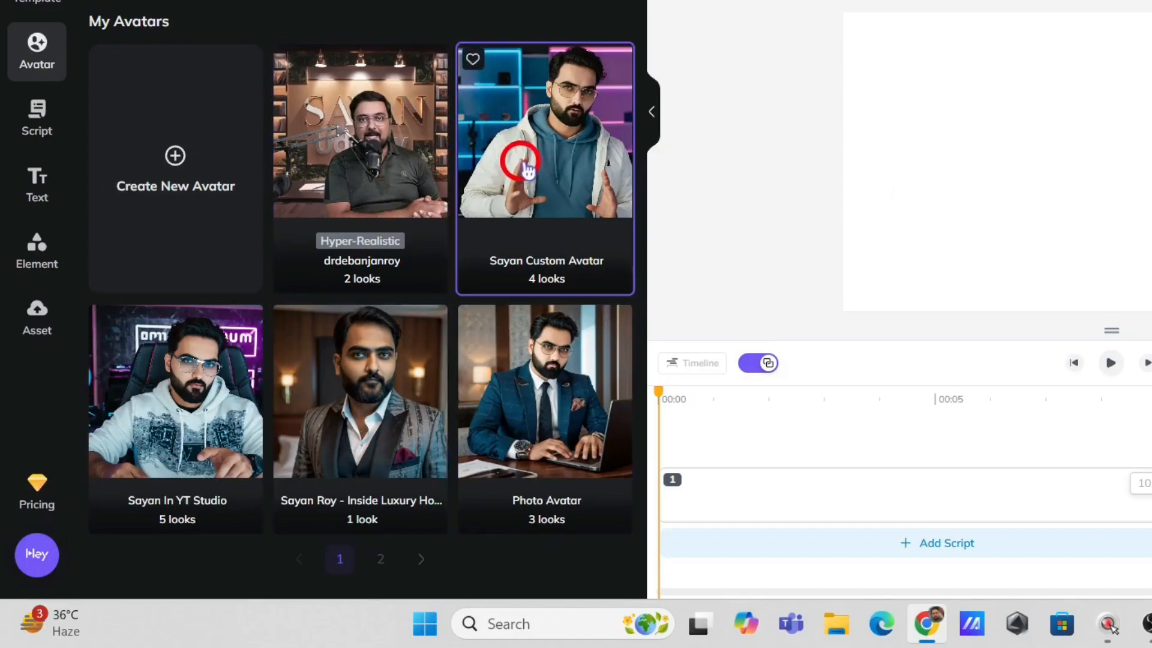
{"action": "left_click", "coordinate": [556, 157]}
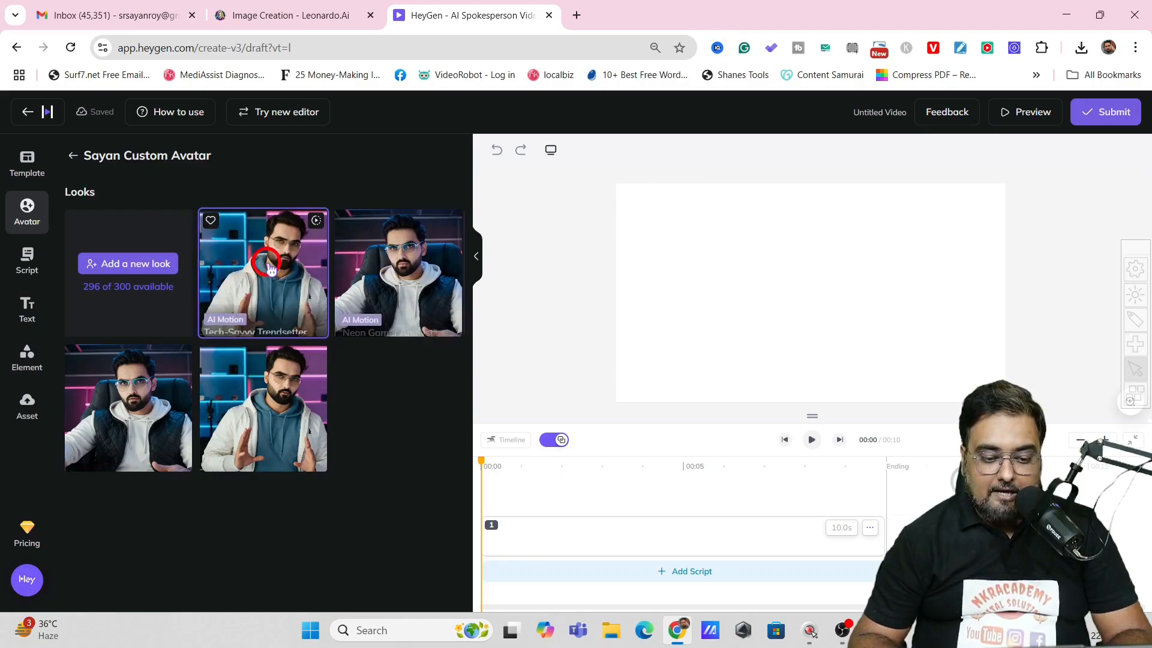
{"action": "left_click", "coordinate": [397, 277]}
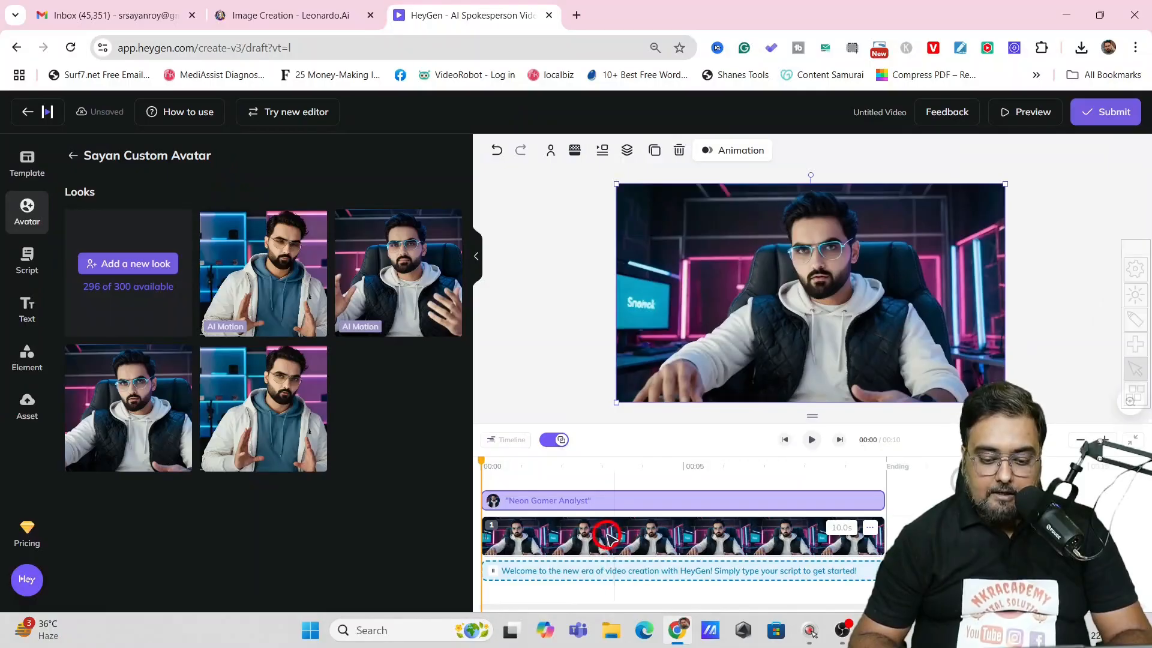
Step: Replace the script with "This is going to be a step by step all in one tutorial about AI Avatar. You can just follow 3 simple steps to create your avatar after watching this."
{"action": "left_click", "coordinate": [574, 573]}
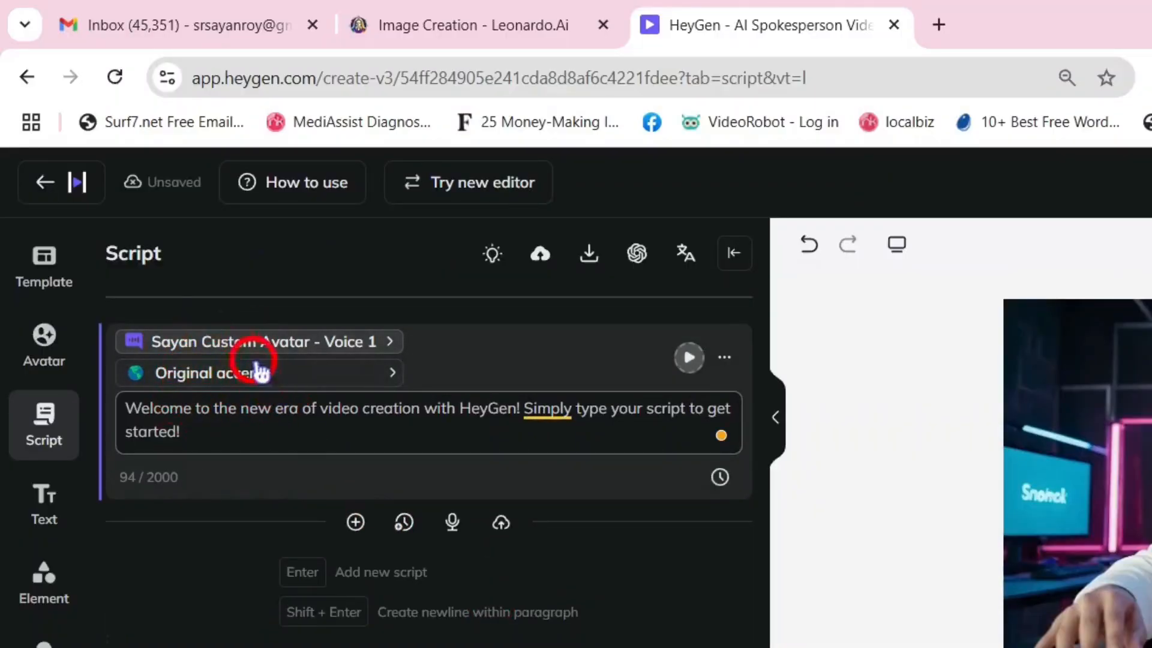
{"action": "left_click_drag", "start_coordinate": [192, 432], "coordinate": [111, 420]}
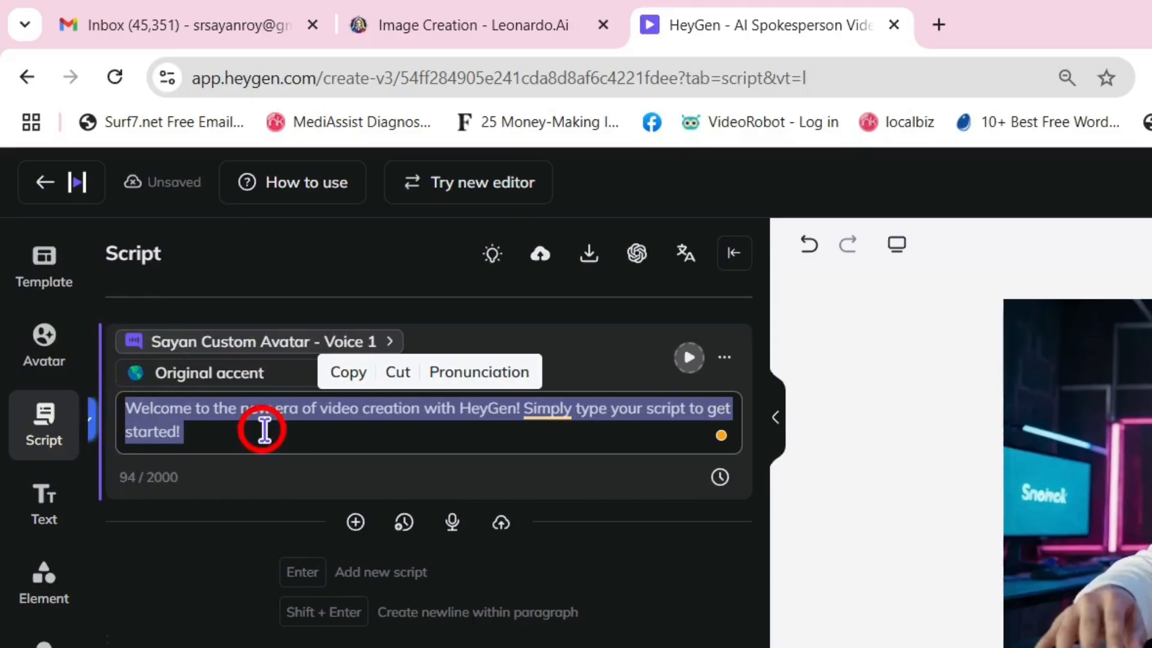
{"action": "type", "text": "This is going to be a step by step all in one tutorial about AI Avatar. You can just follow 3 simple steps to create your avatar after watching this."}
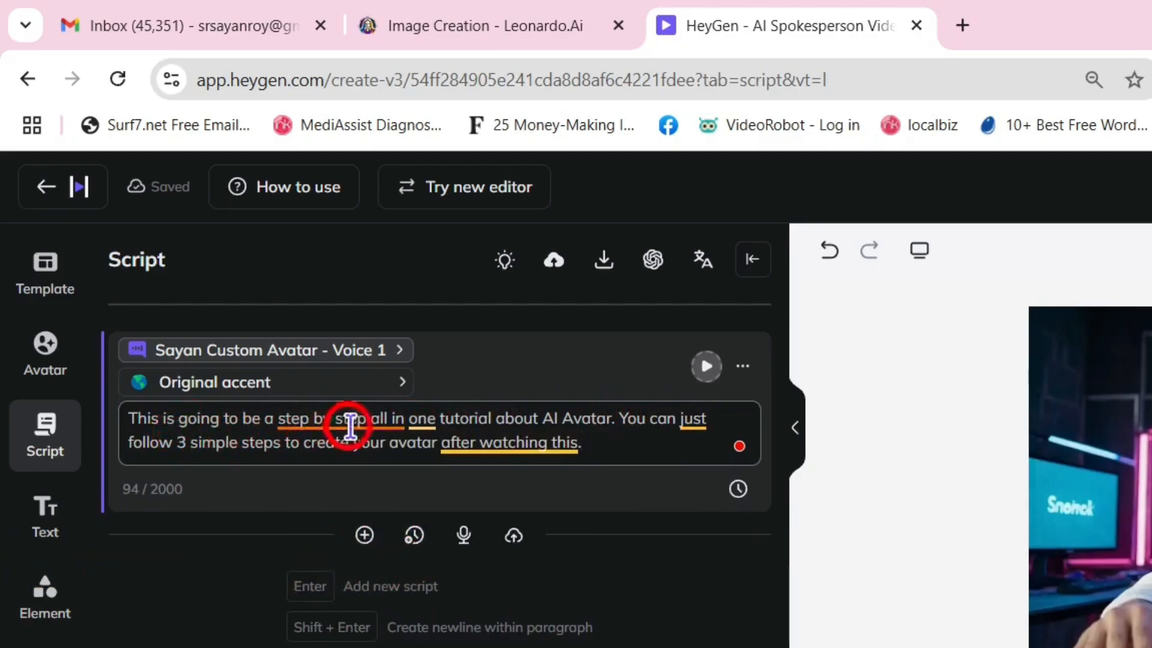
{"action": "mouse_move", "coordinate": [354, 420]}
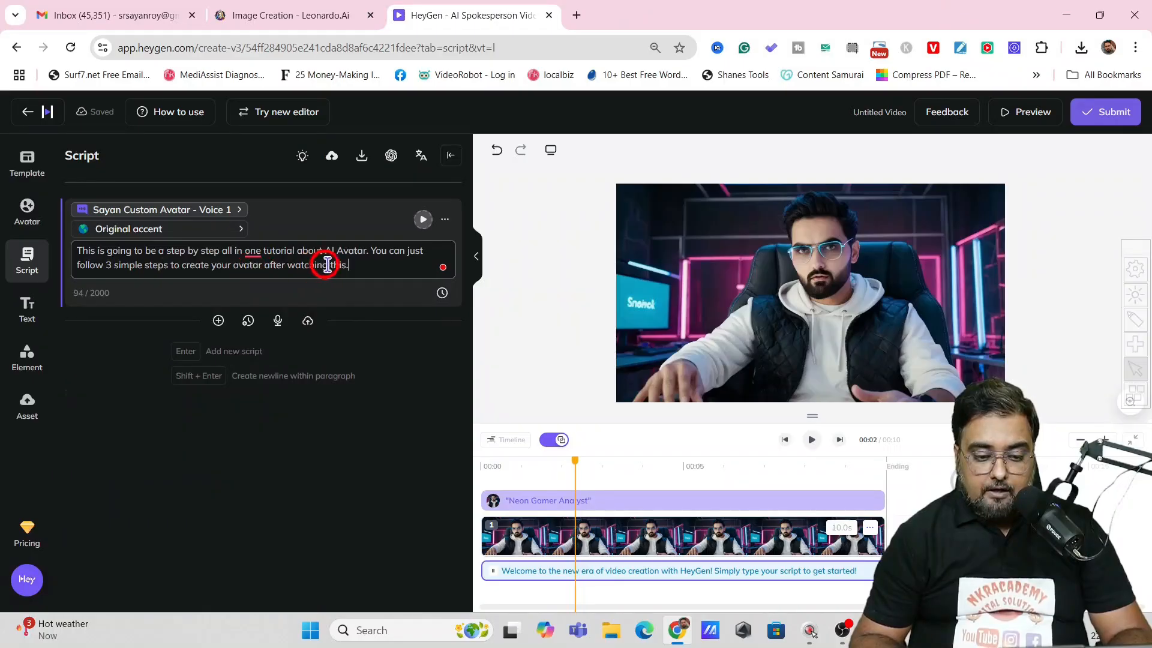
Step: Keep the custom avatar's own voice for the script and set its accent to English (India)
{"action": "left_click", "coordinate": [159, 212]}
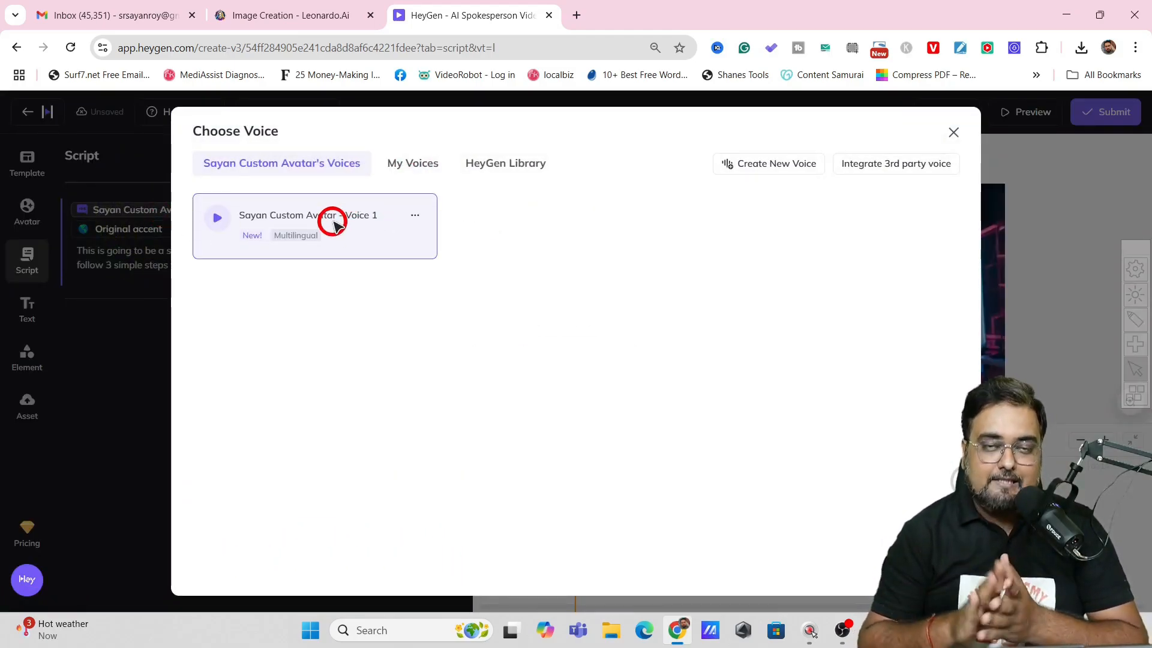
{"action": "left_click", "coordinate": [472, 168]}
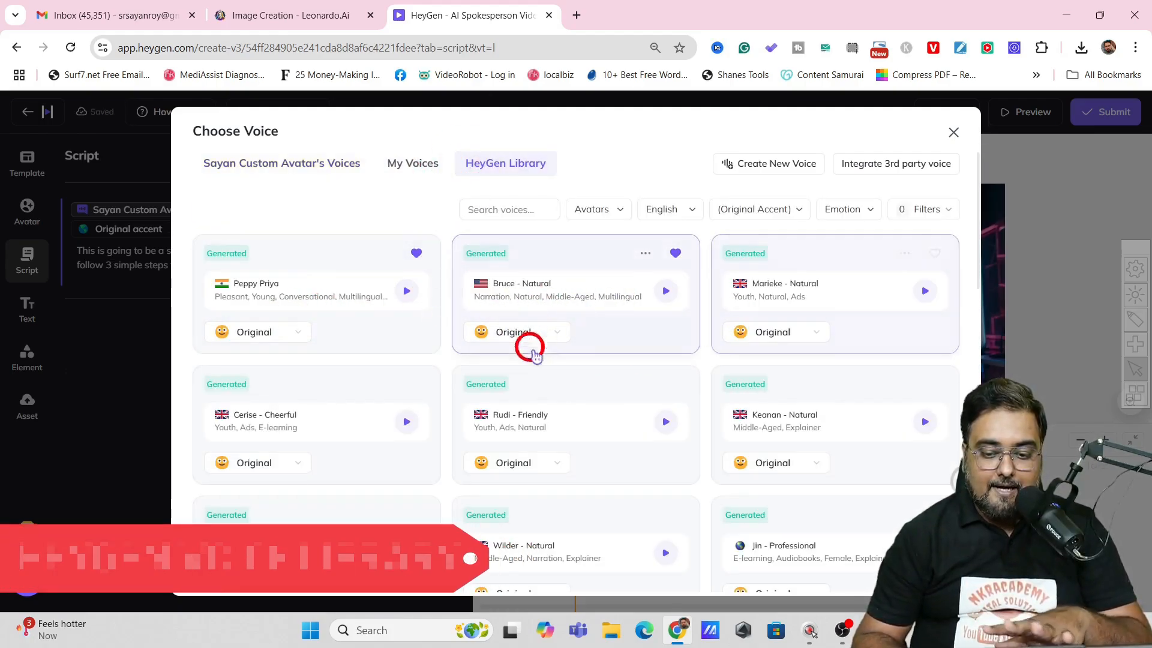
{"action": "left_click", "coordinate": [292, 167]}
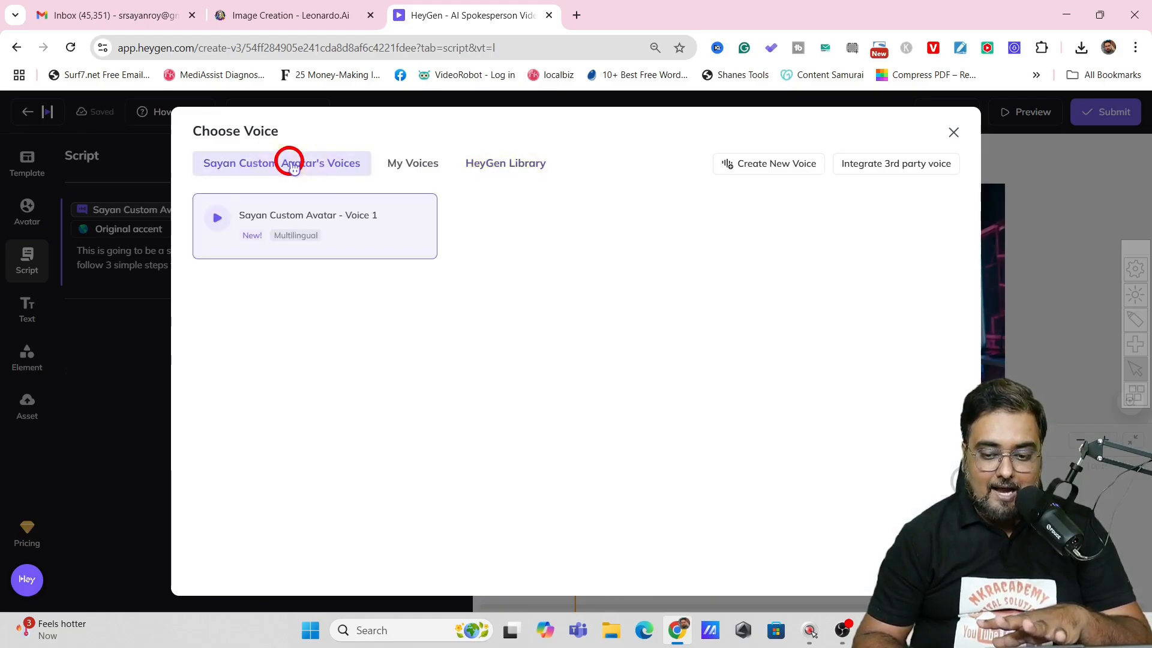
{"action": "left_click", "coordinate": [334, 235]}
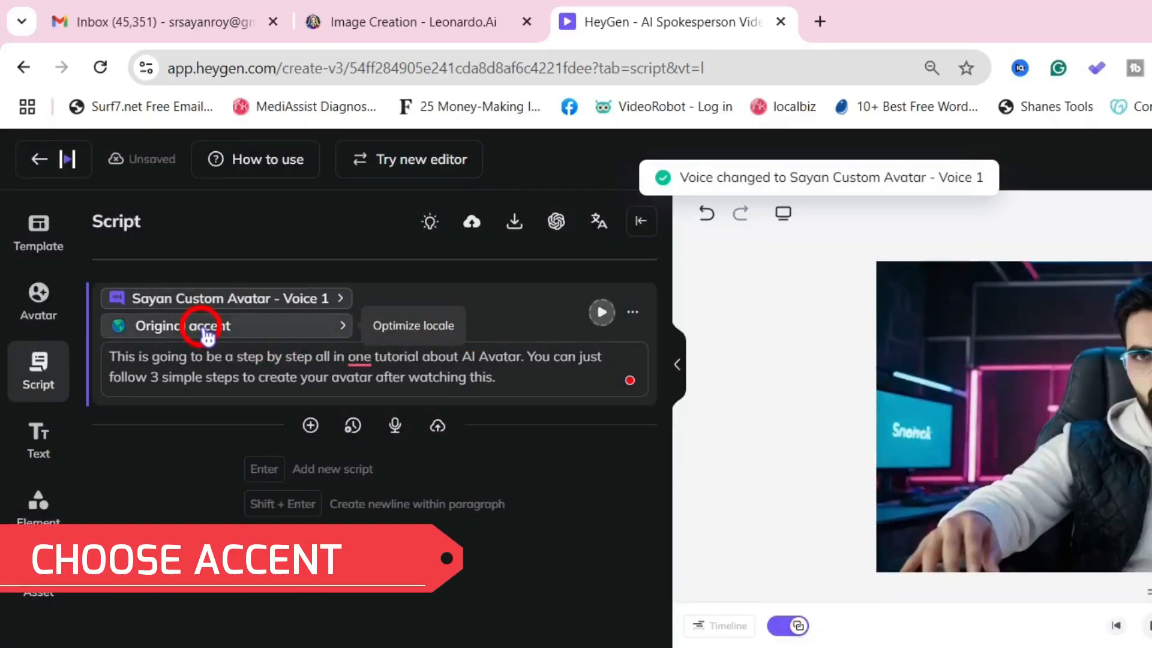
{"action": "left_click", "coordinate": [207, 336]}
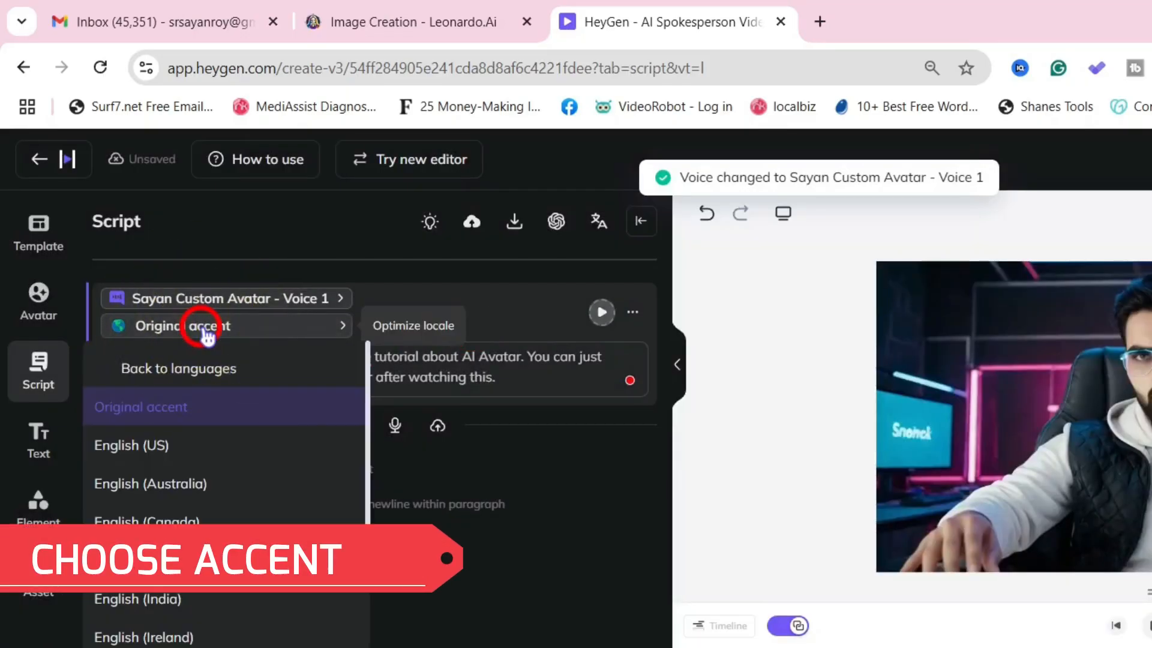
{"action": "left_click", "coordinate": [170, 600]}
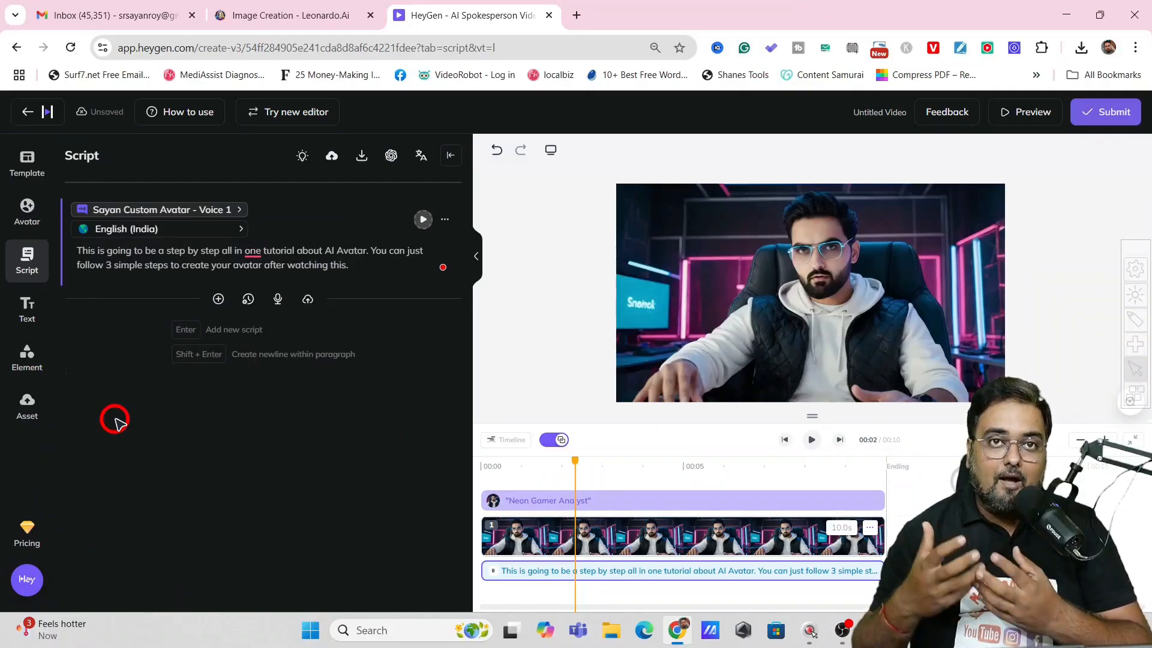
Step: Generate and listen to the first script's audio, then return the playhead to the start of the timeline
{"action": "left_click", "coordinate": [423, 220]}
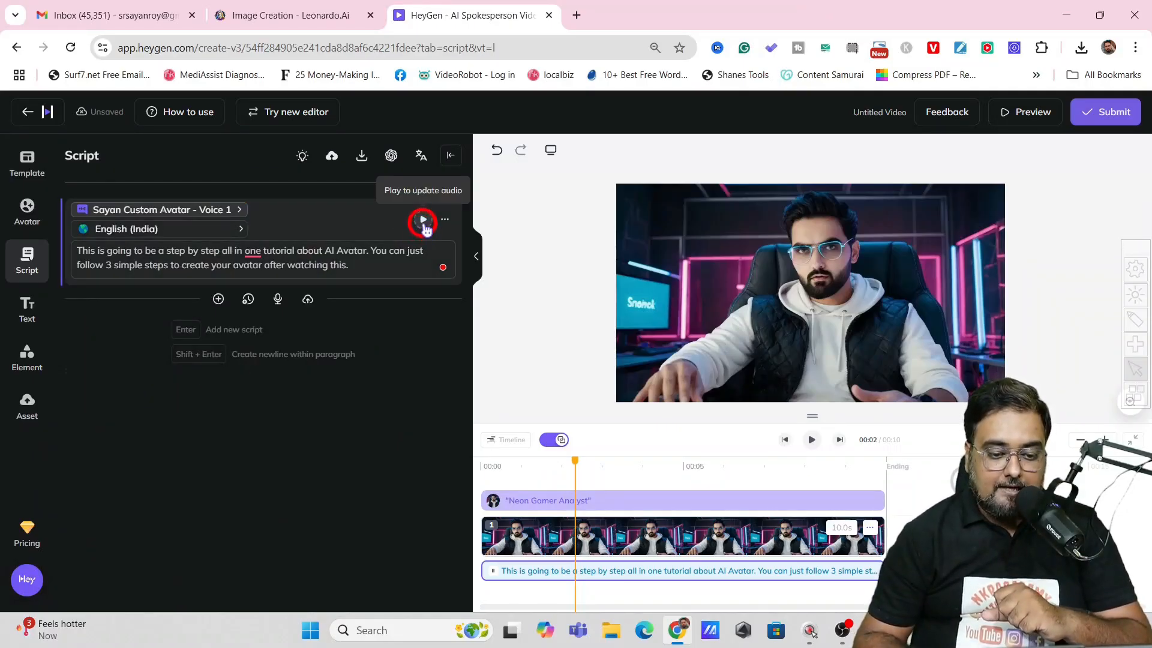
{"action": "left_click", "coordinate": [424, 220]}
{"action": "left_click", "coordinate": [571, 547]}
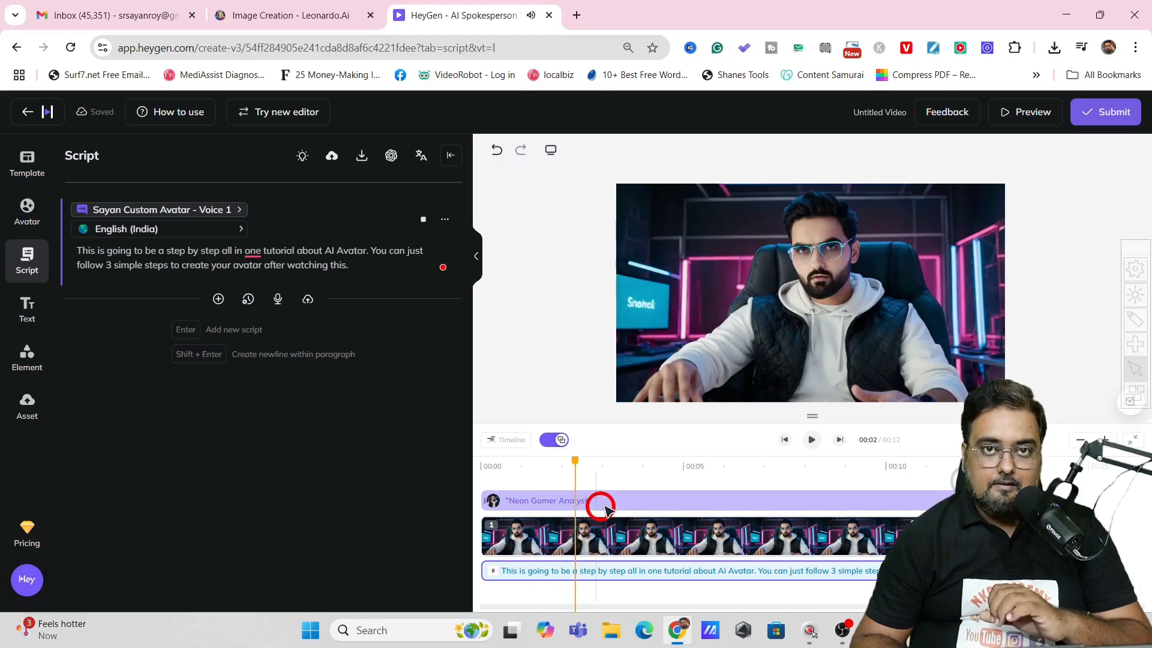
{"action": "left_click", "coordinate": [504, 467]}
{"action": "left_click", "coordinate": [425, 220]}
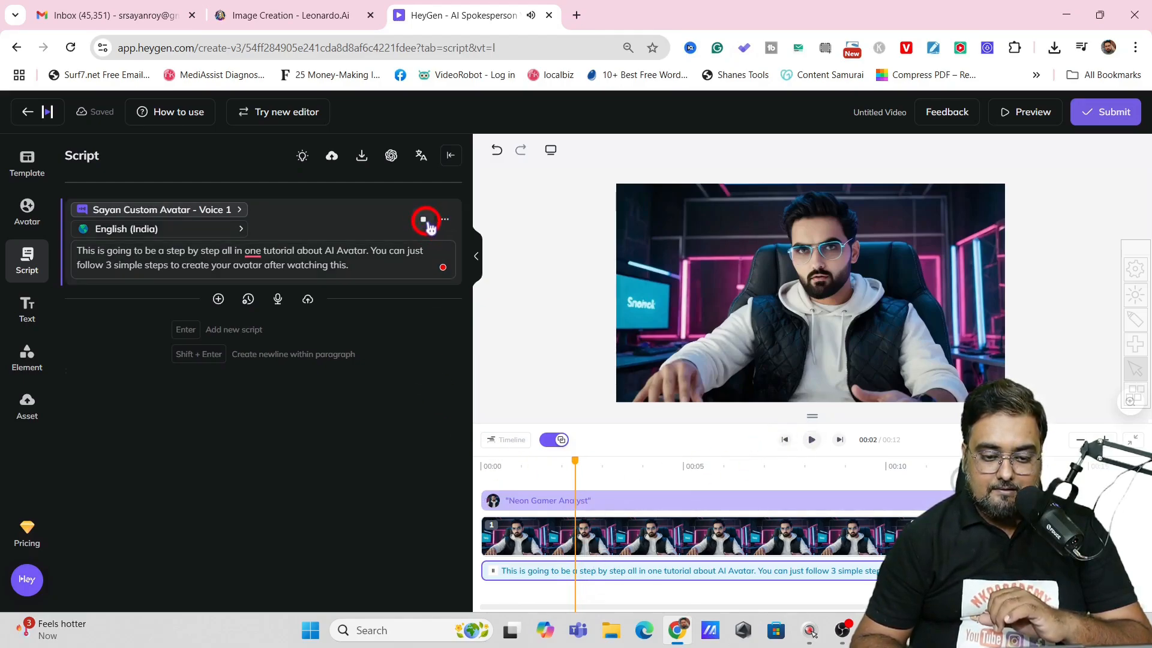
{"action": "left_click", "coordinate": [582, 462]}
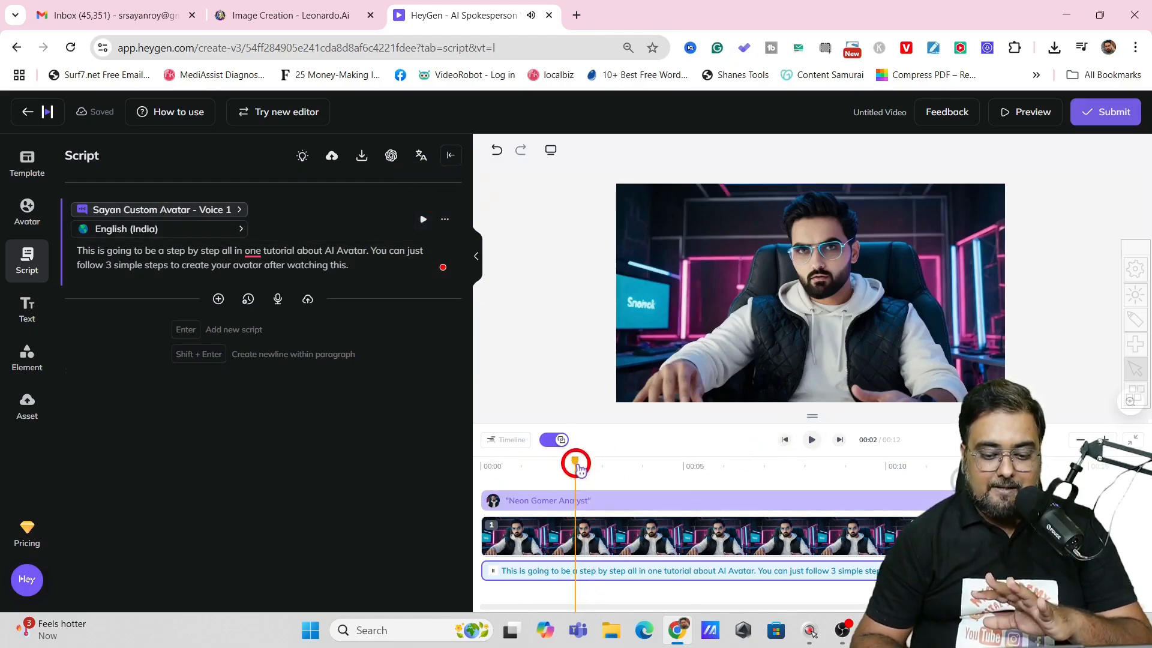
{"action": "left_click_drag", "start_coordinate": [579, 468], "coordinate": [475, 468]}
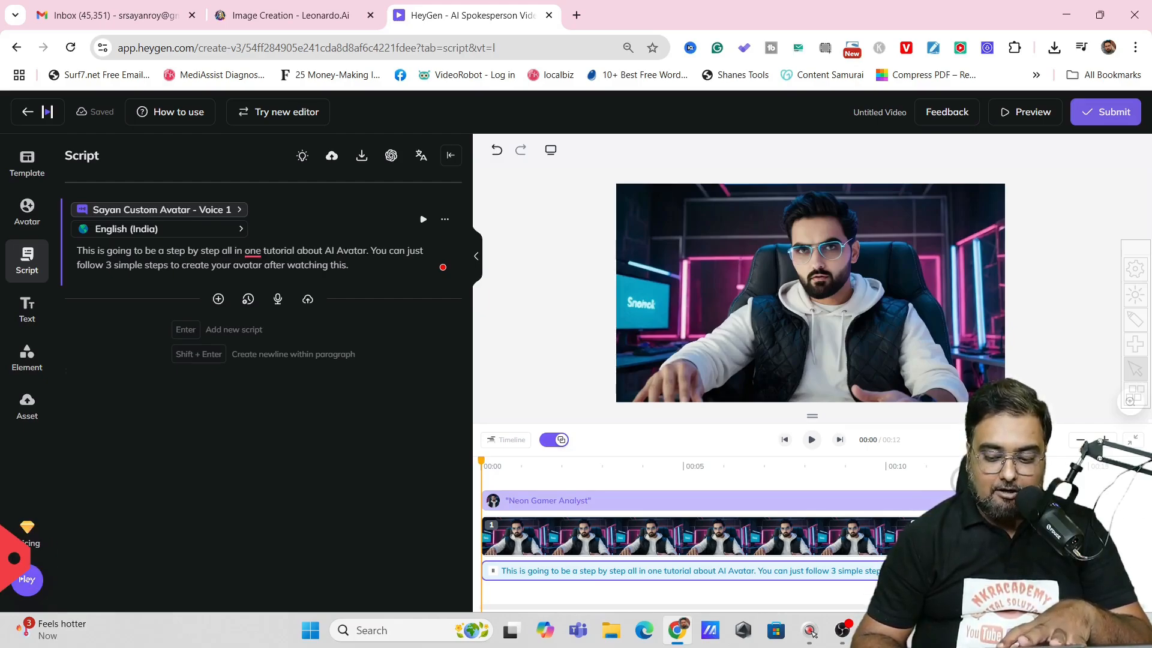
Step: Add a second scene and place the custom avatar's standing white-jacket AI Motion look in it
{"action": "left_click", "coordinate": [989, 535]}
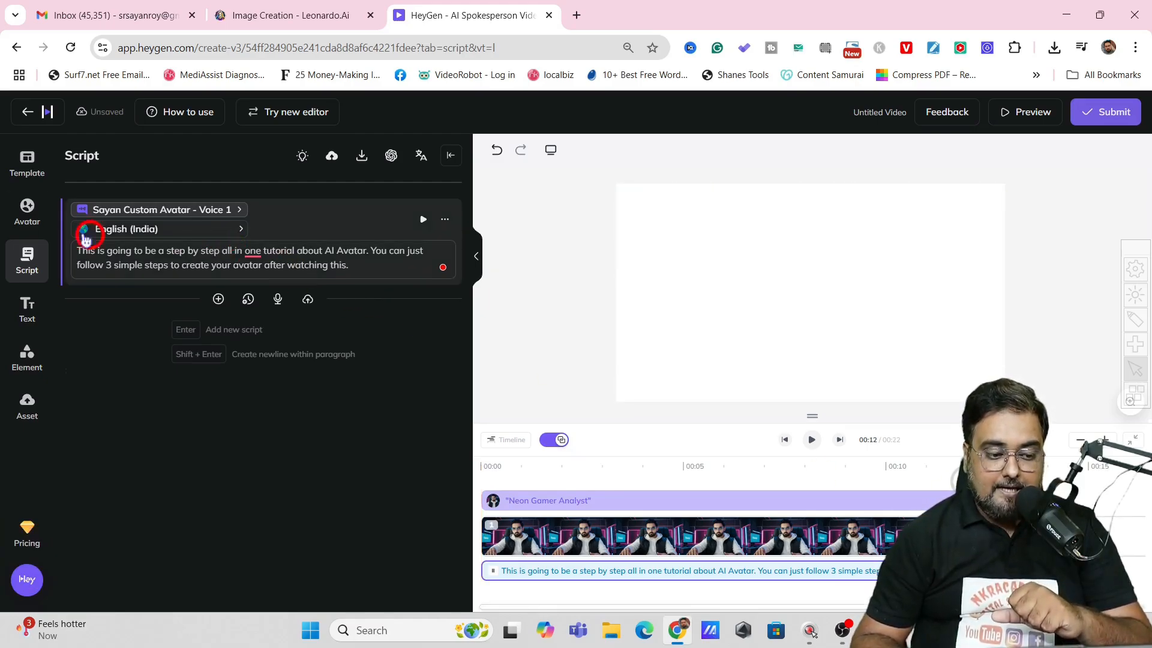
{"action": "left_click", "coordinate": [20, 215]}
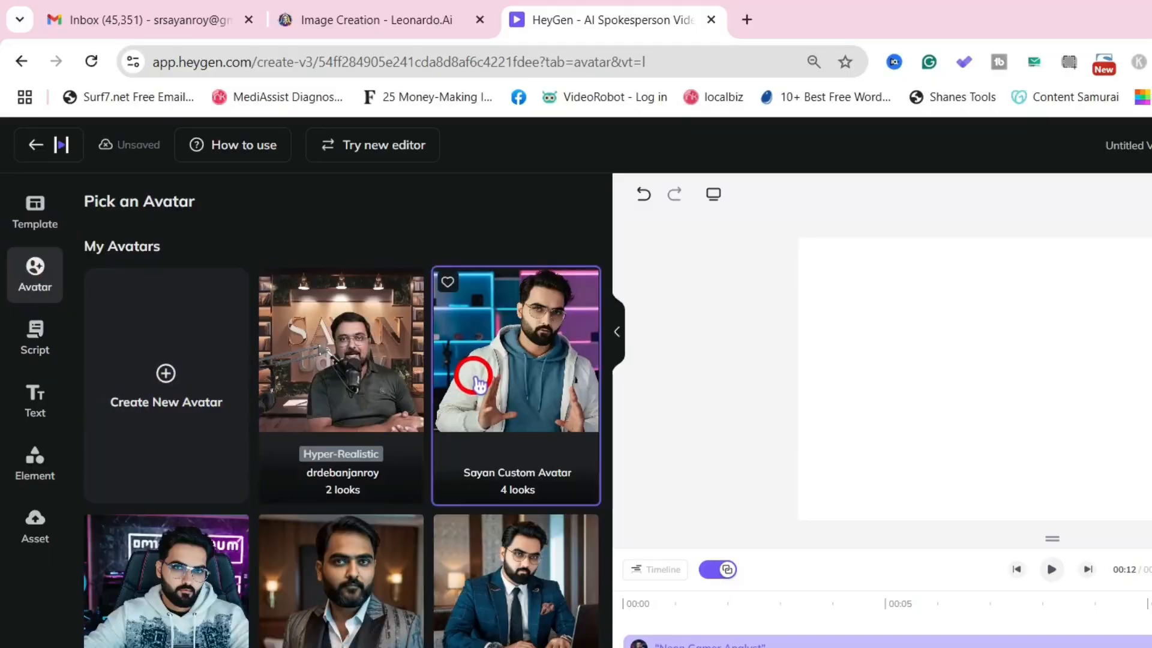
{"action": "left_click", "coordinate": [363, 283]}
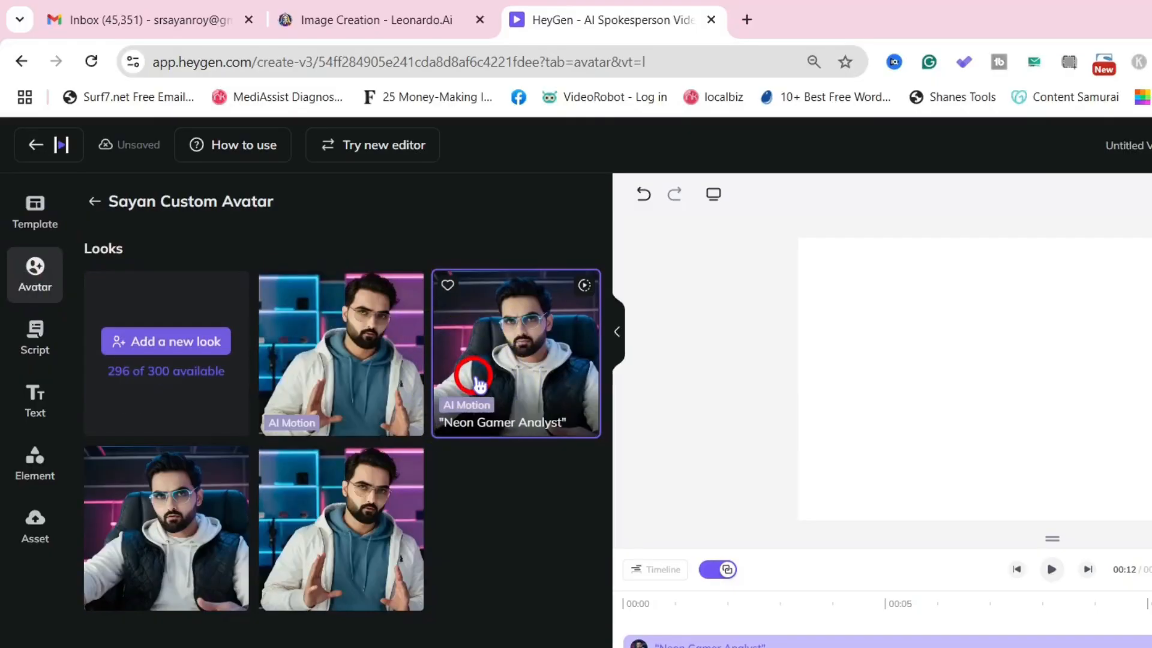
{"action": "left_click", "coordinate": [338, 370]}
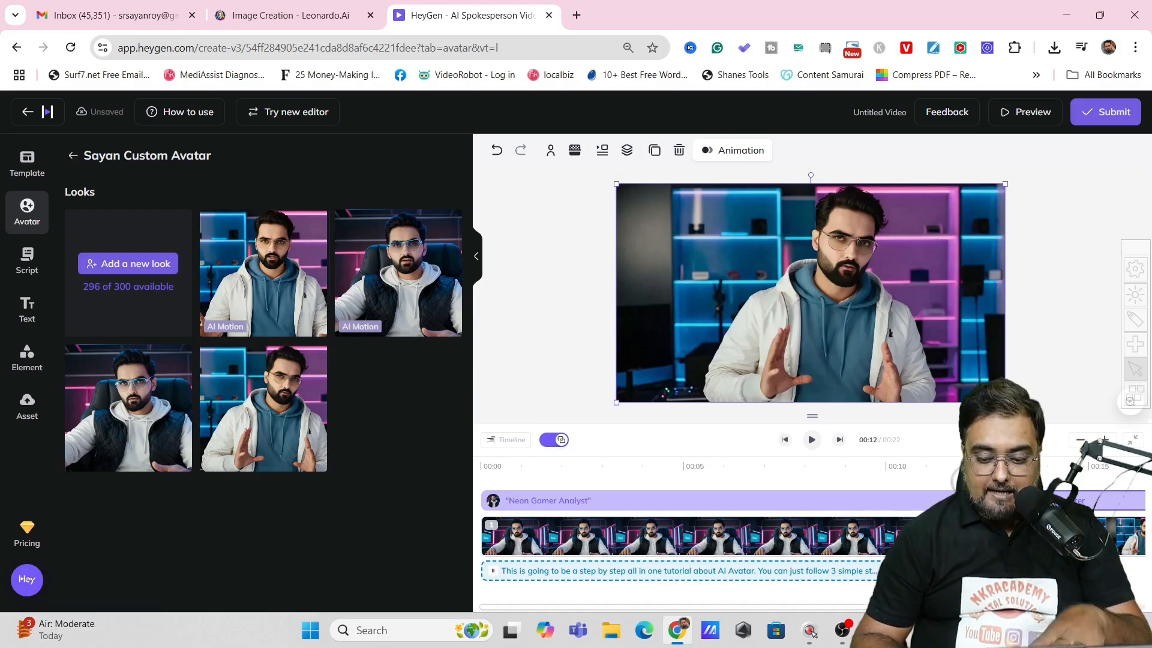
Step: Add and voice a second script: "This avatar can change their clothes, their postures and even their locations. They can speak in any language that you want."
{"action": "left_click", "coordinate": [907, 570]}
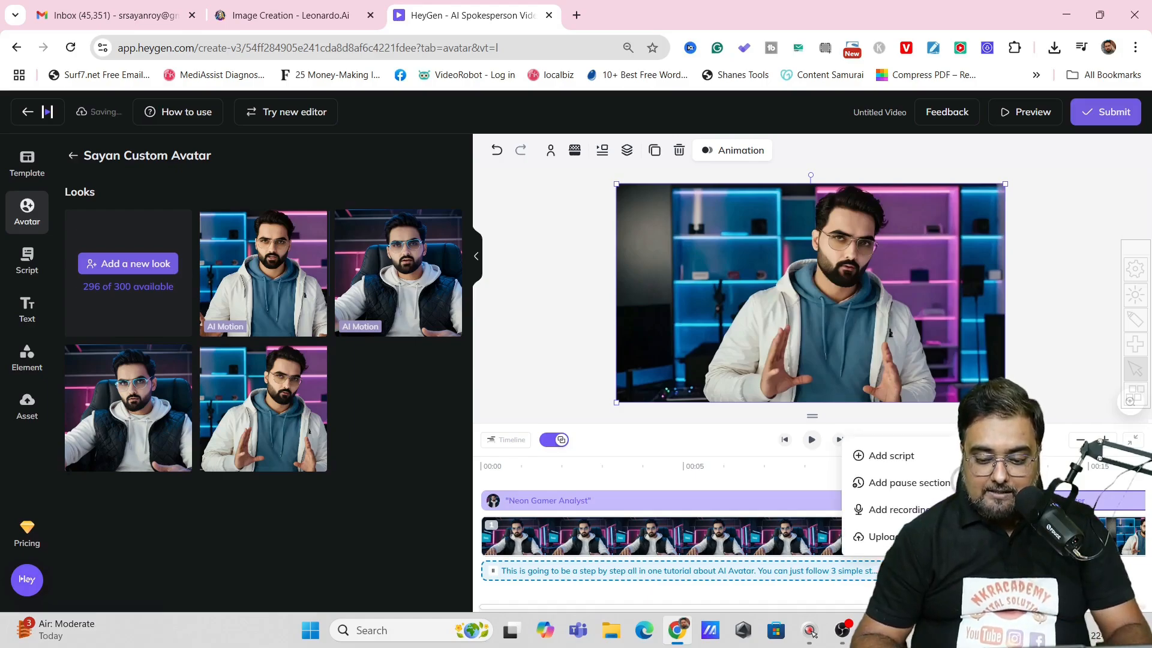
{"action": "left_click", "coordinate": [894, 455]}
{"action": "left_click", "coordinate": [184, 380]}
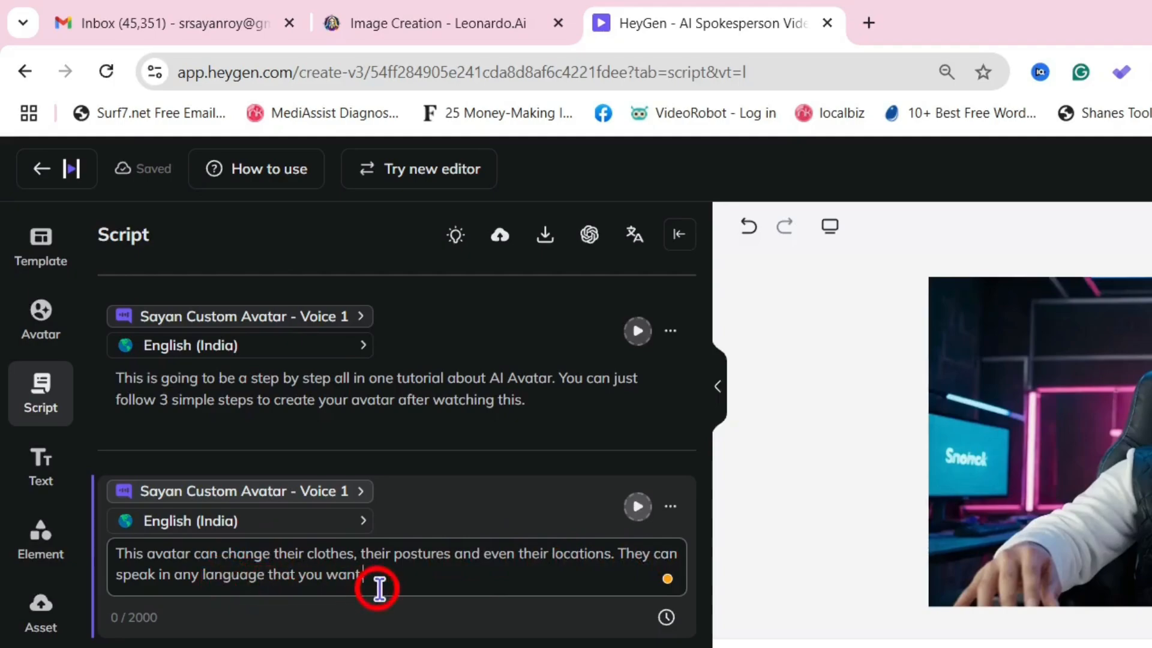
{"action": "left_click", "coordinate": [638, 507]}
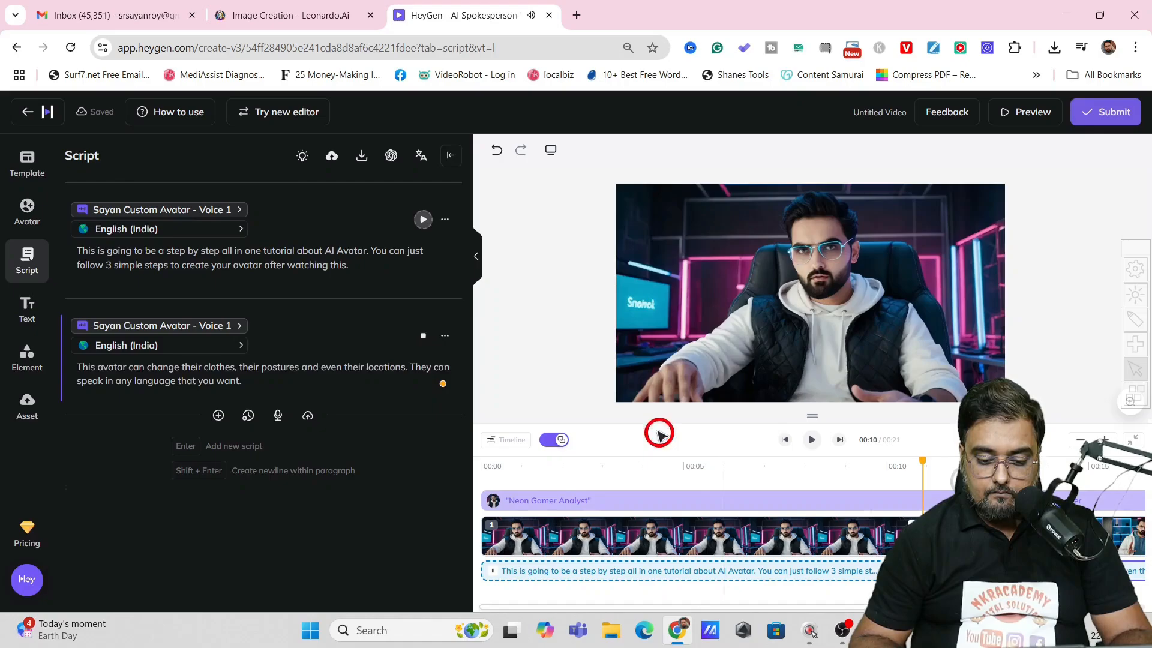
{"action": "left_click", "coordinate": [424, 345]}
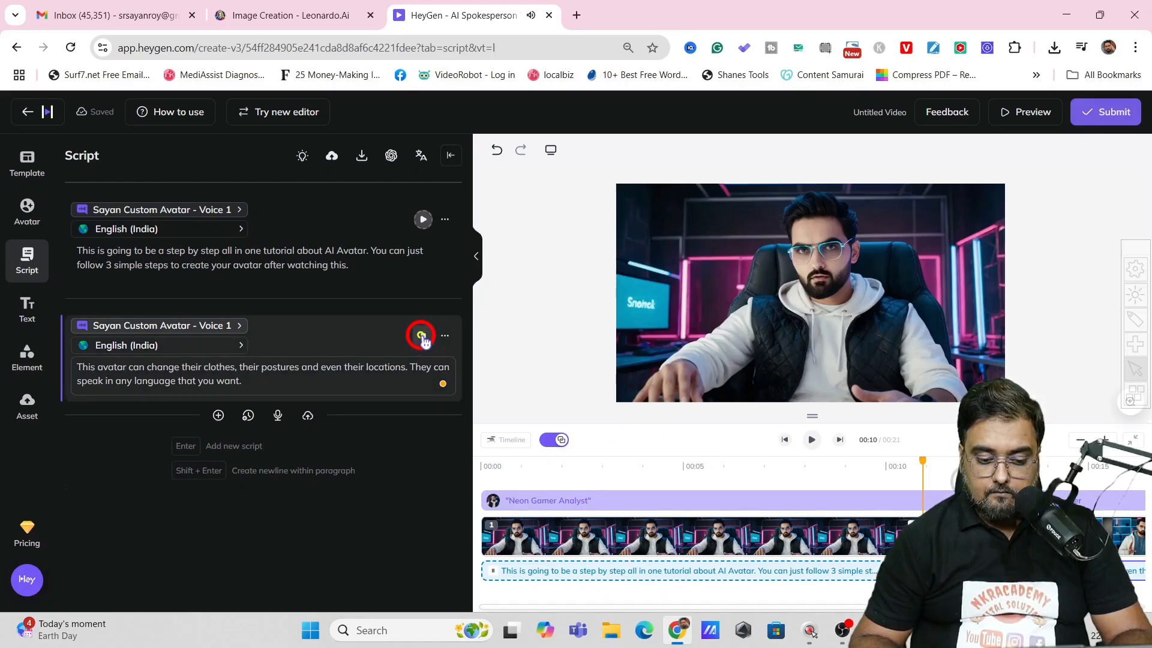
{"action": "left_click", "coordinate": [422, 336]}
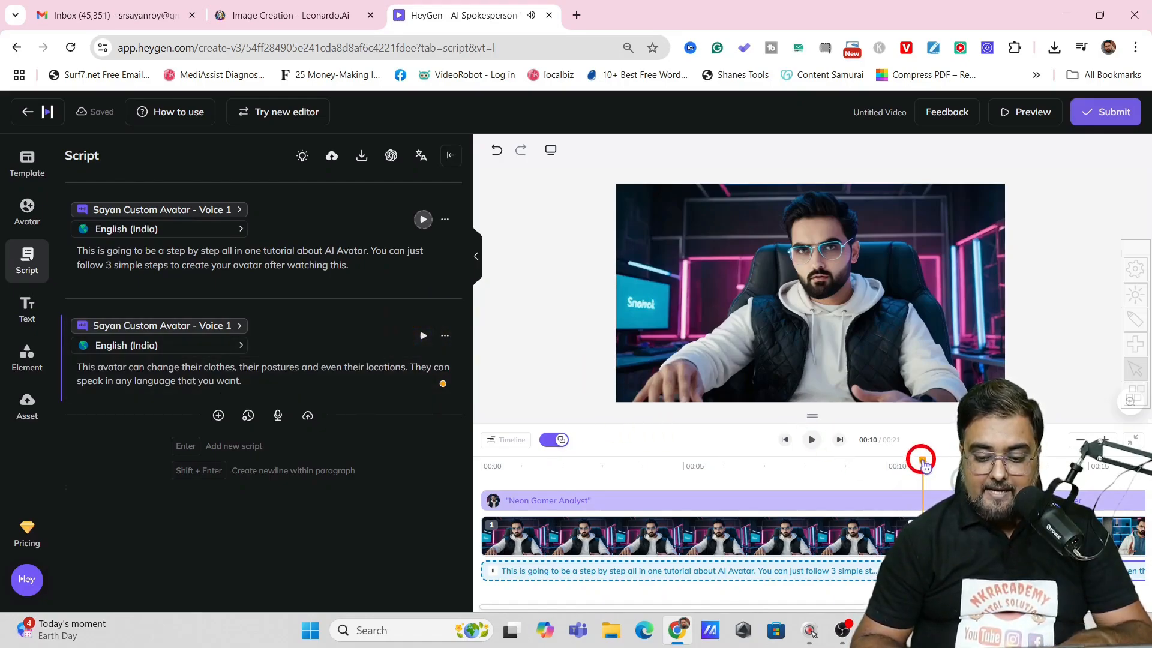
Step: Play the two-scene video from the beginning to check the voice and the scene change
{"action": "left_click_drag", "start_coordinate": [924, 464], "coordinate": [469, 458]}
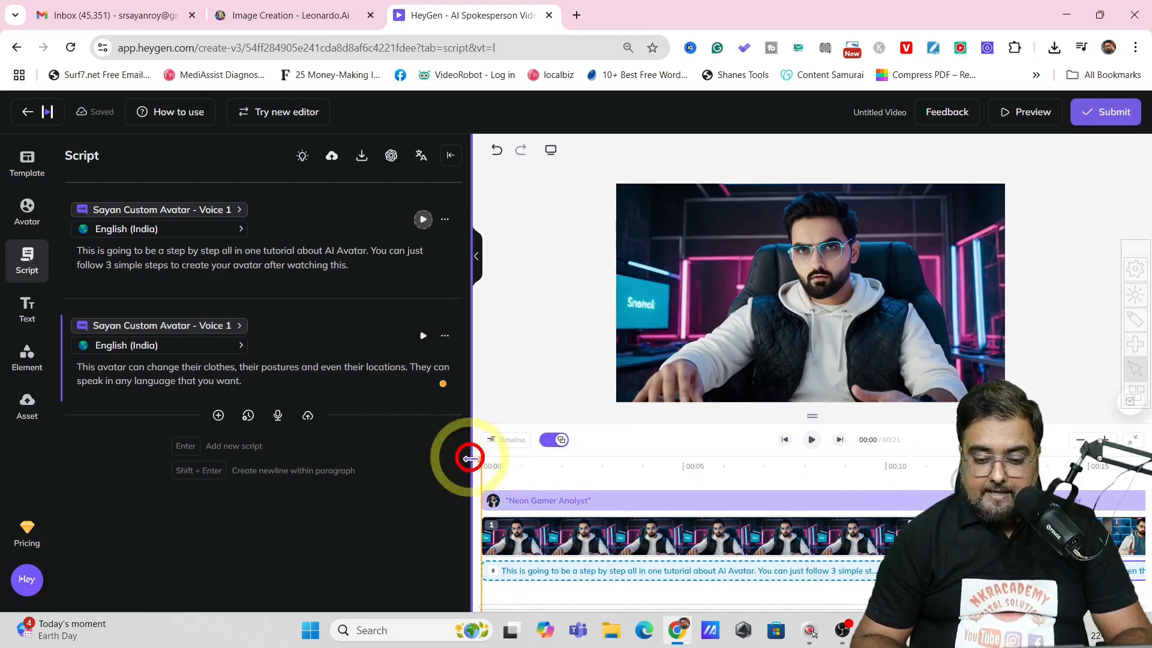
{"action": "left_click", "coordinate": [812, 439]}
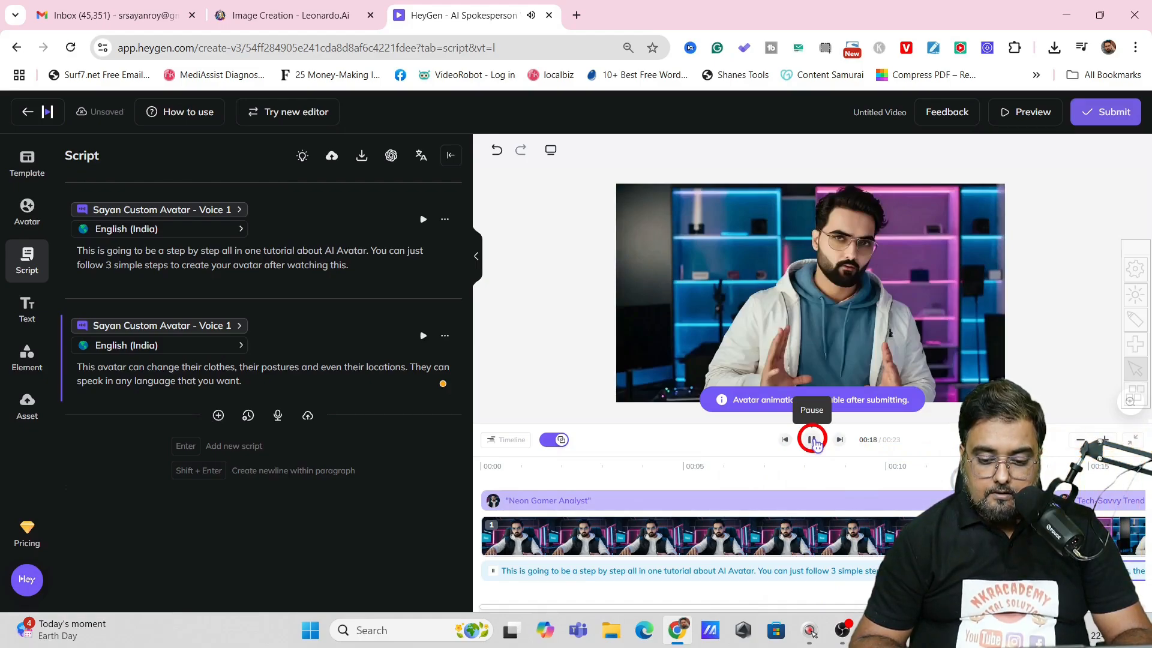
{"action": "left_click", "coordinate": [814, 441]}
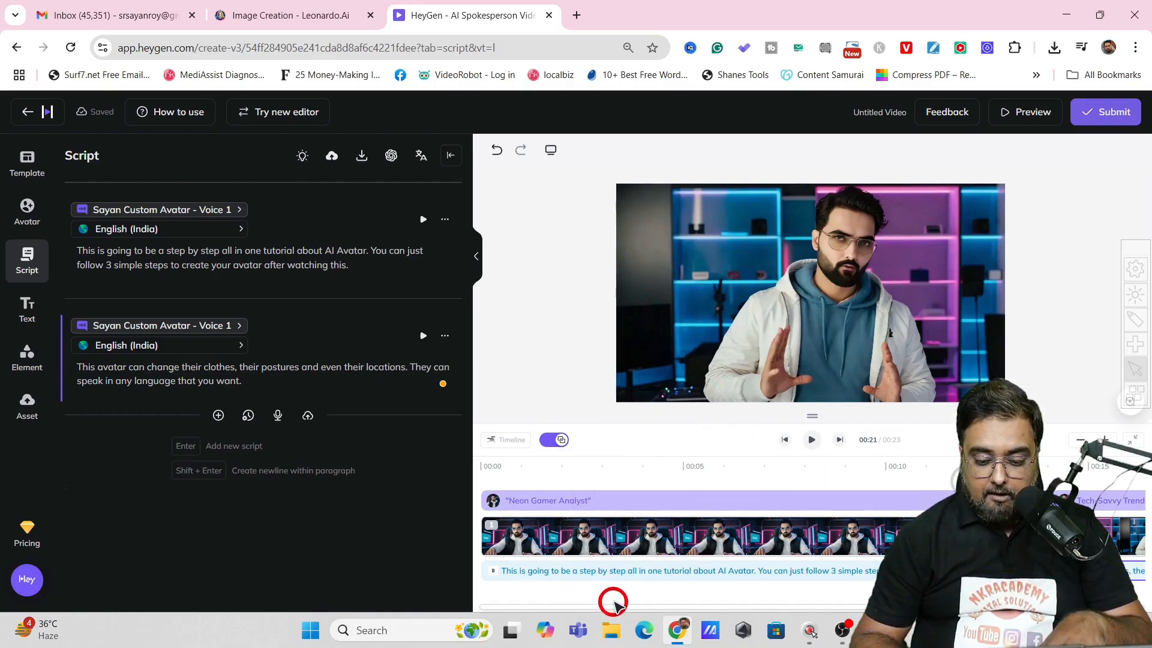
Step: Apply the Up transition to the first scene, where it meets the second scene
{"action": "left_click_drag", "start_coordinate": [618, 607], "coordinate": [804, 616]}
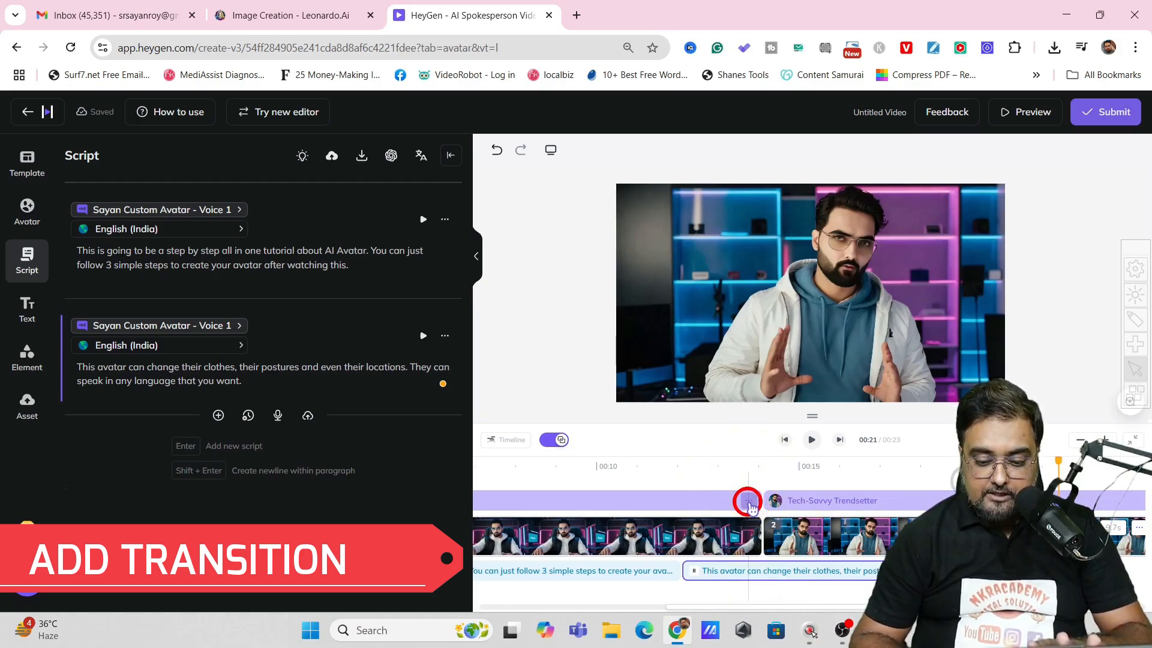
{"action": "left_click", "coordinate": [748, 501]}
{"action": "mouse_move", "coordinate": [771, 456]}
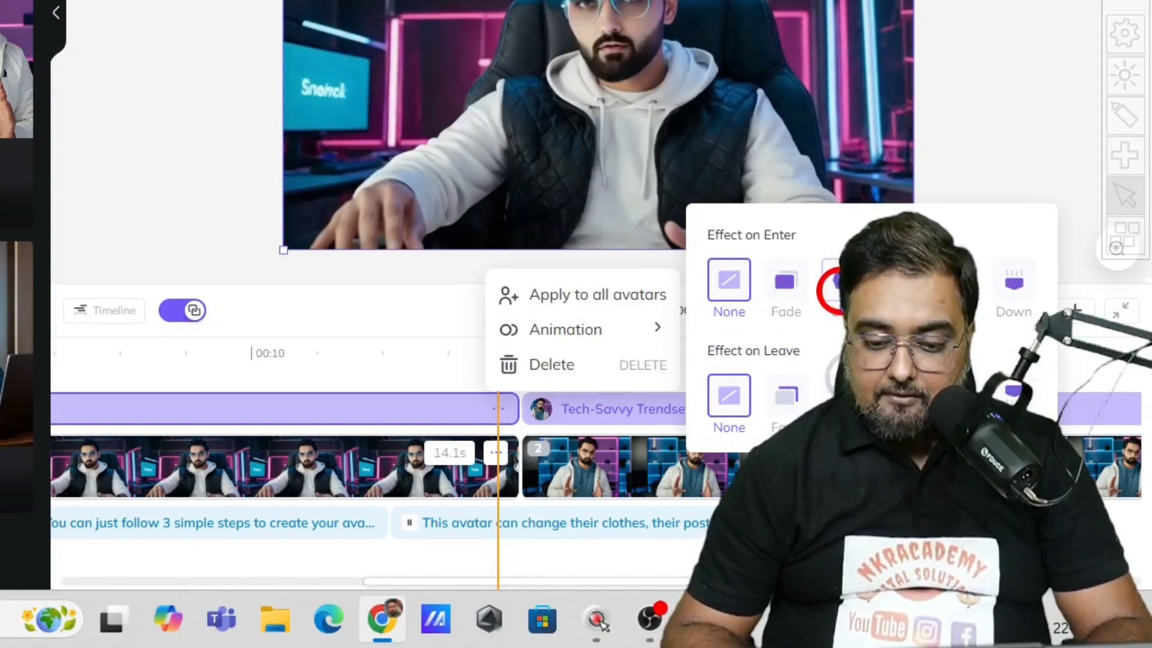
{"action": "left_click", "coordinate": [495, 453]}
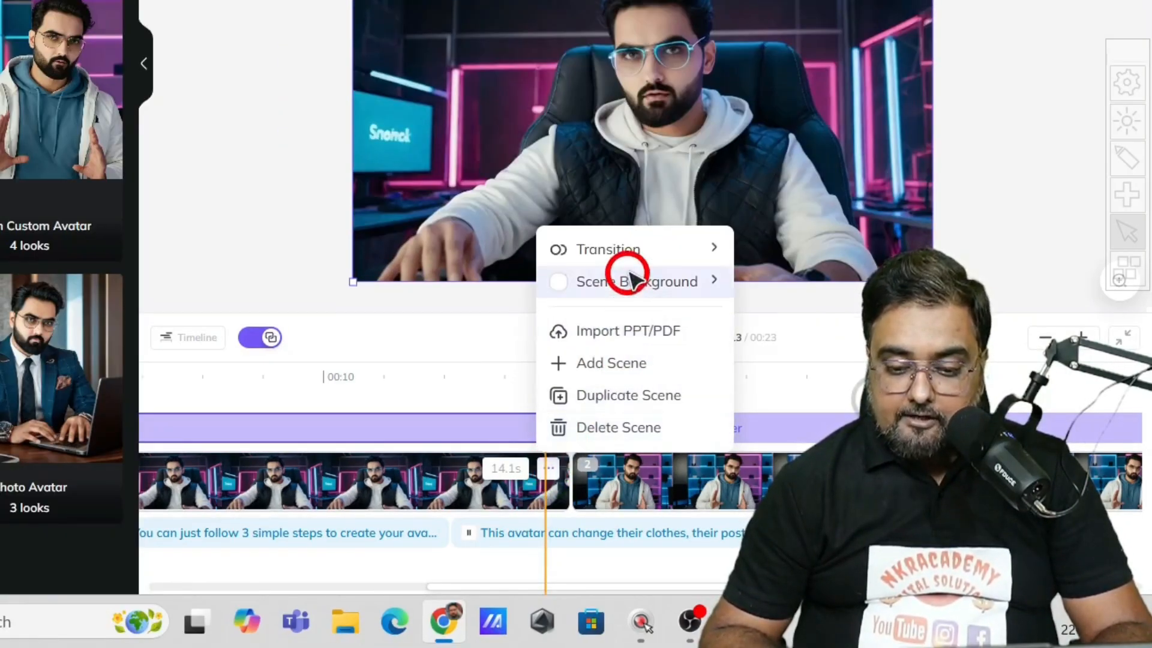
{"action": "left_click", "coordinate": [625, 249]}
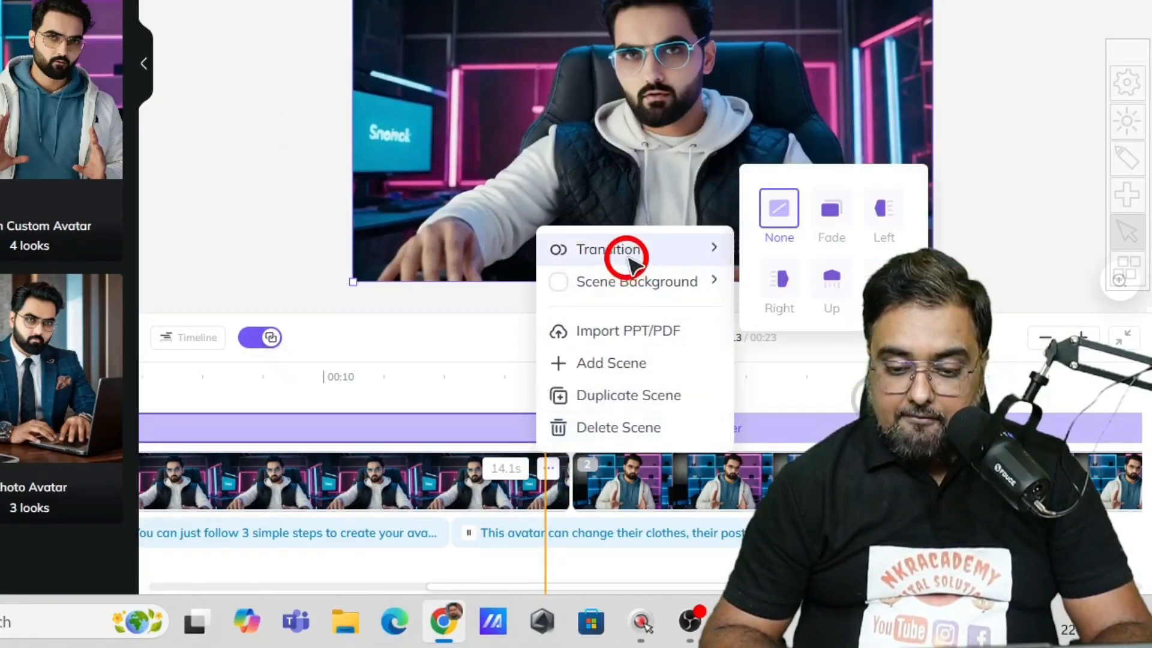
{"action": "left_click", "coordinate": [832, 286]}
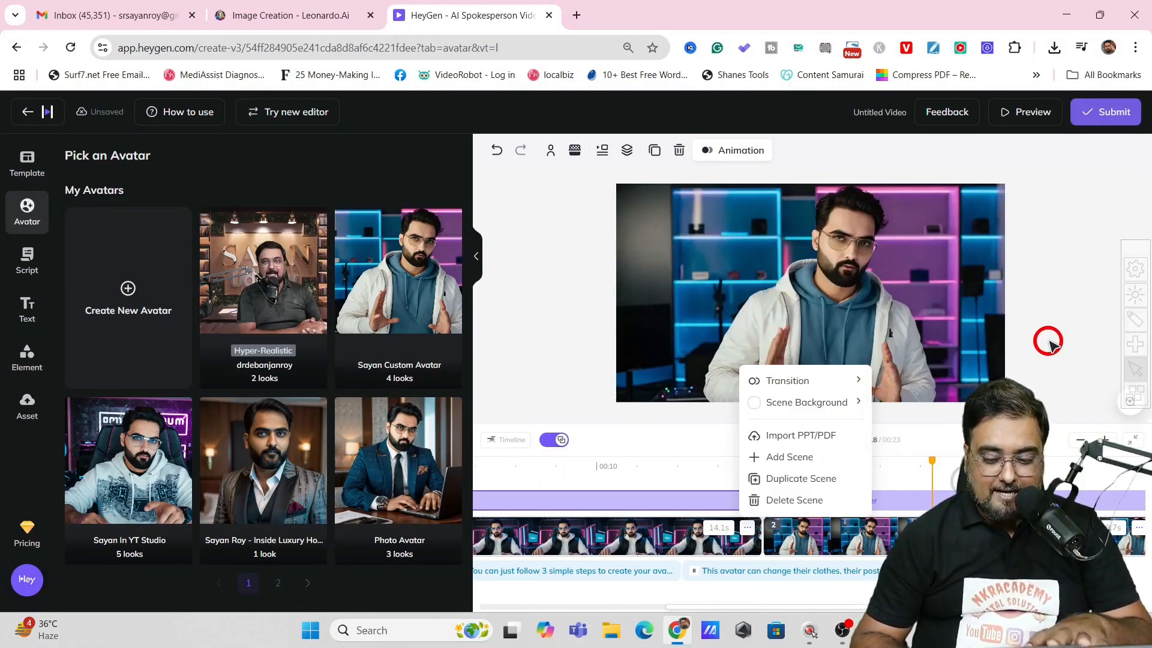
{"action": "left_click", "coordinate": [1048, 341]}
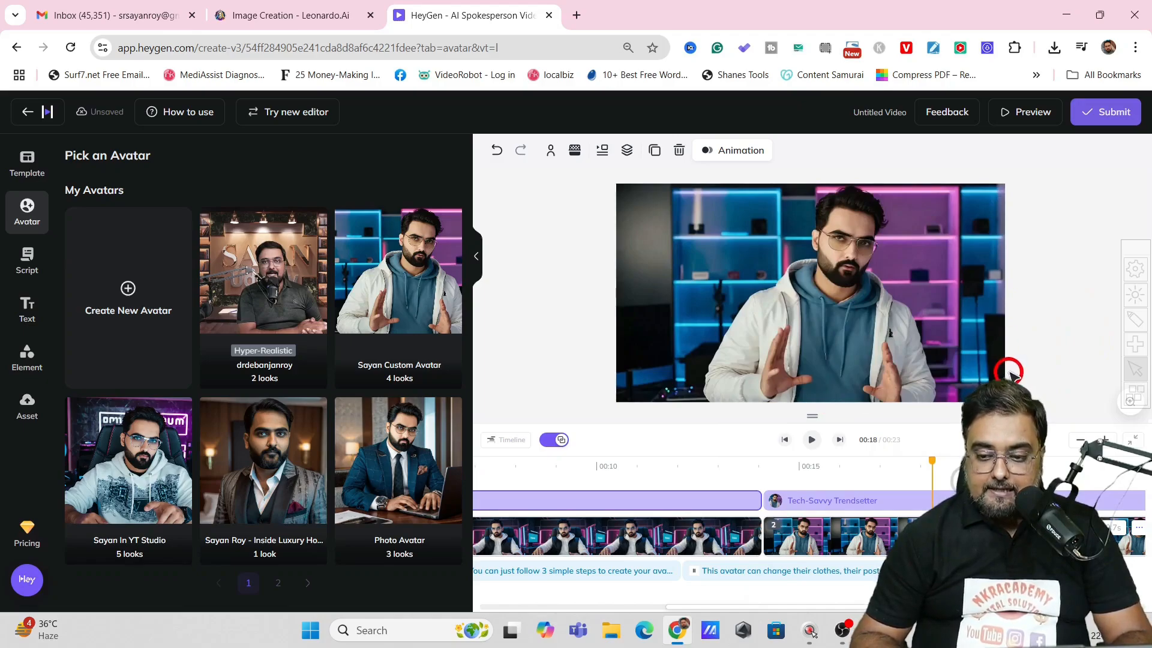
Step: Submit the video as "sayan avatar demo" at 1080p resolution, proceeding despite the scene duration notice
{"action": "left_click", "coordinate": [1096, 118]}
{"action": "left_click_drag", "start_coordinate": [498, 234], "coordinate": [390, 241]}
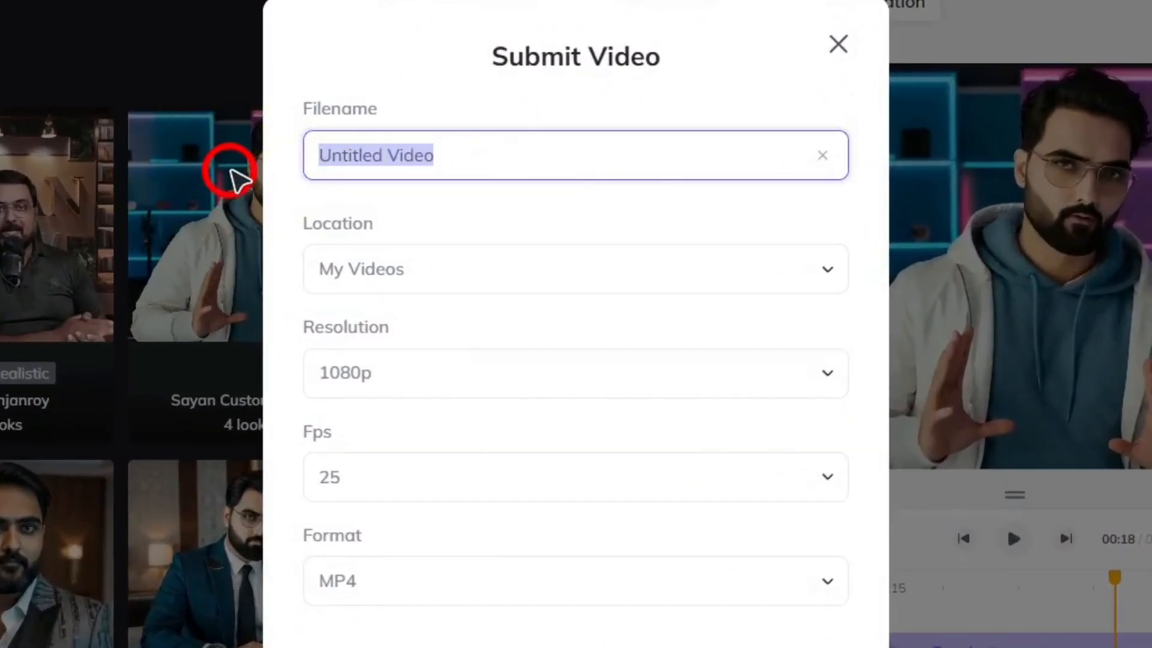
{"action": "type", "text": "sayan avatar demo"}
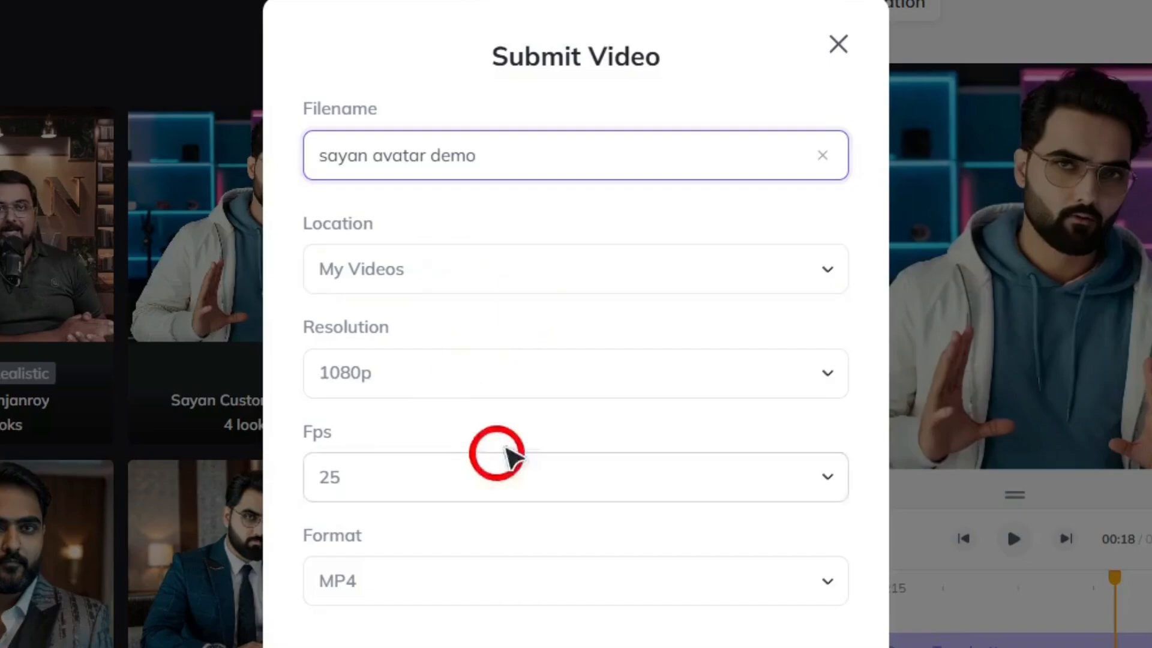
{"action": "left_click", "coordinate": [424, 372]}
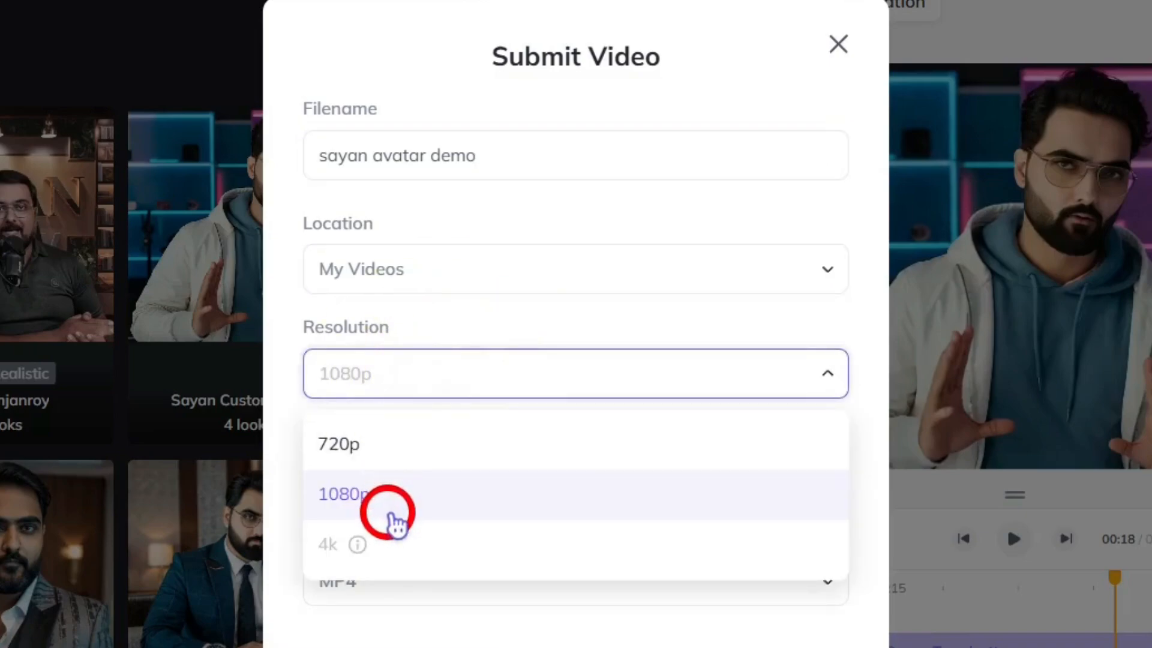
{"action": "left_click", "coordinate": [384, 500]}
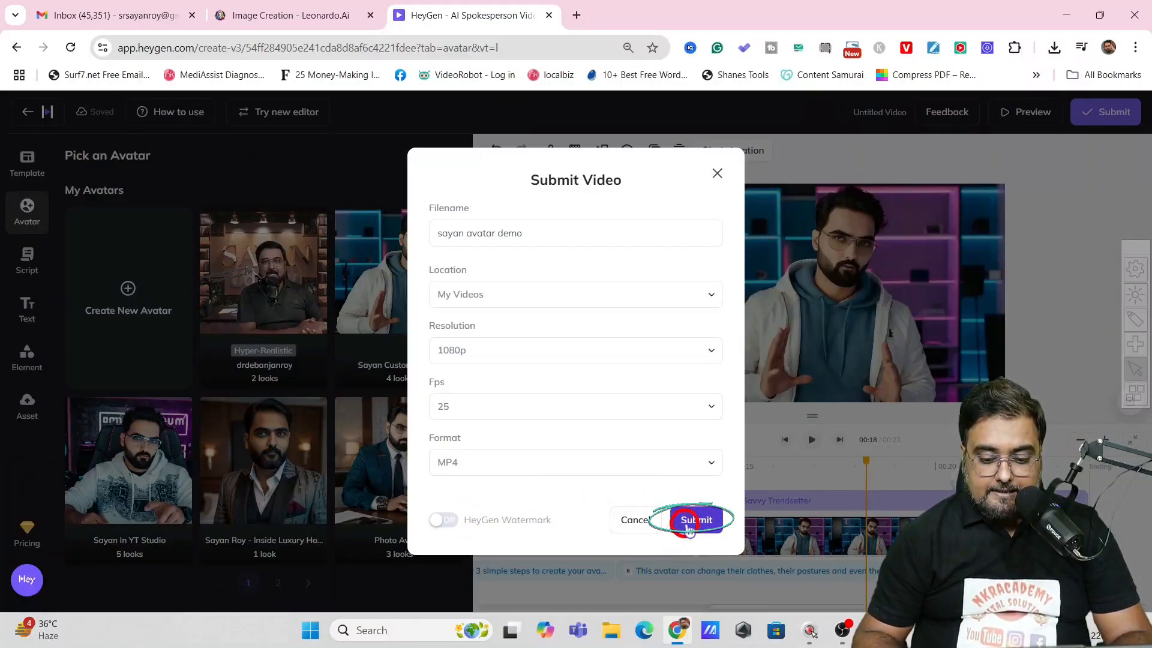
{"action": "left_click", "coordinate": [683, 520]}
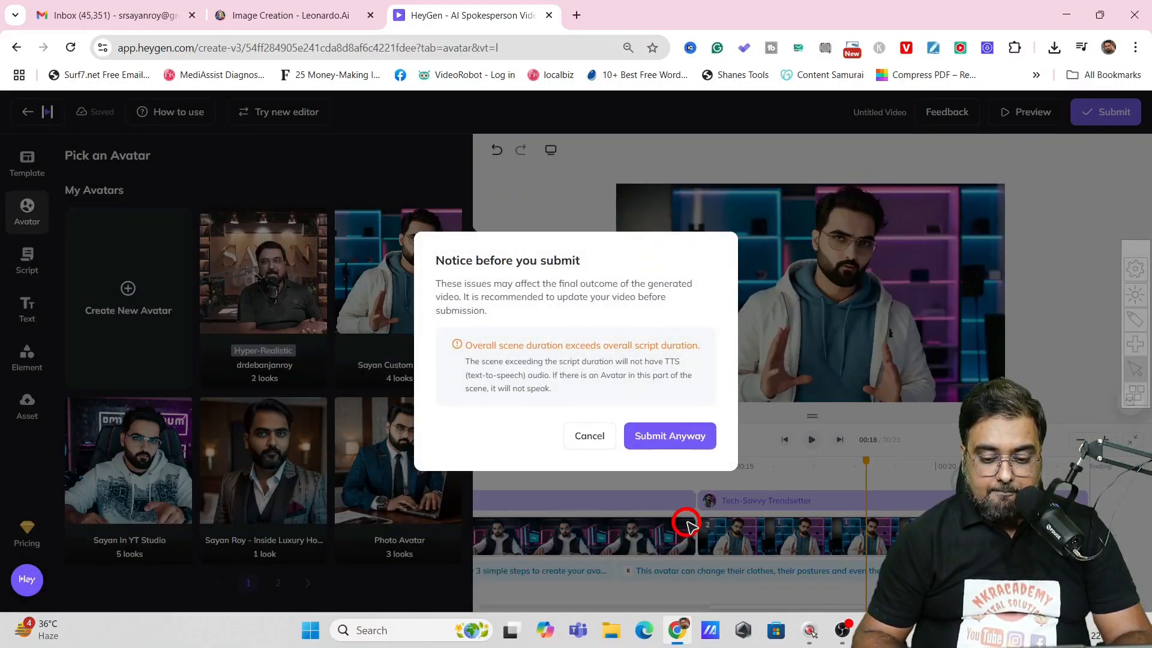
{"action": "left_click", "coordinate": [656, 439]}
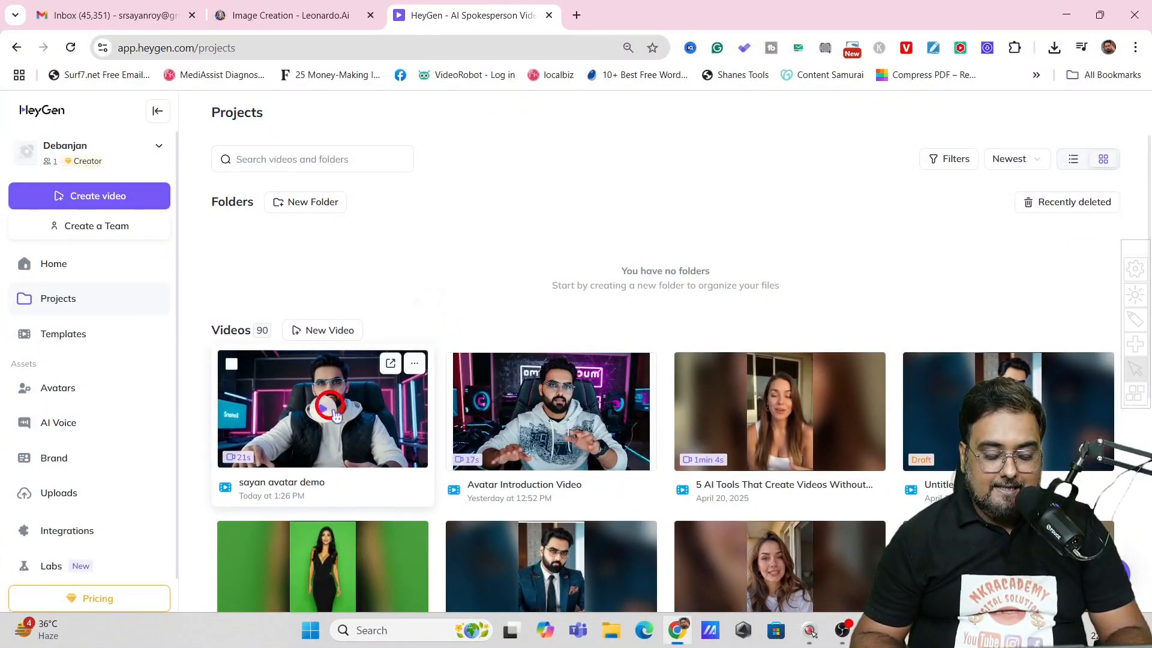
Step: Turn on captions for the finished "sayan avatar demo" video and view its translation option
{"action": "left_click", "coordinate": [367, 414]}
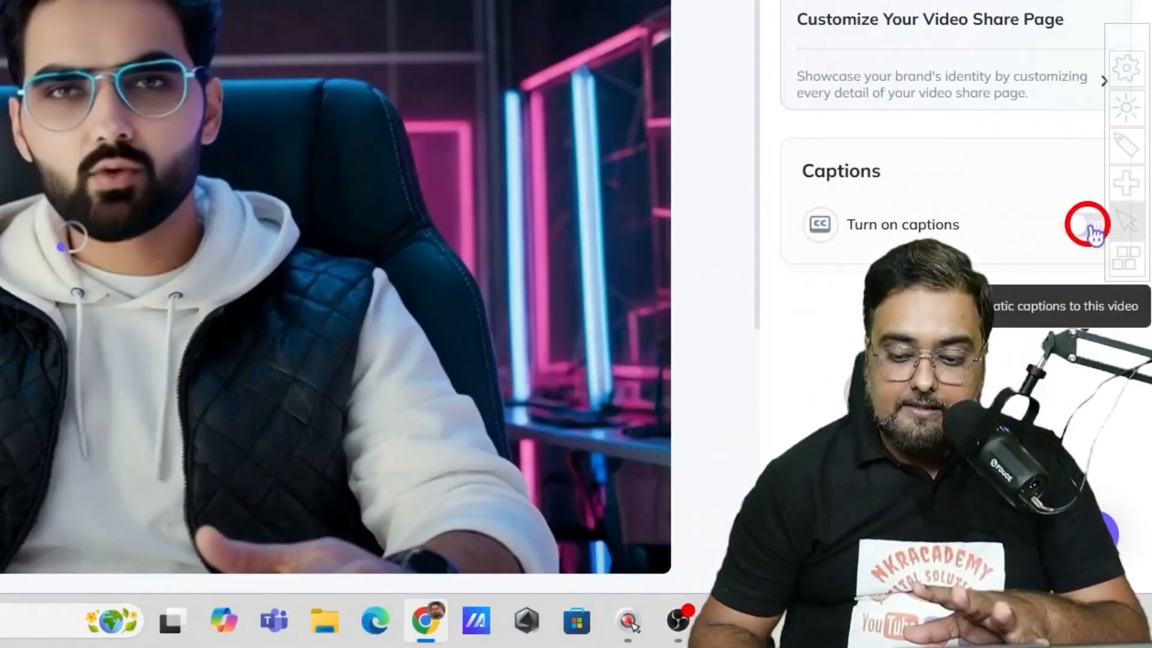
{"action": "left_click", "coordinate": [1109, 373]}
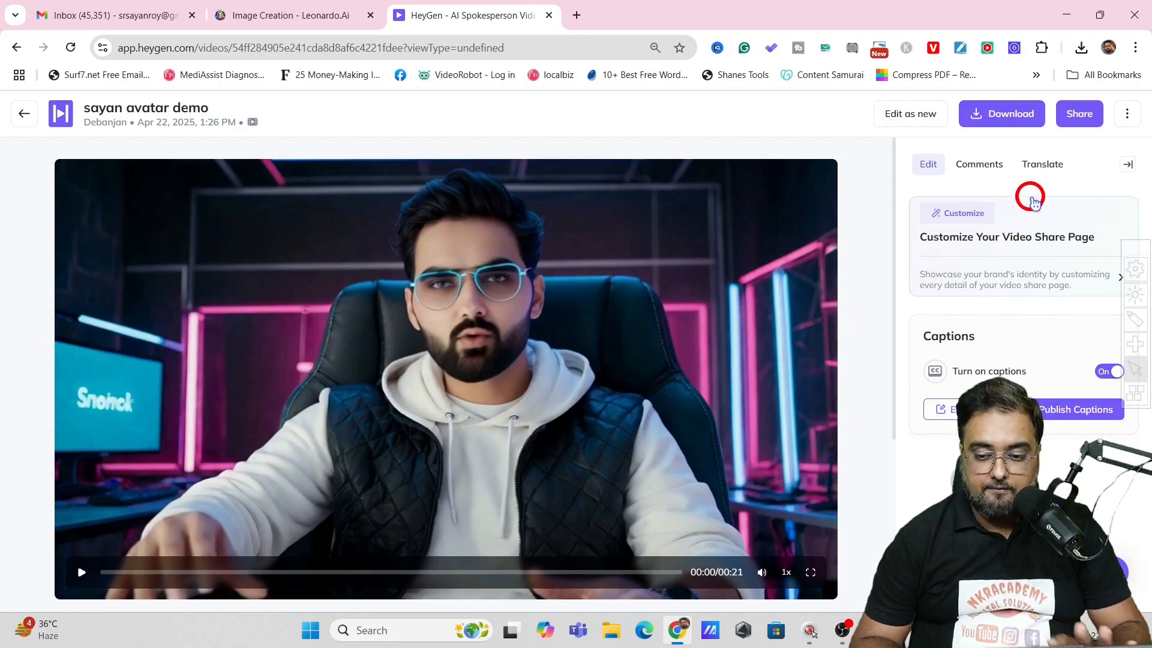
{"action": "left_click", "coordinate": [1037, 164]}
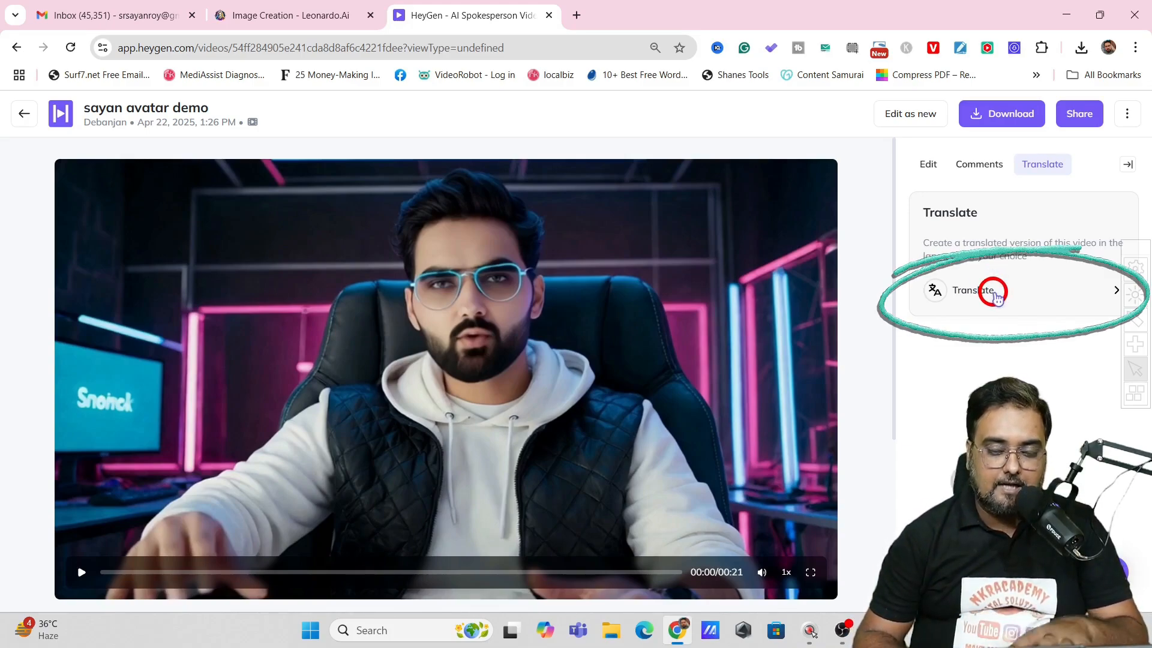
Step: Download the video at 1080P resolution and review the downloaded "sayan avatar demo.mp4" in Media Player
{"action": "left_click", "coordinate": [988, 116]}
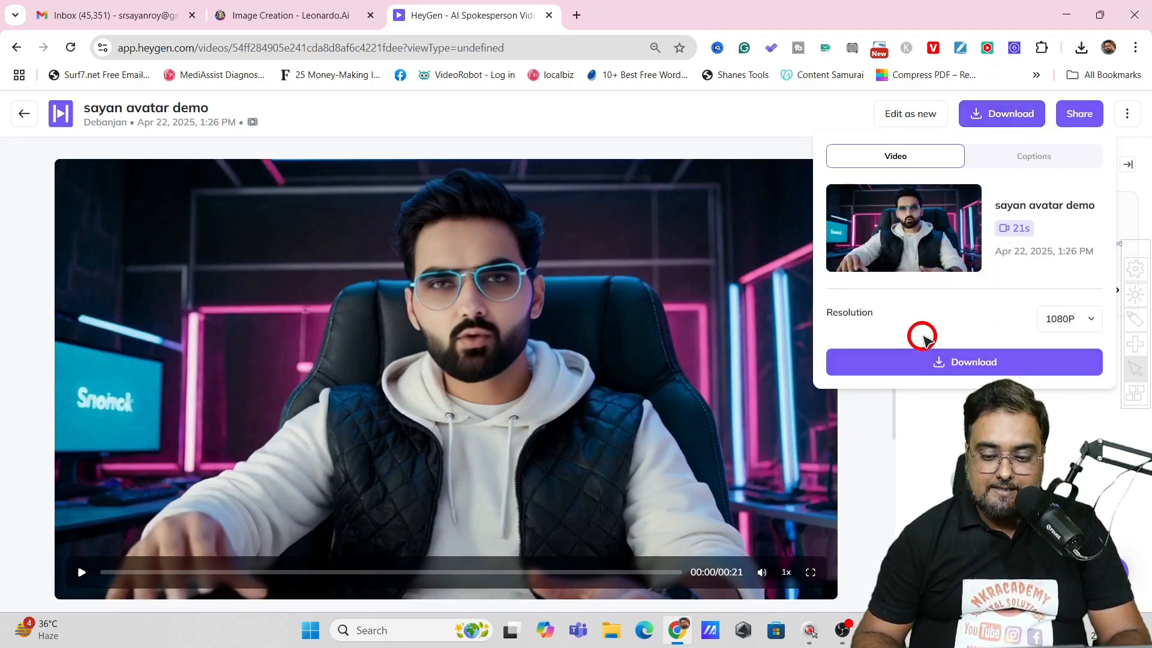
{"action": "left_click", "coordinate": [913, 365]}
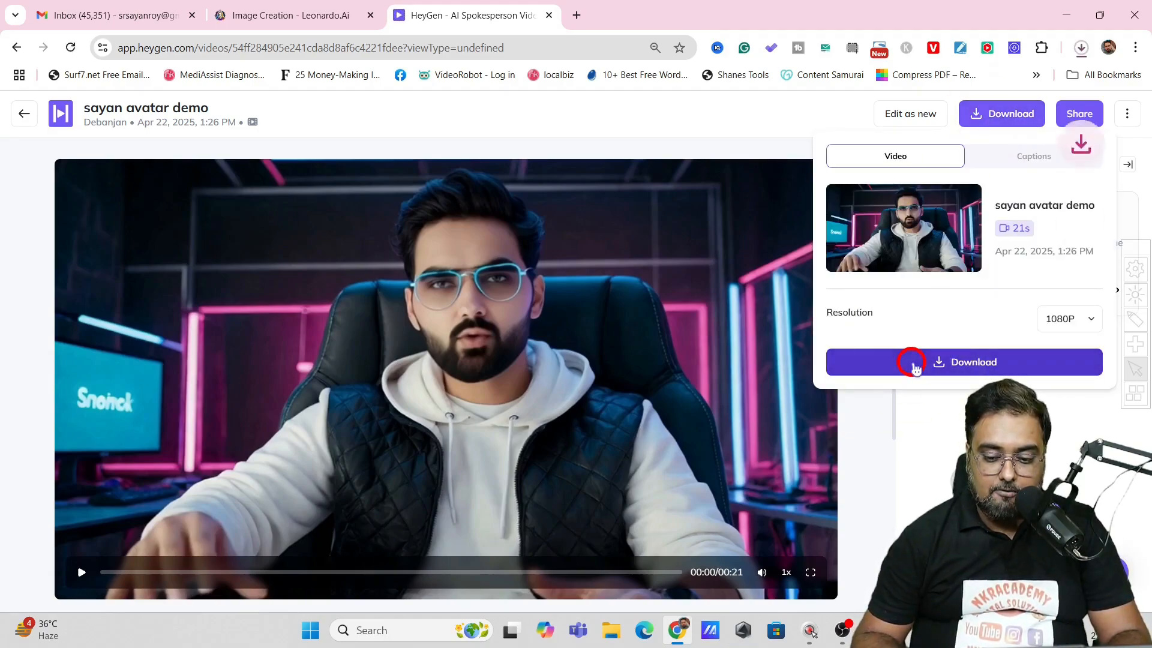
{"action": "left_click", "coordinate": [1080, 48]}
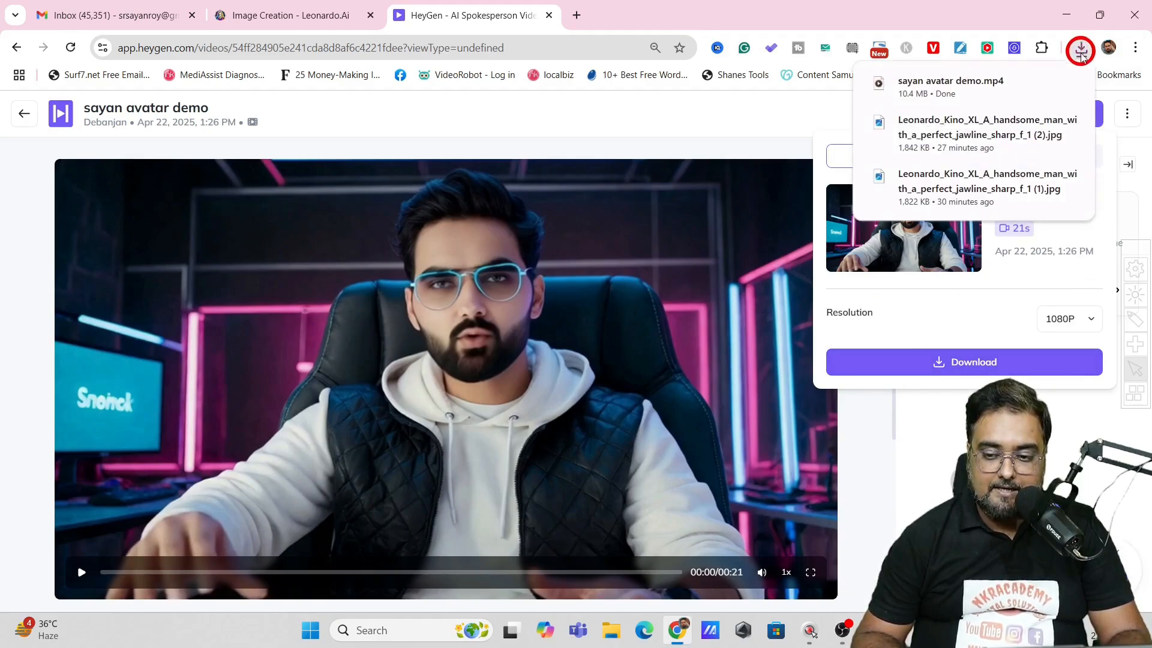
{"action": "left_click", "coordinate": [960, 84]}
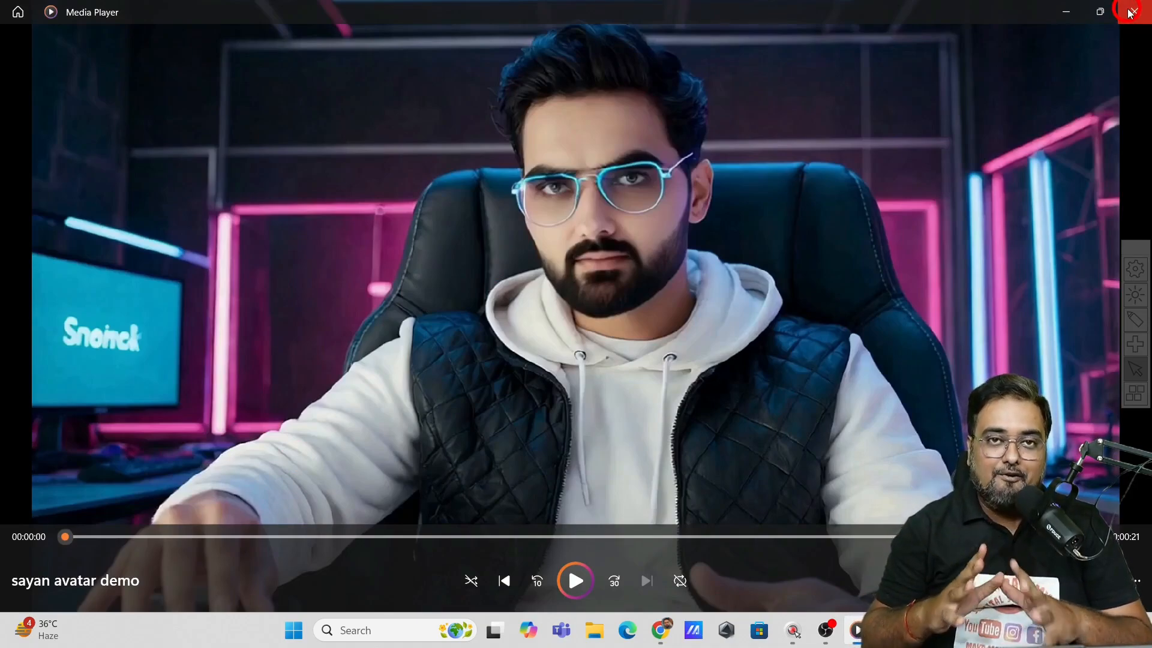
{"action": "left_click", "coordinate": [1130, 12]}
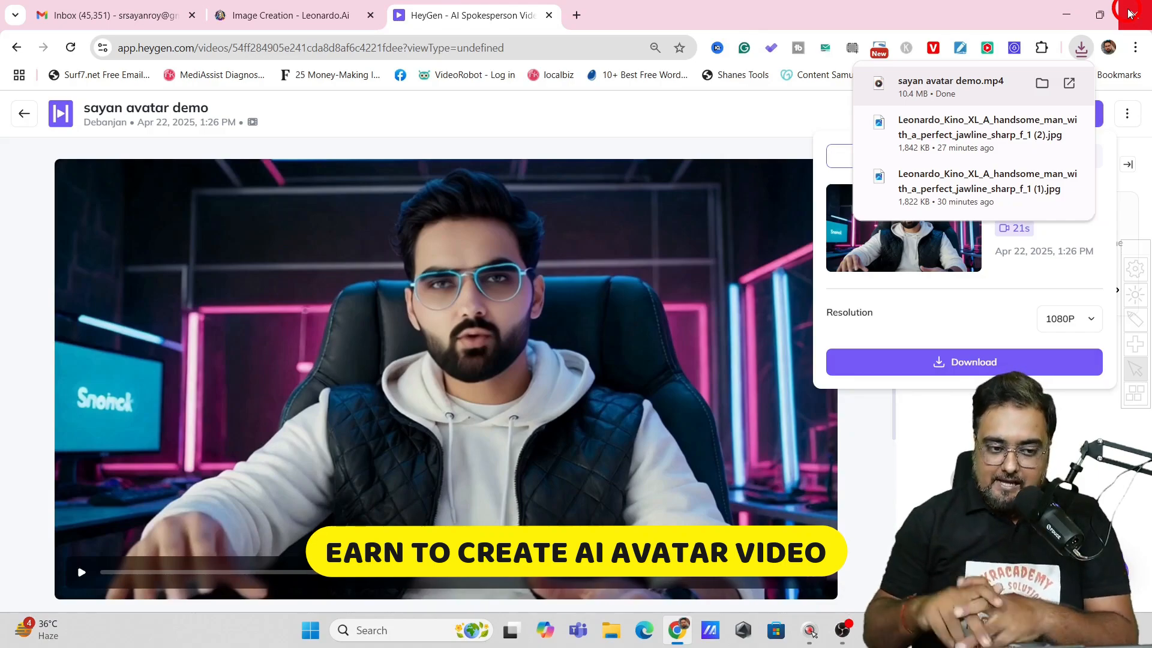
{"action": "left_click", "coordinate": [627, 126]}
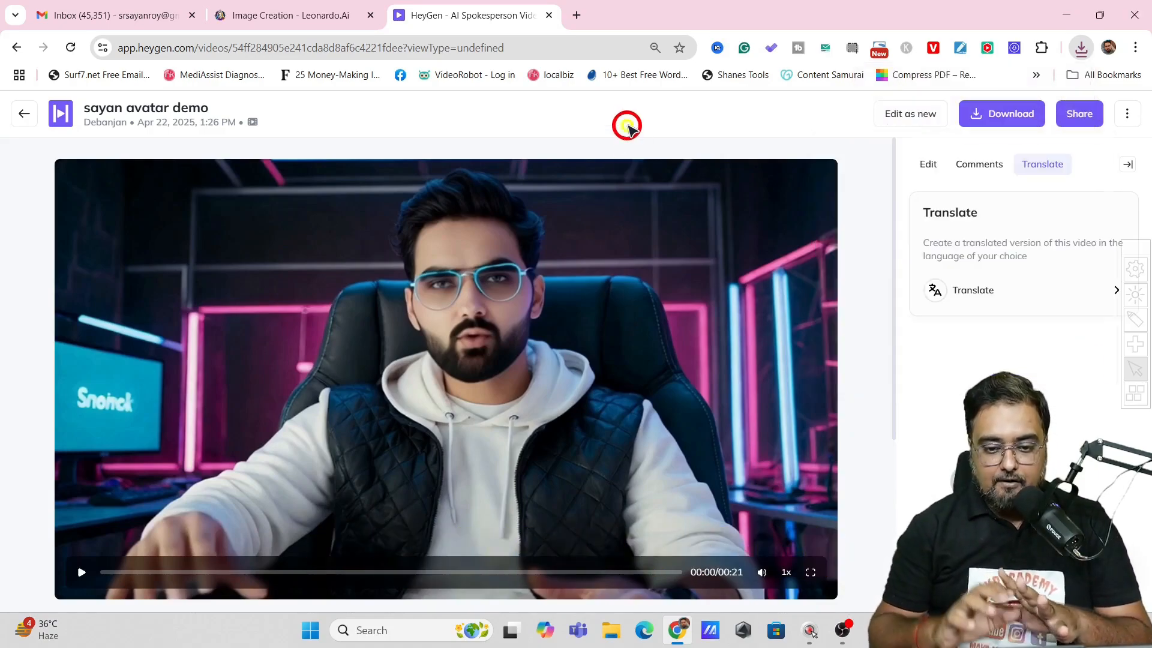